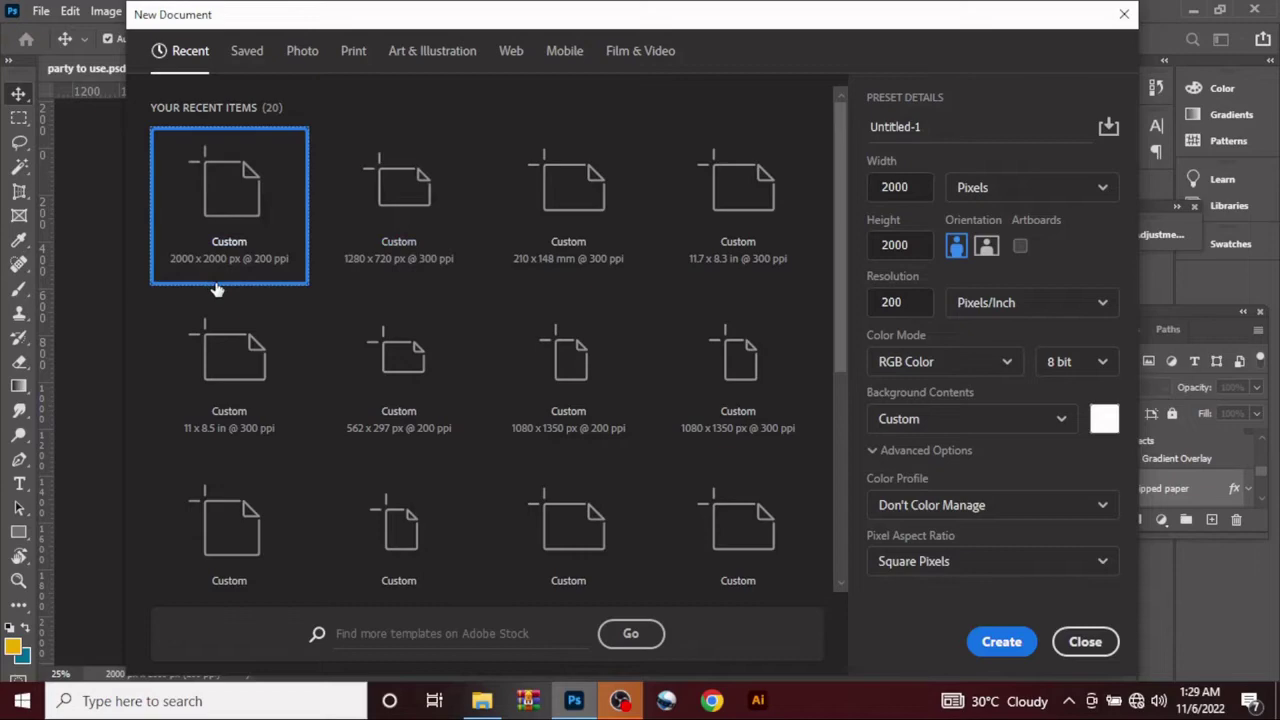
# - Create the blank 2000 × 2000 px document and switch to the 'gold party' folder window
pyautogui.click(983, 643)
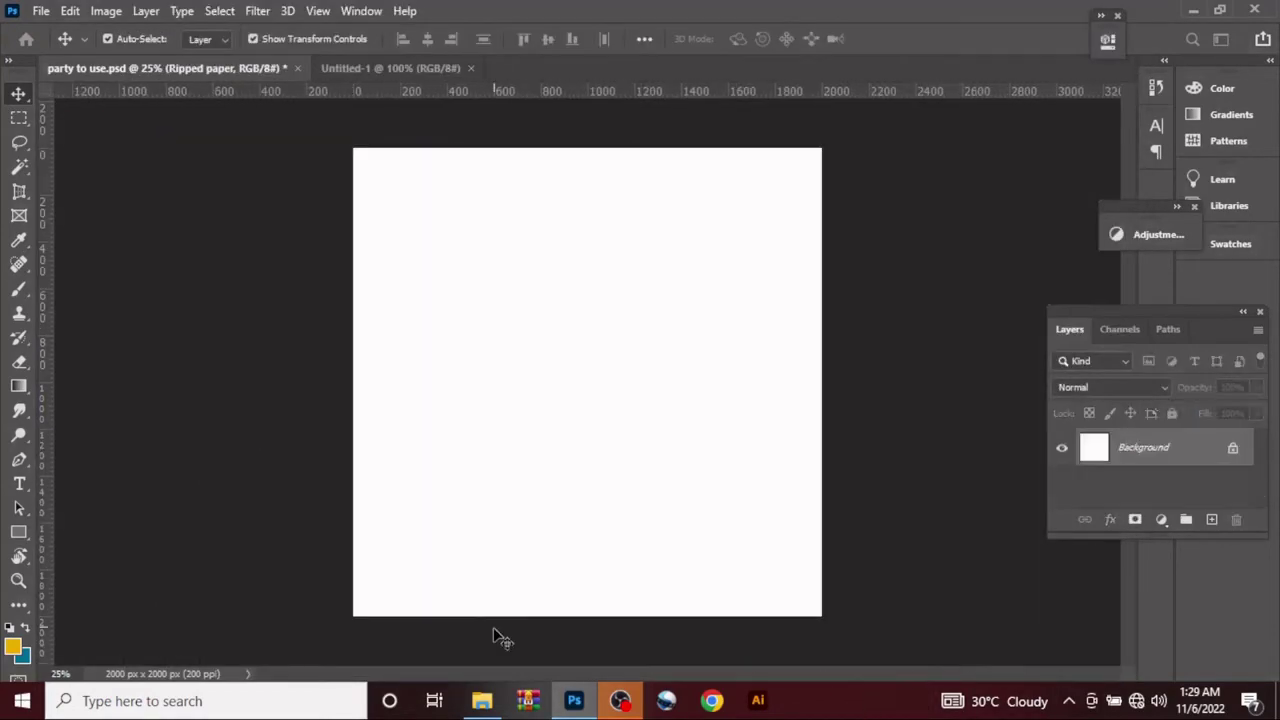
pyautogui.moveTo(482, 700)
pyautogui.click(505, 620)
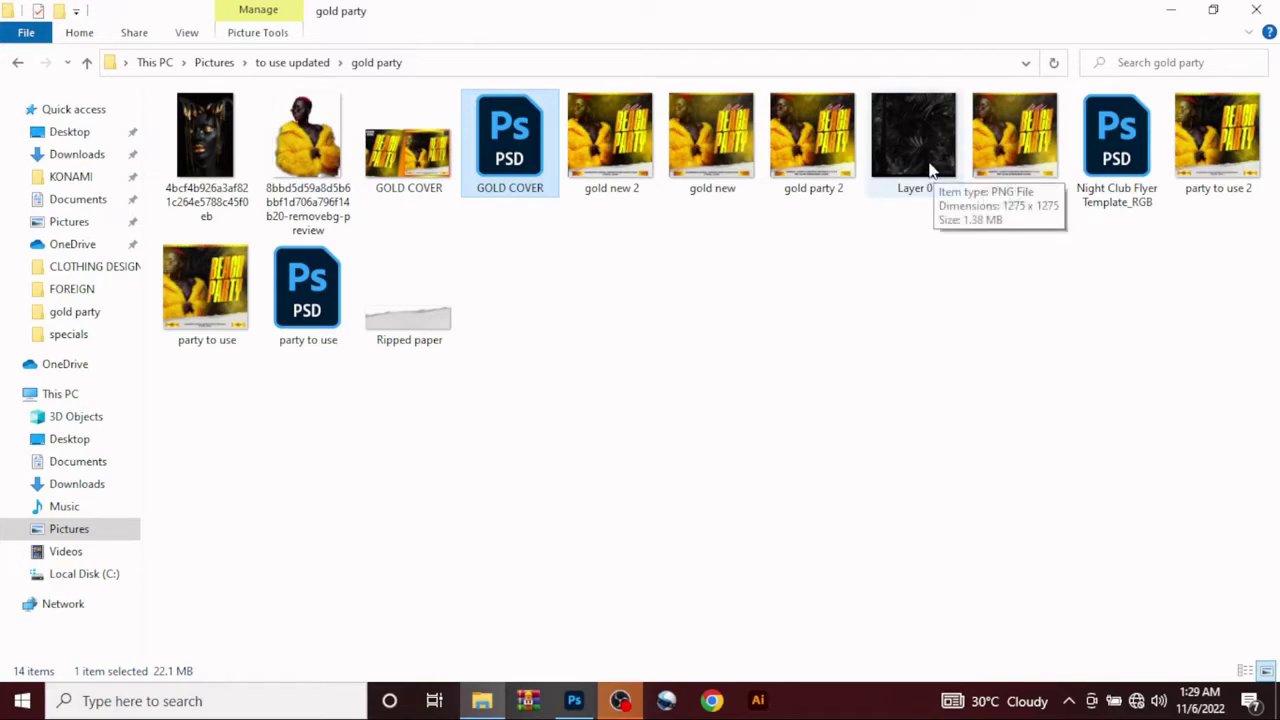
# - Drag the Layer 0 foliage image from File Explorer into the Untitled-1 canvas
pyautogui.moveTo(930, 170); pyautogui.dragTo(648, 315)
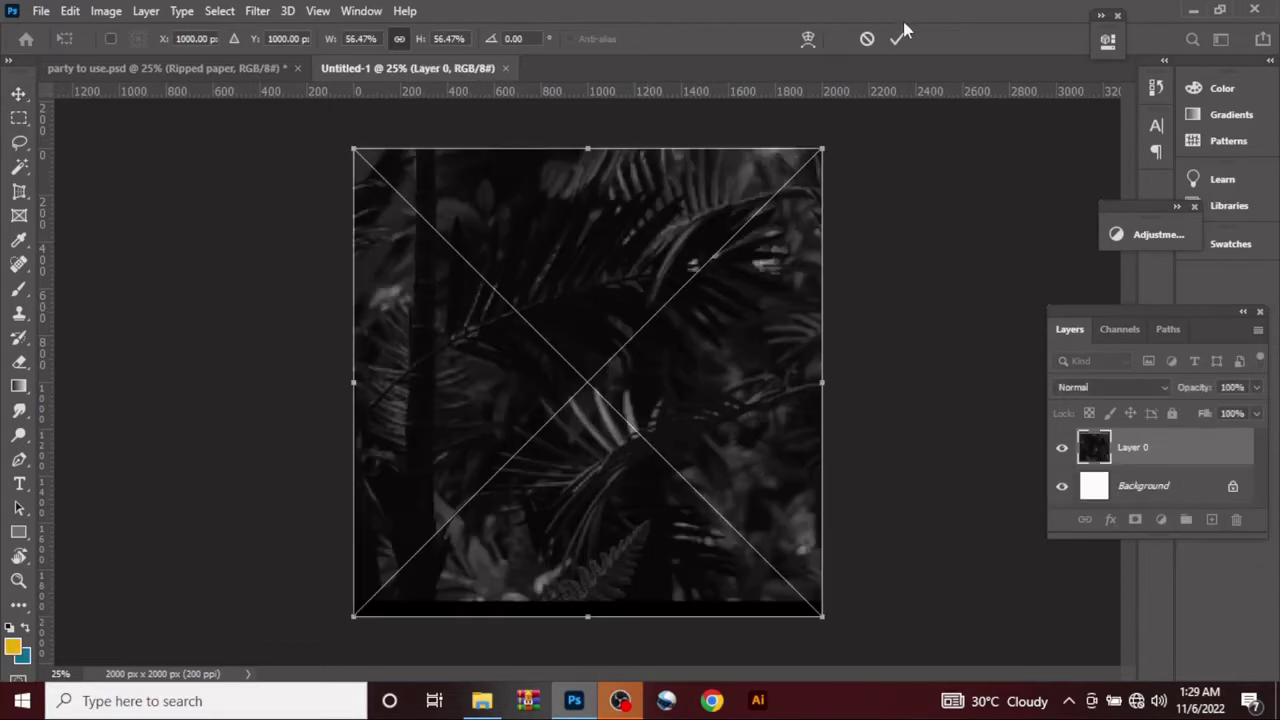
# - Commit the placed foliage image and soften it with a 13 px Gaussian Blur
pyautogui.click(898, 36)
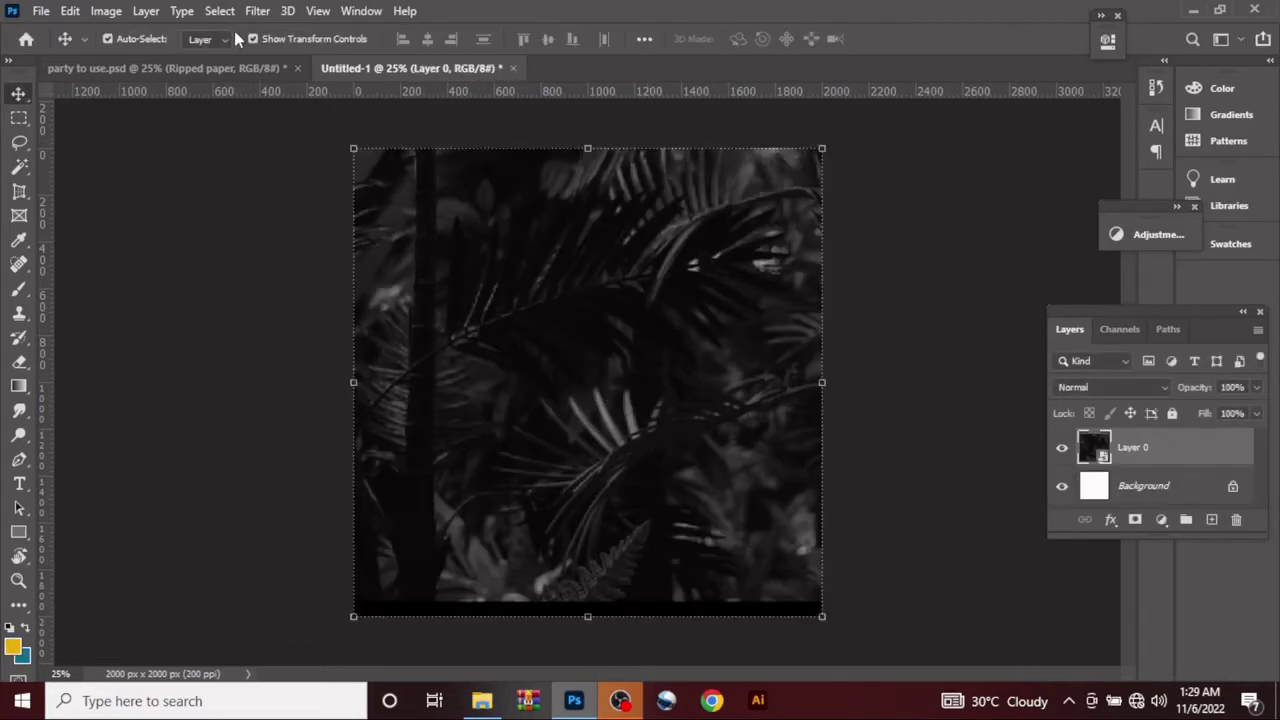
pyautogui.click(255, 12)
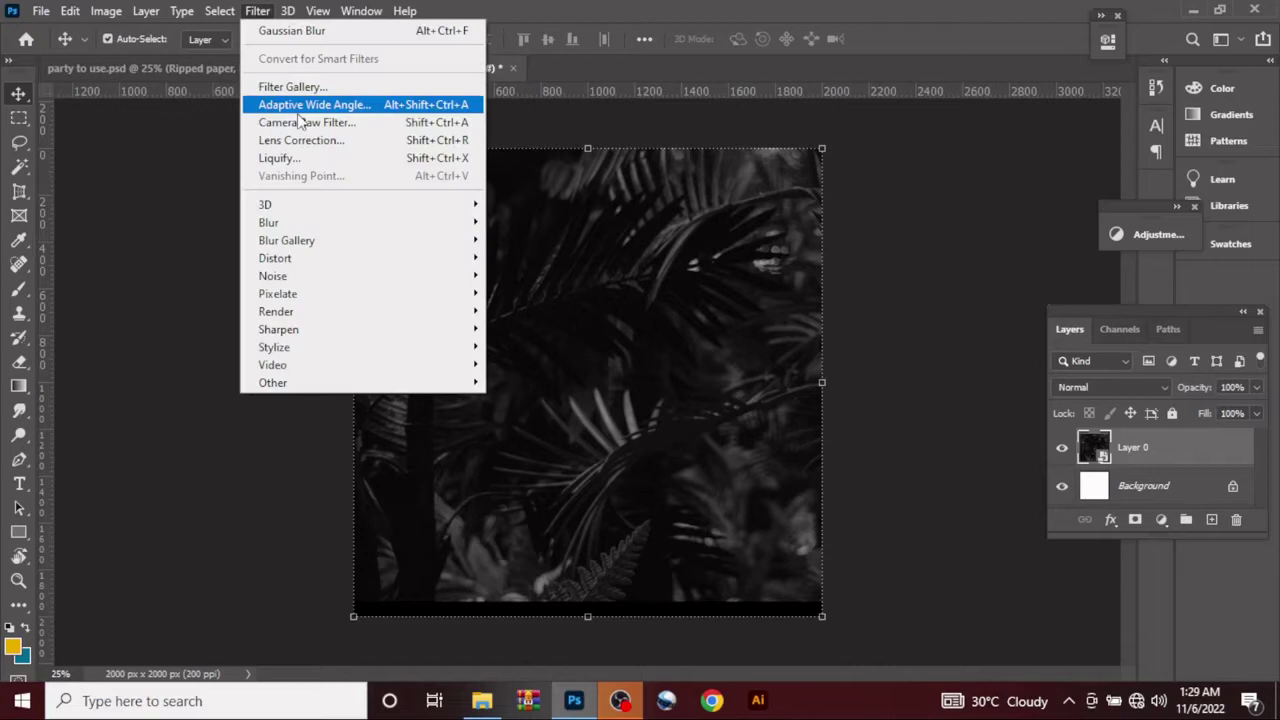
pyautogui.moveTo(358, 226)
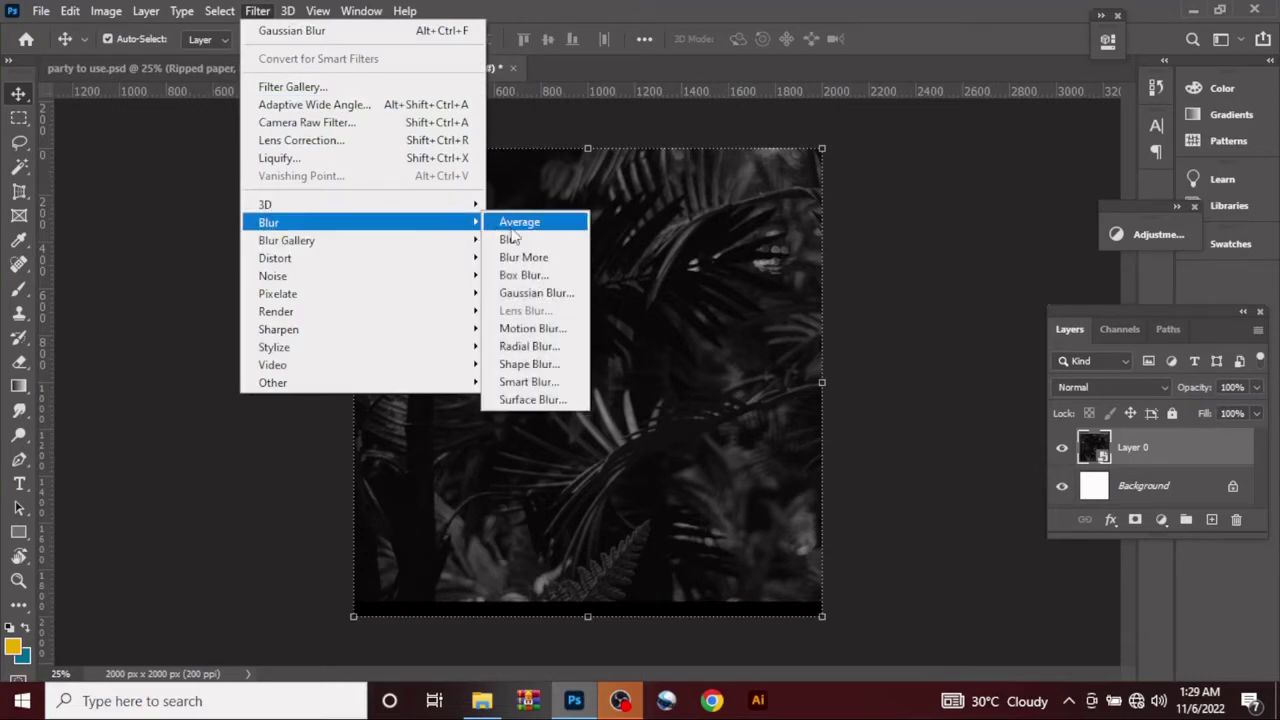
pyautogui.click(530, 294)
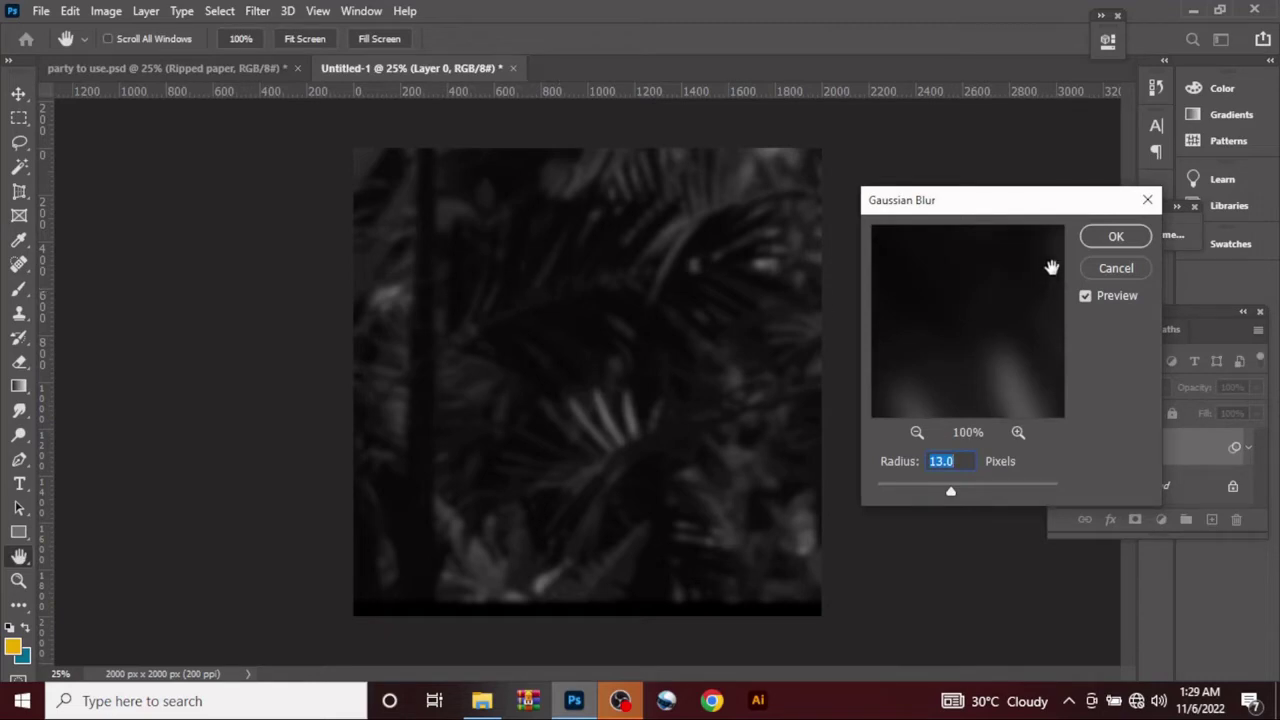
pyautogui.click(1097, 245)
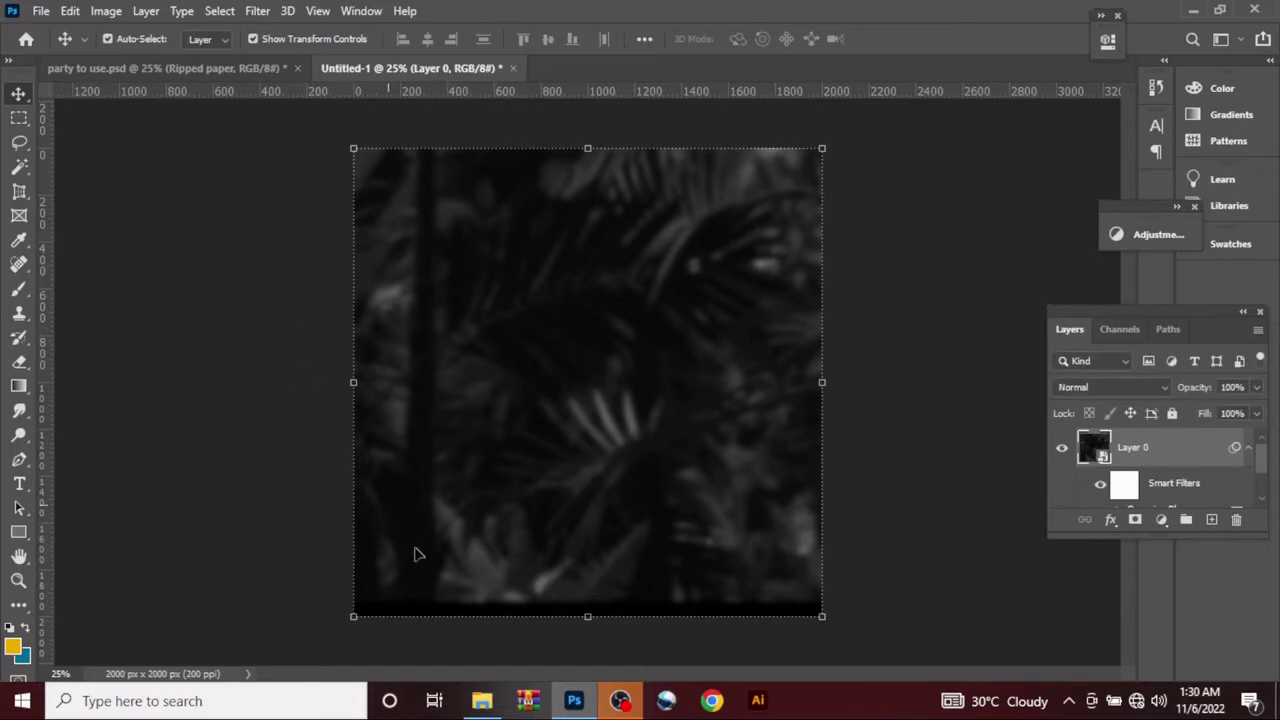
# - Drag the removebg-preview yellow-fur model cut-out from the gold party folder into Photoshop
pyautogui.moveTo(498, 714)
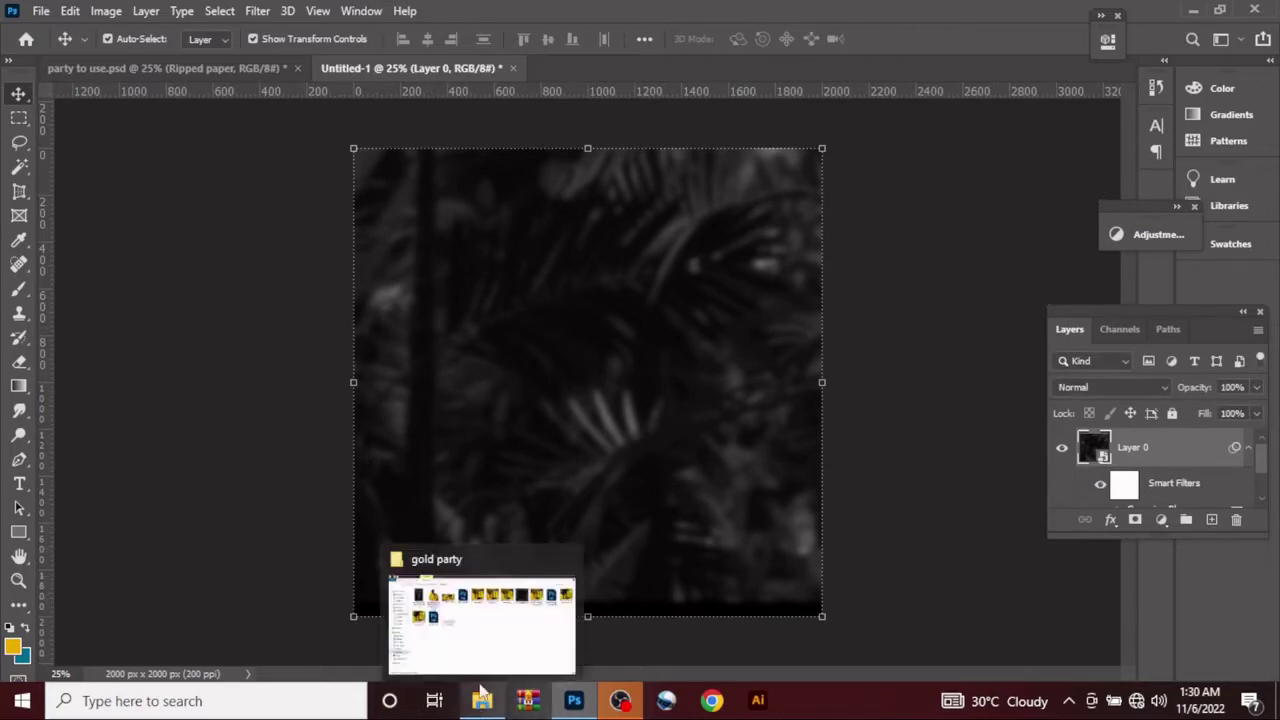
pyautogui.click(487, 636)
pyautogui.click(308, 138)
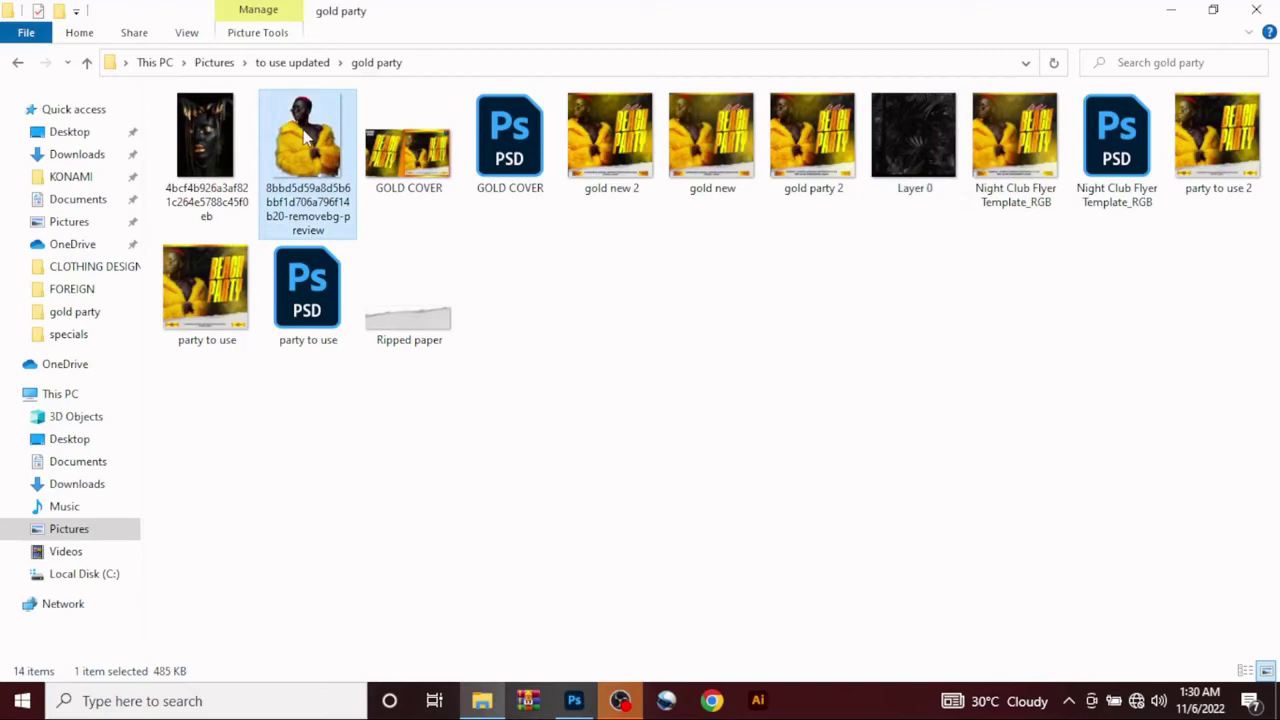
pyautogui.moveTo(308, 138); pyautogui.dragTo(491, 335)
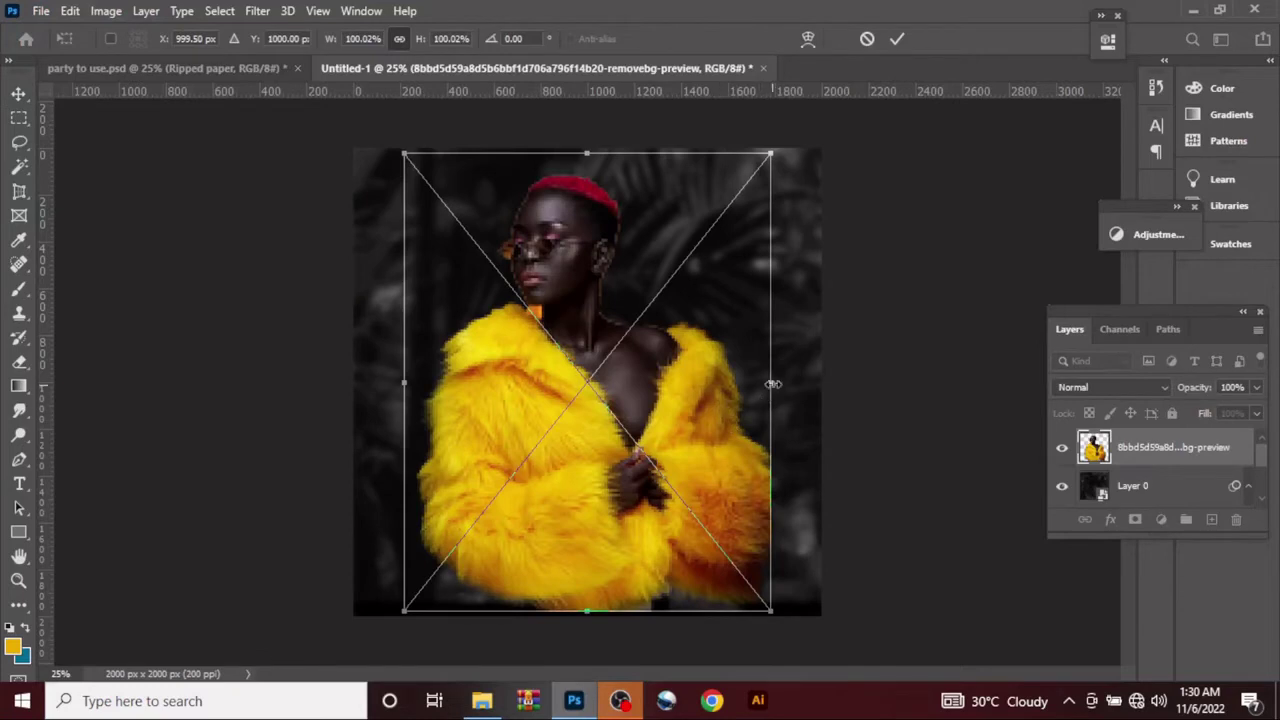
# - Scale and move the model photo to the canvas's left side, fine-tuning it to 92.34%
pyautogui.moveTo(770, 381); pyautogui.dragTo(690, 403)
pyautogui.moveTo(611, 397); pyautogui.dragTo(541, 452)
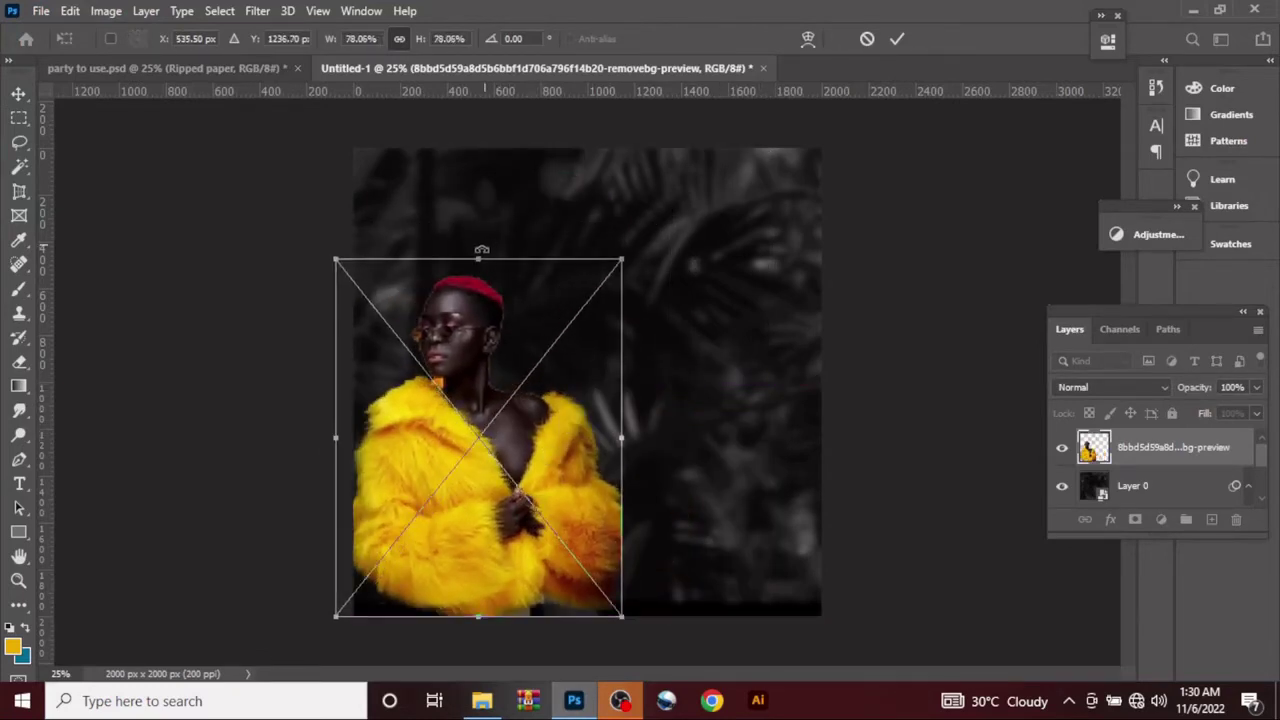
pyautogui.moveTo(477, 260); pyautogui.dragTo(472, 148)
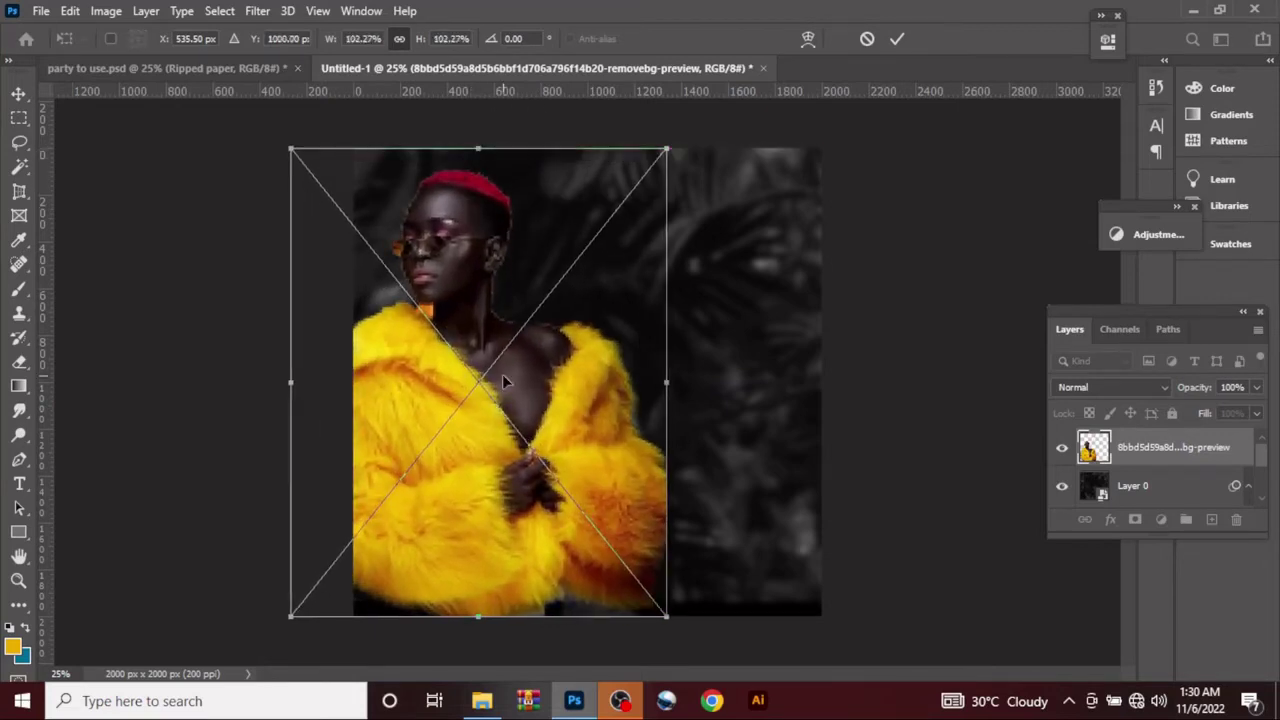
pyautogui.moveTo(502, 374); pyautogui.dragTo(471, 374)
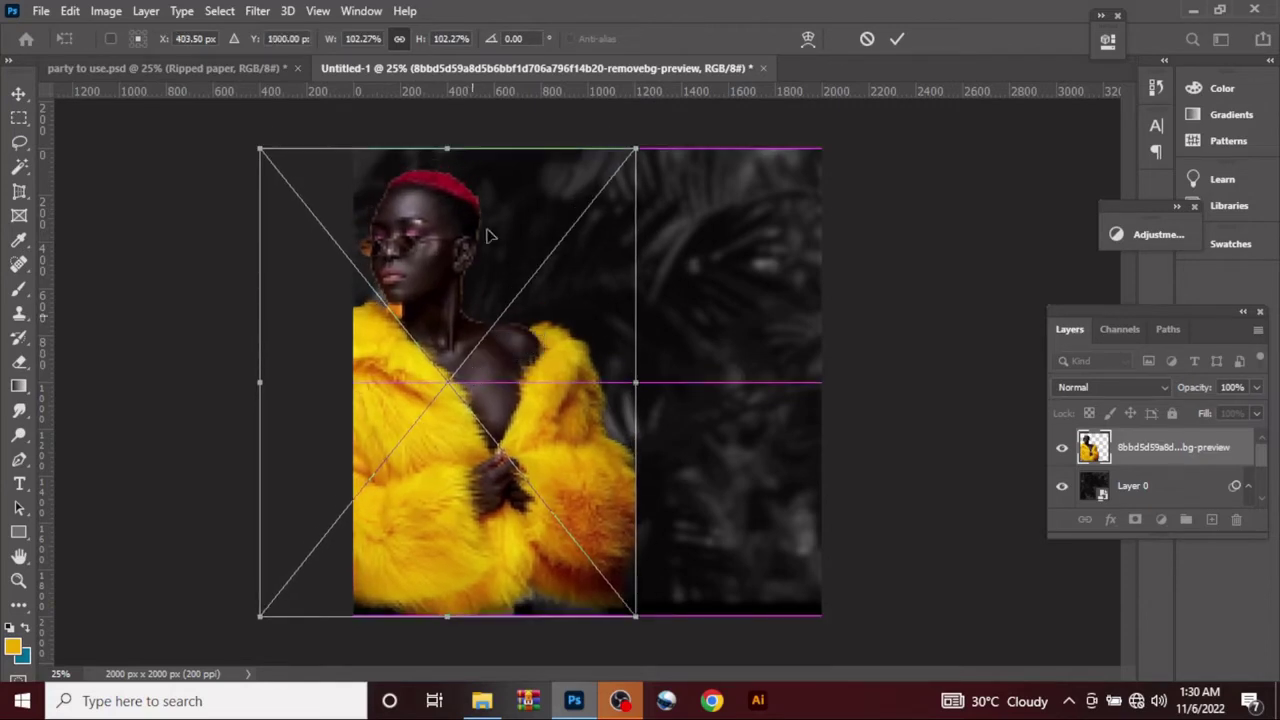
pyautogui.moveTo(446, 140); pyautogui.dragTo(439, 160)
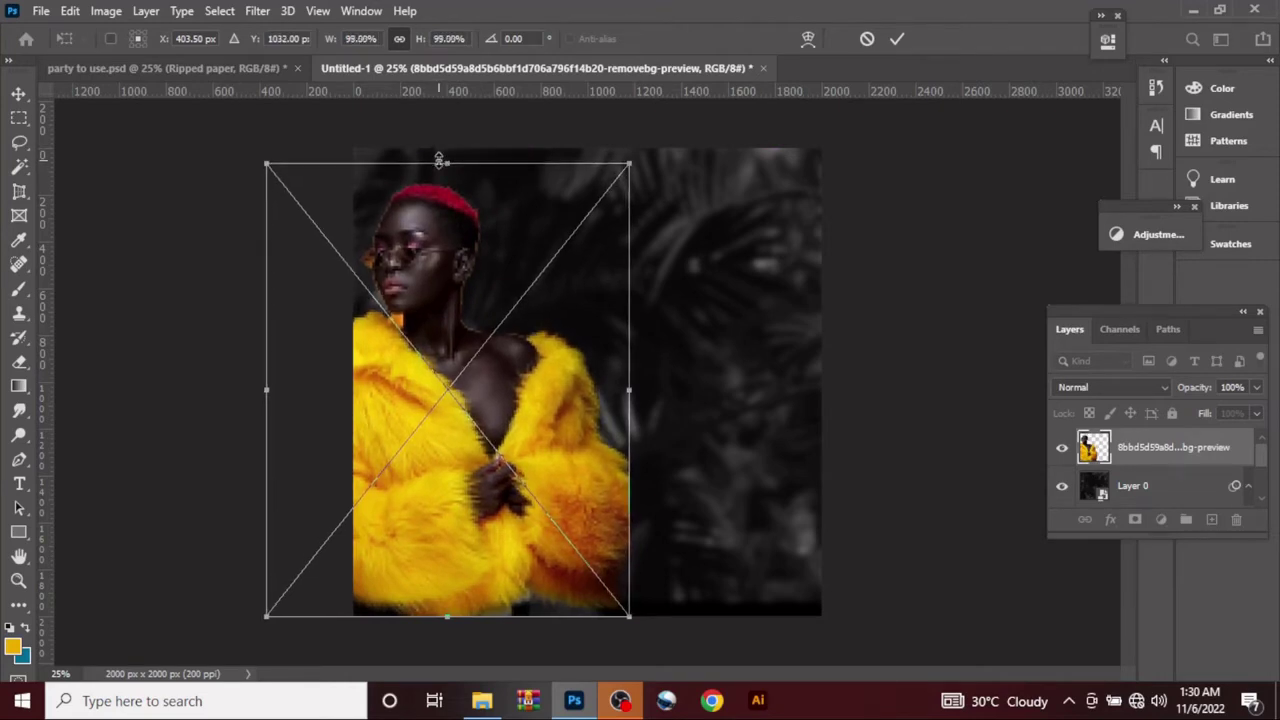
pyautogui.click(887, 44)
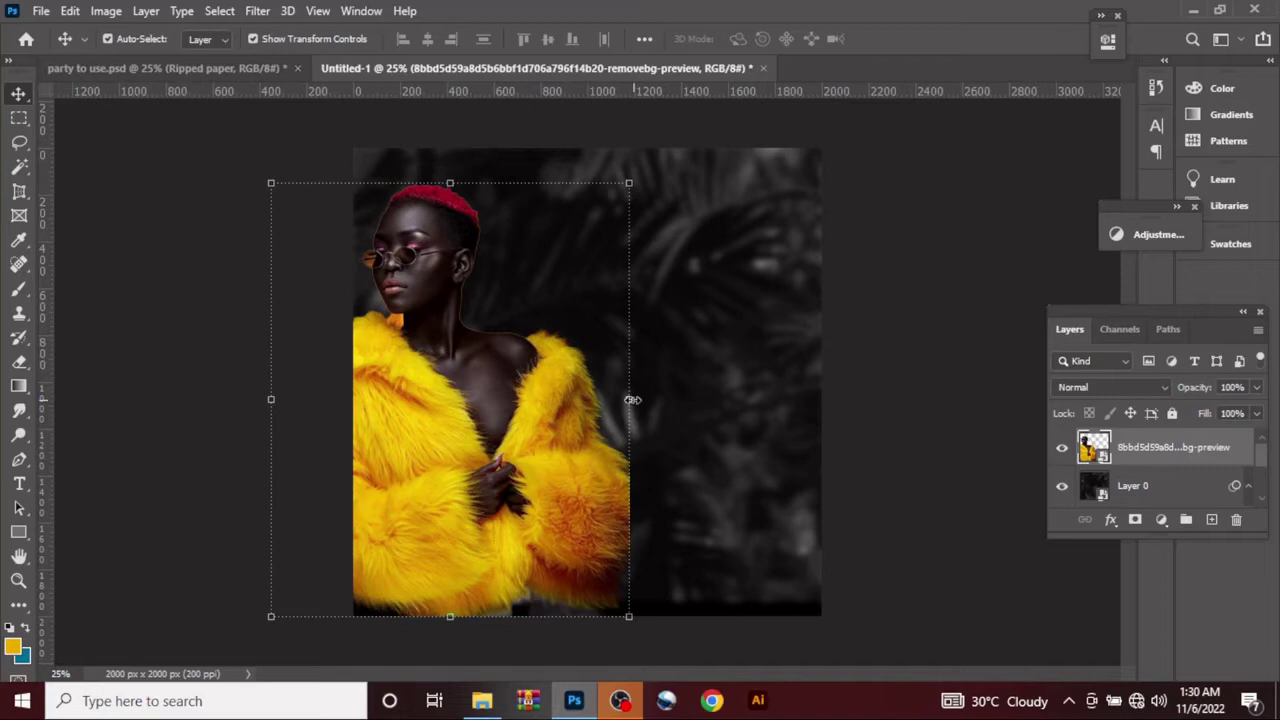
pyautogui.moveTo(628, 398); pyautogui.dragTo(607, 395)
pyautogui.moveTo(526, 435); pyautogui.dragTo(521, 421)
pyautogui.click(901, 39)
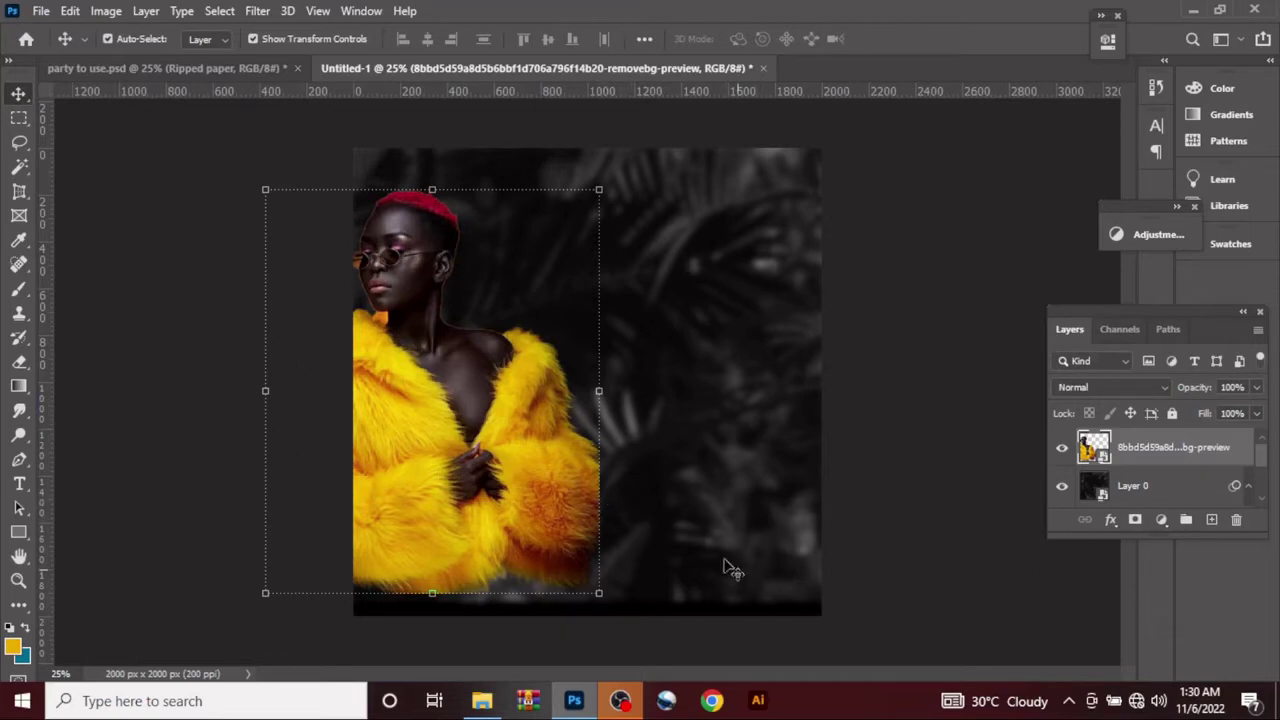
# - Mask the model photo with a gradient fading its right edge, then nudge it 36 px
pyautogui.click(1134, 520)
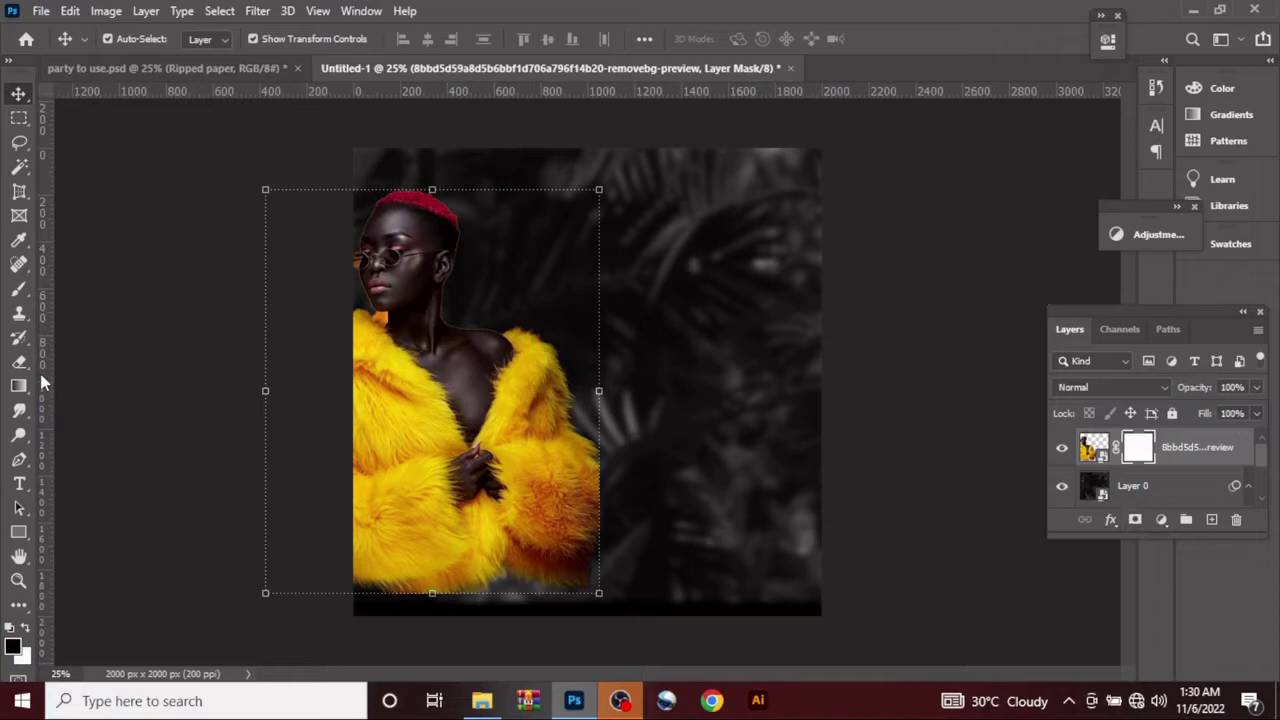
pyautogui.click(19, 388)
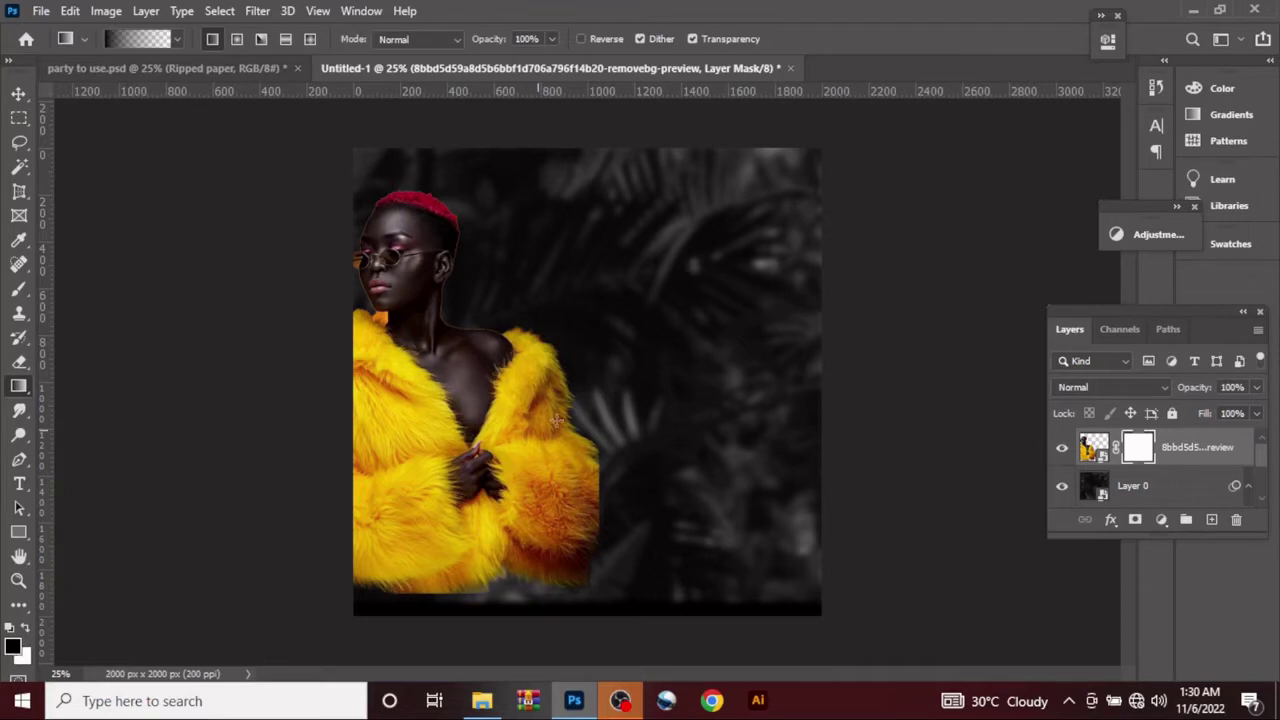
pyautogui.moveTo(628, 492); pyautogui.dragTo(546, 460)
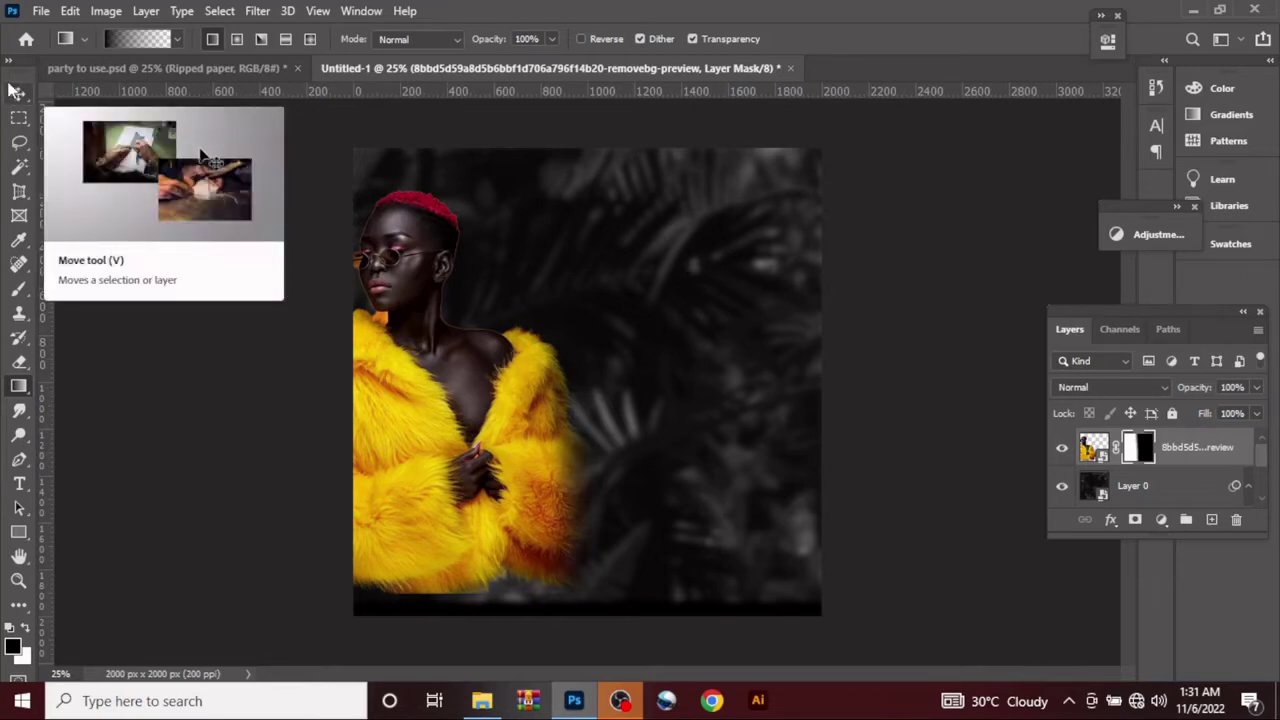
pyautogui.click(18, 92)
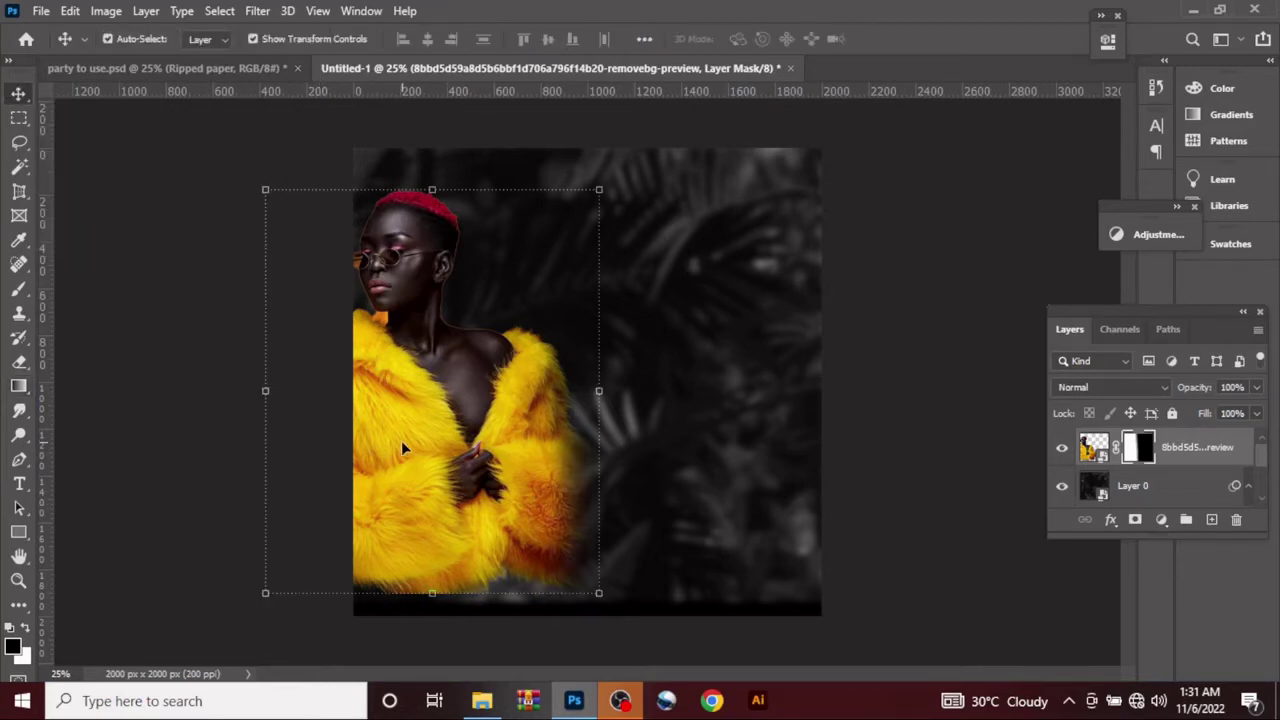
pyautogui.moveTo(401, 441)
pyautogui.mouseDown()
pyautogui.moveTo(406, 453)
pyautogui.moveTo(405, 436)
pyautogui.mouseUp()
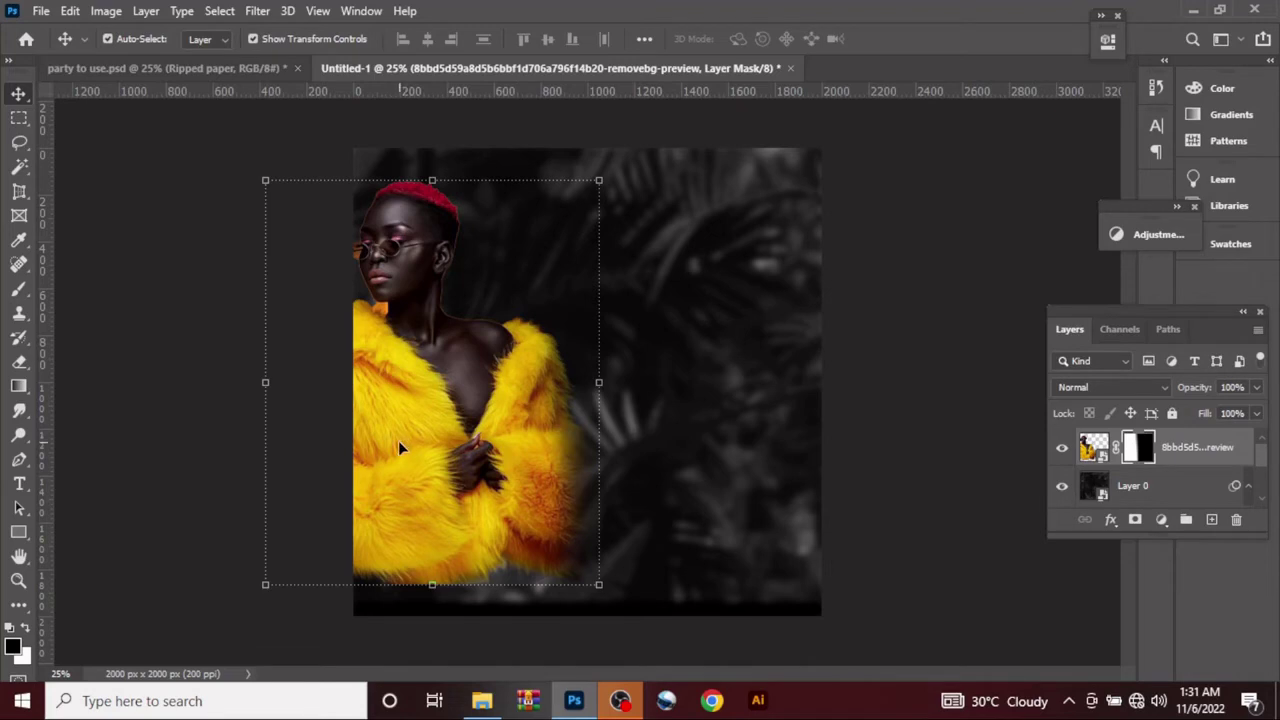
# - Nudge the model photo right, convert it to a smart object and duplicate it
pyautogui.press('Right')
pyautogui.press('Right')
pyautogui.press('Right')
pyautogui.press('Right')
pyautogui.press('Right')
pyautogui.press('Right')
pyautogui.press('Right')
pyautogui.press('Right')
pyautogui.press('Right')
pyautogui.press('Right')
pyautogui.press('Right')
pyautogui.press('Right')
pyautogui.press('Right')
pyautogui.press('Right')
pyautogui.press('Right')
pyautogui.press('Right')
pyautogui.press('Right')
pyautogui.press('Right')
pyautogui.press('Right')
pyautogui.press('Right')
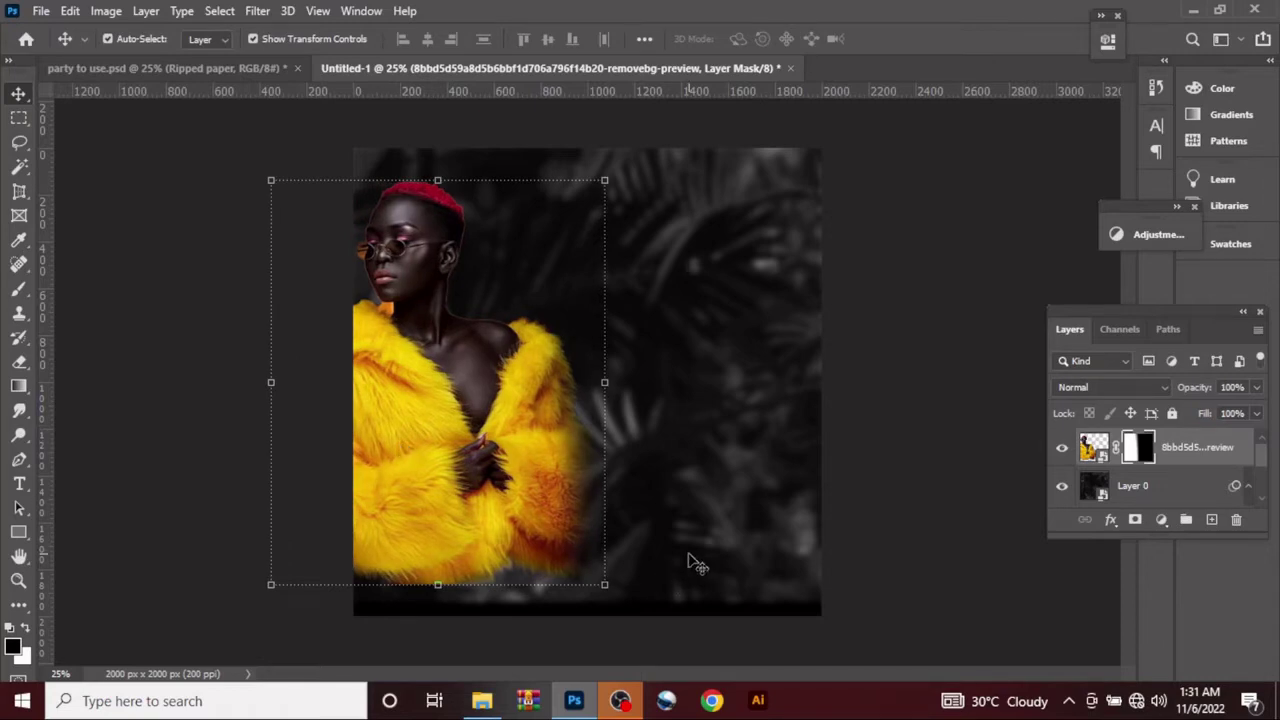
pyautogui.rightClick(1199, 458)
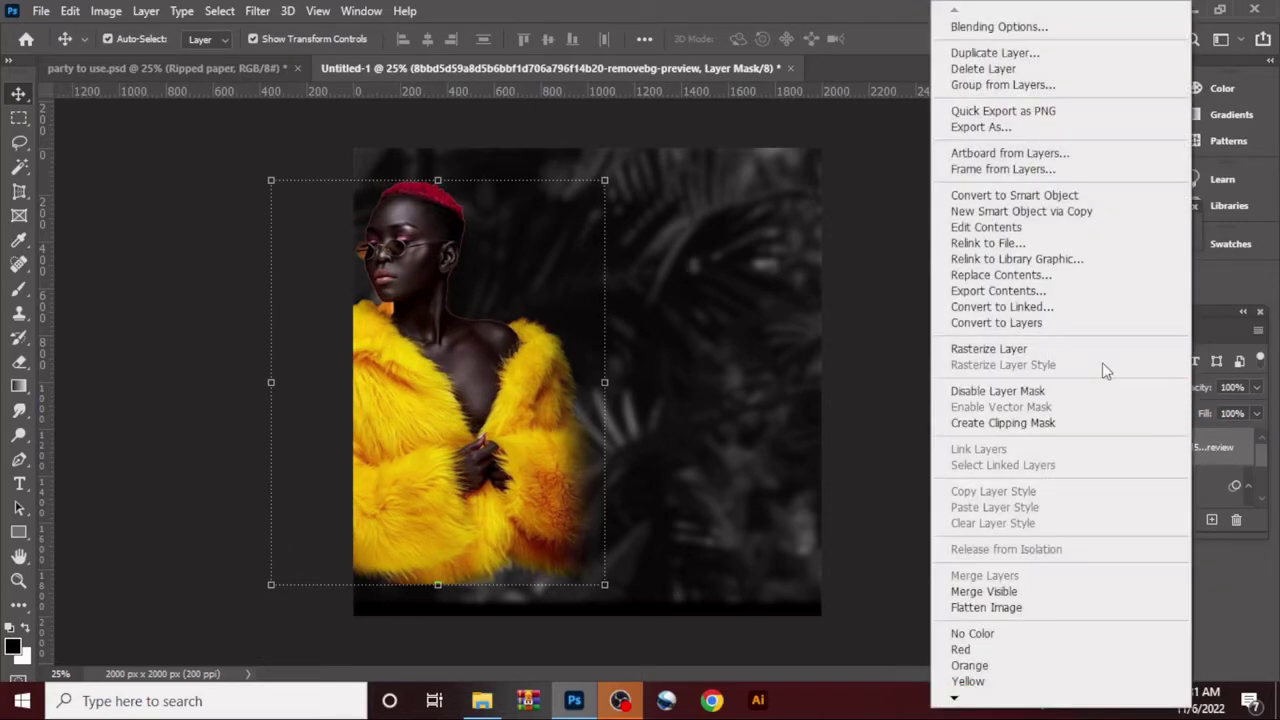
pyautogui.click(1010, 195)
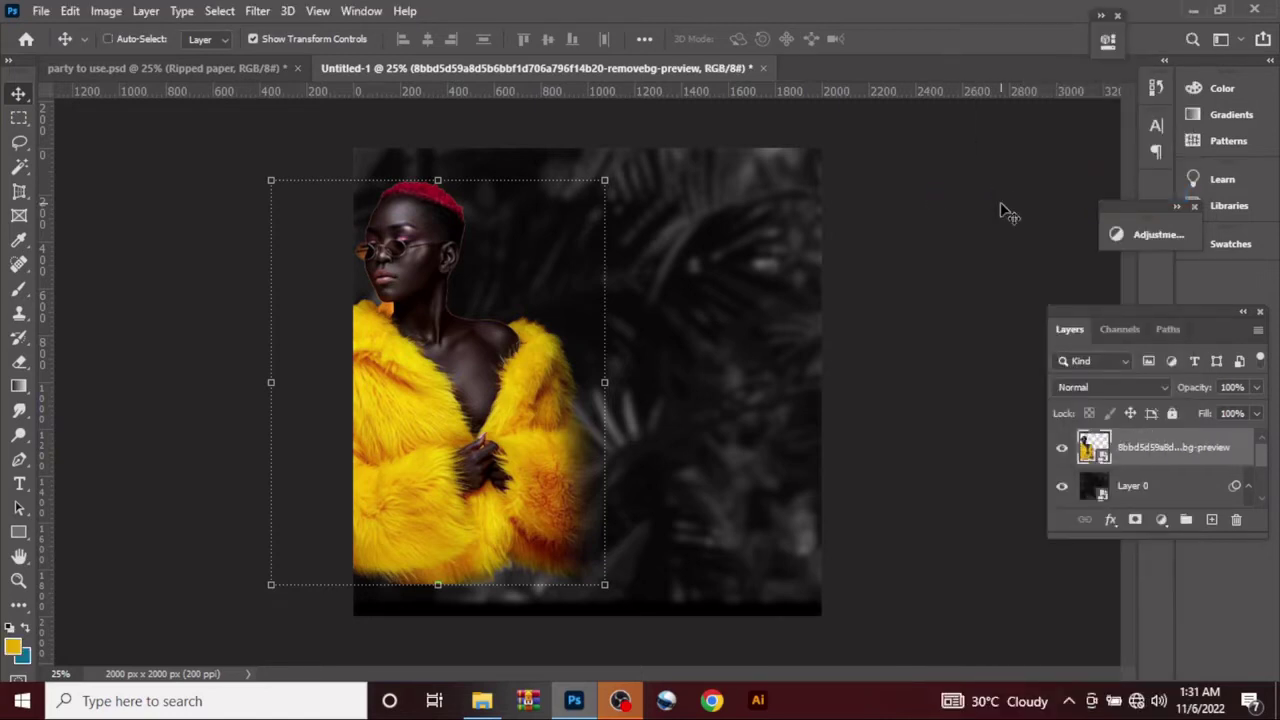
pyautogui.hotkey('ctrl', 'j')
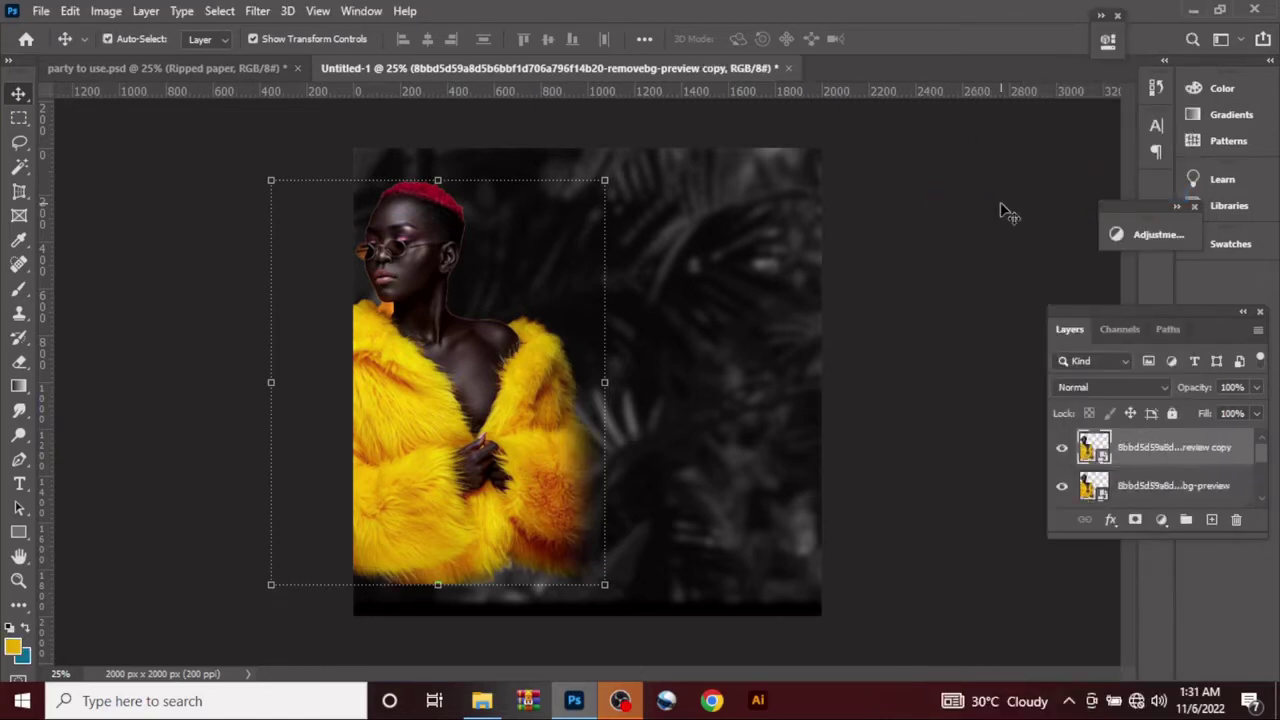
# - Give the lower model copy a black (000000) Color Overlay
pyautogui.click(1140, 486)
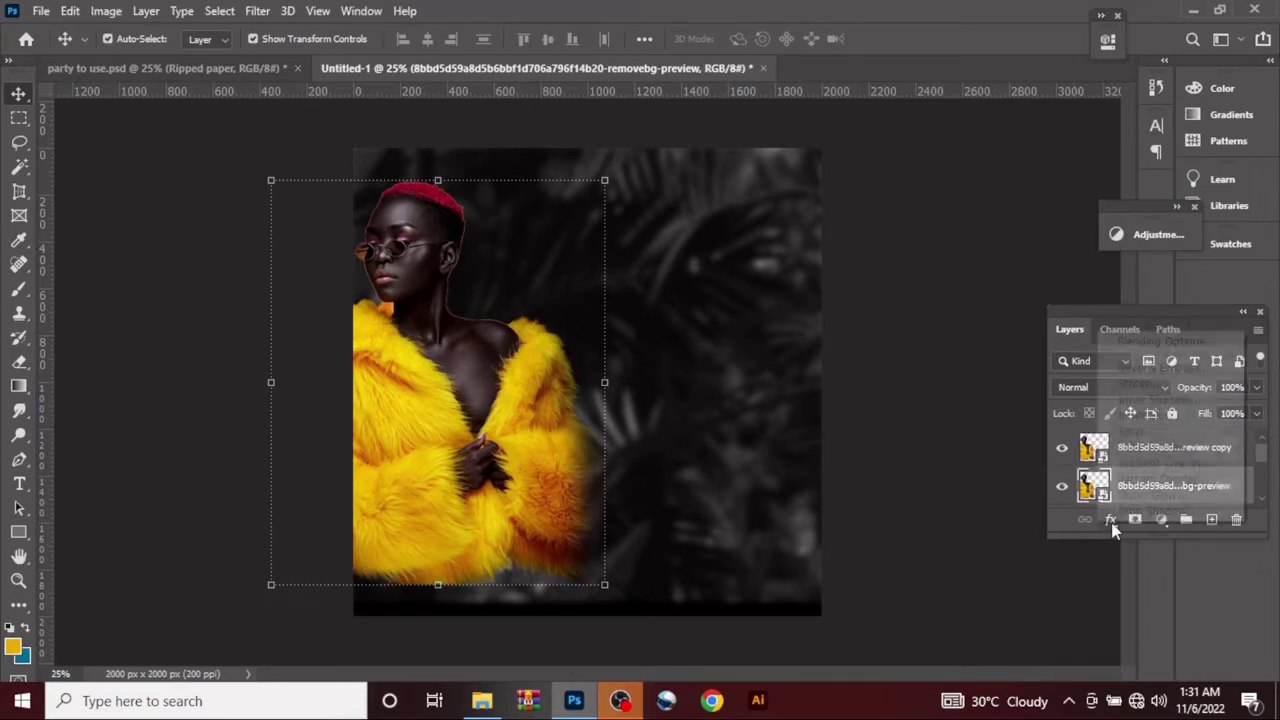
pyautogui.click(1112, 521)
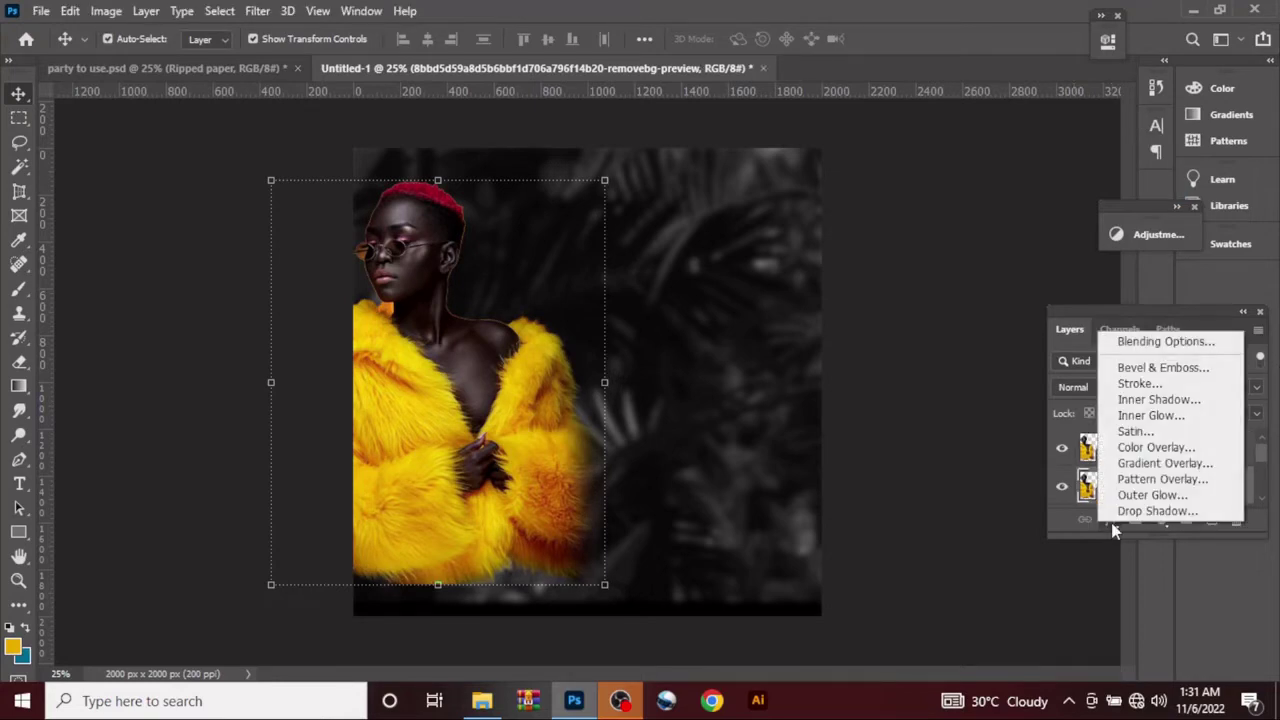
pyautogui.click(1160, 448)
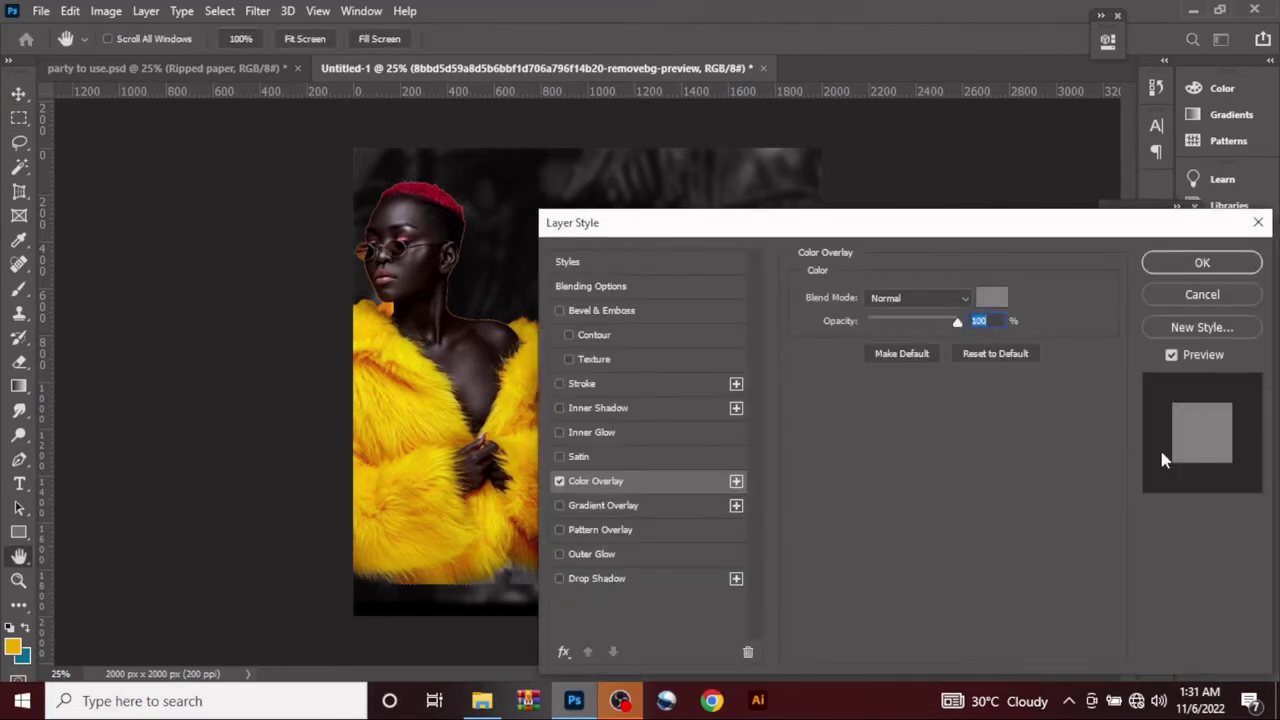
pyautogui.click(990, 298)
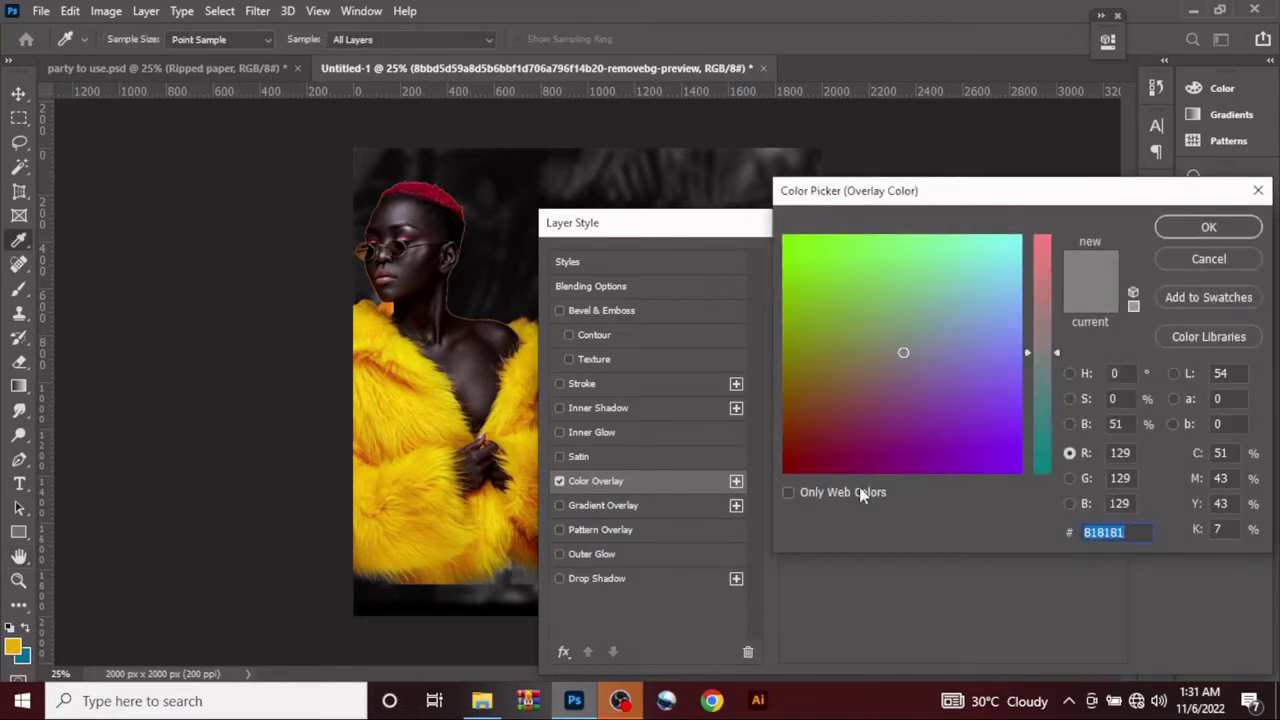
pyautogui.write('0')
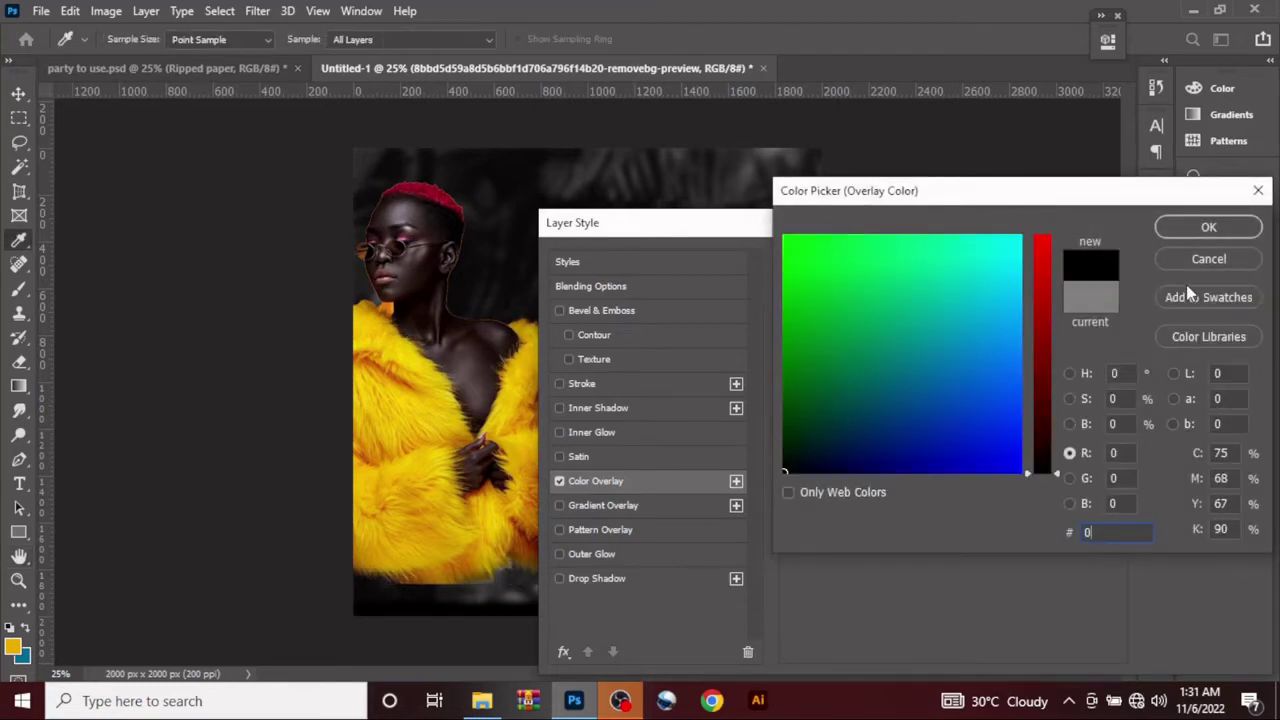
pyautogui.click(1200, 230)
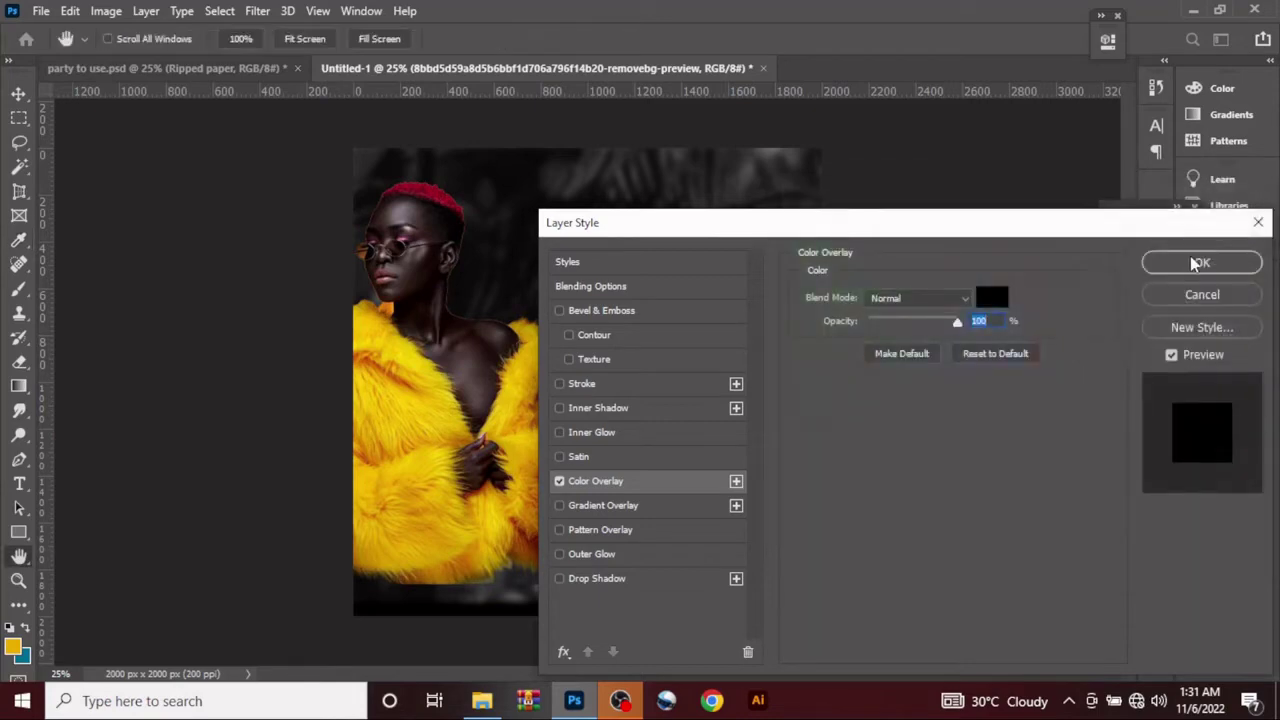
pyautogui.click(1198, 263)
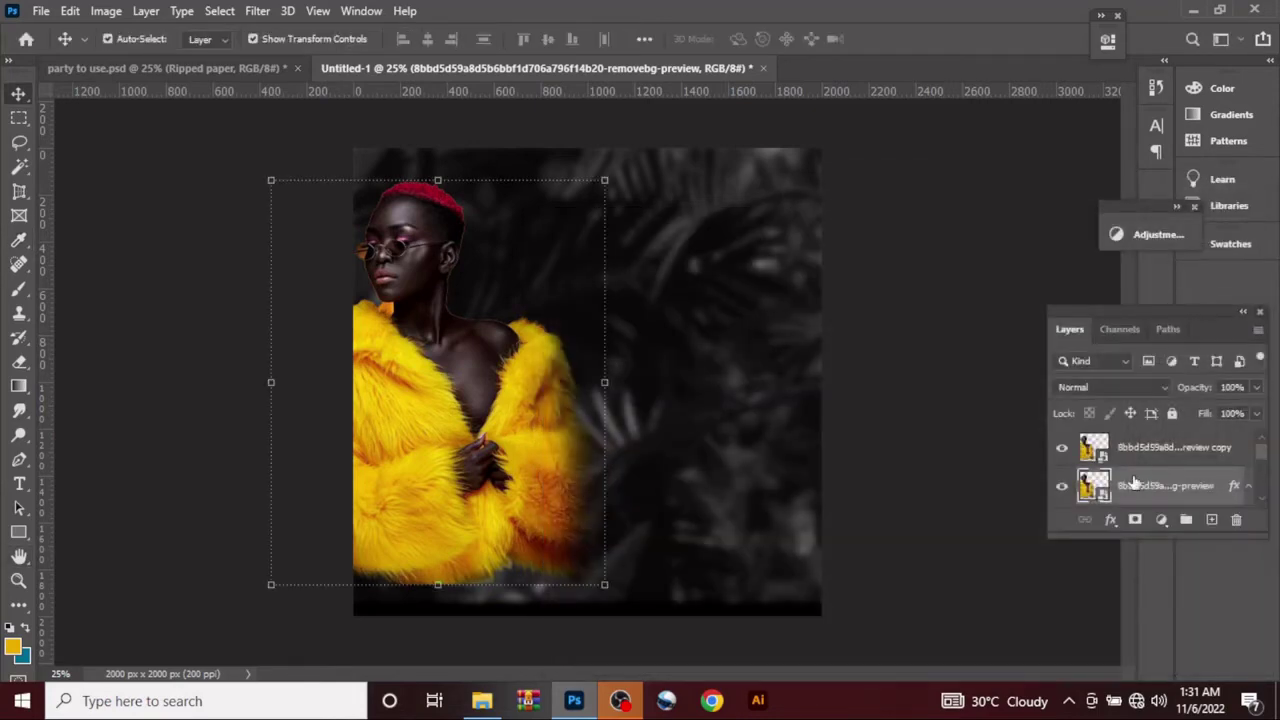
# - Enlarge the black copy slightly, blur it at 40.1 px and set opacity to 71%
pyautogui.moveTo(604, 382)
pyautogui.mouseDown()
pyautogui.moveTo(622, 383)
pyautogui.moveTo(612, 386)
pyautogui.mouseUp()
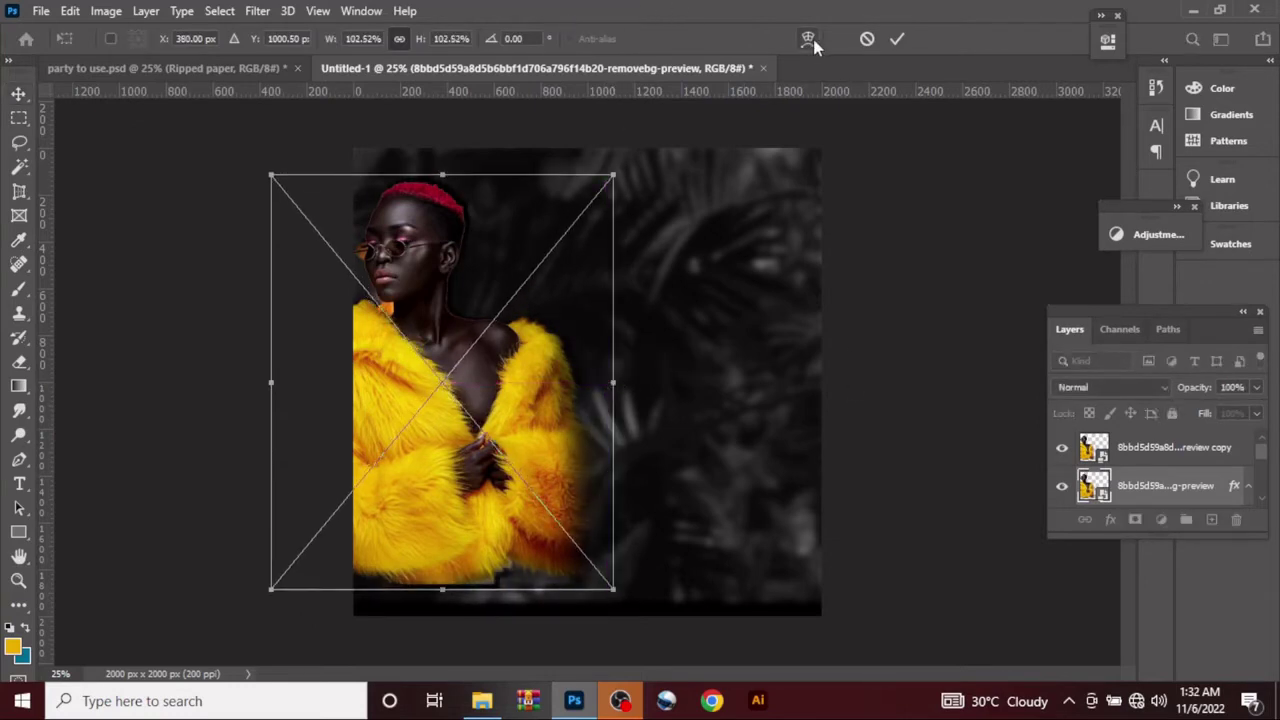
pyautogui.click(897, 38)
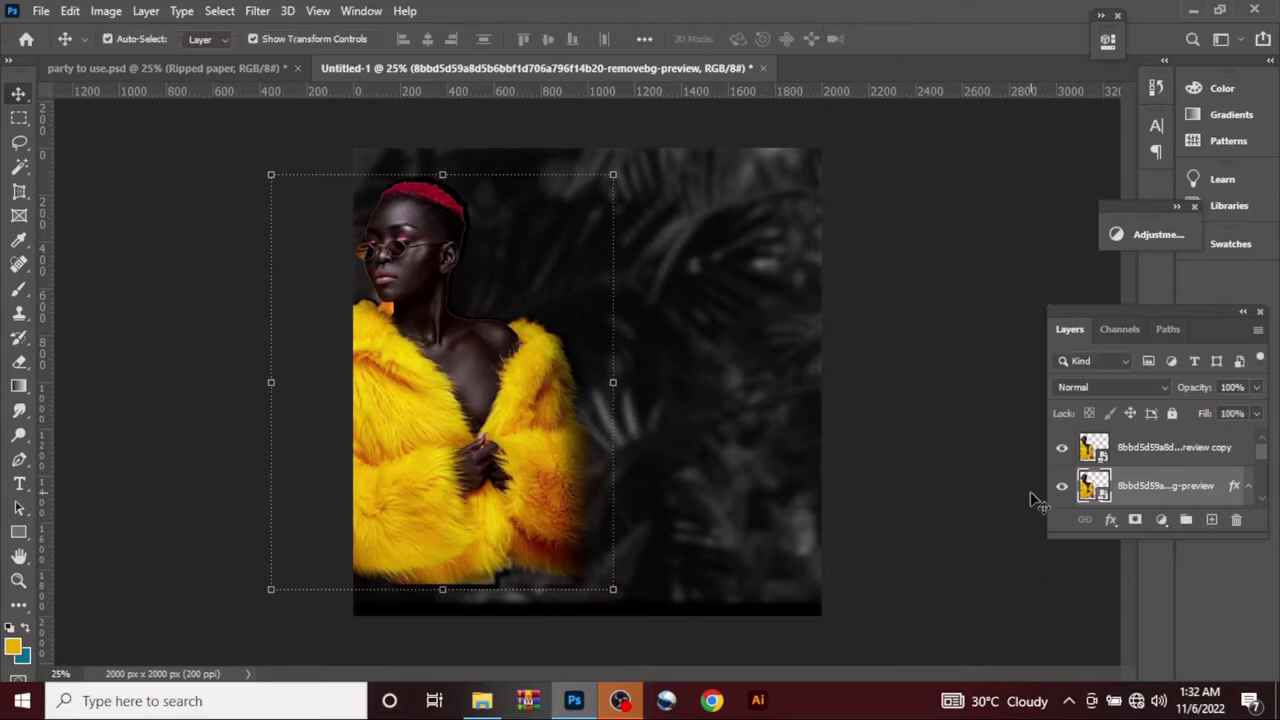
pyautogui.click(254, 10)
pyautogui.moveTo(458, 228)
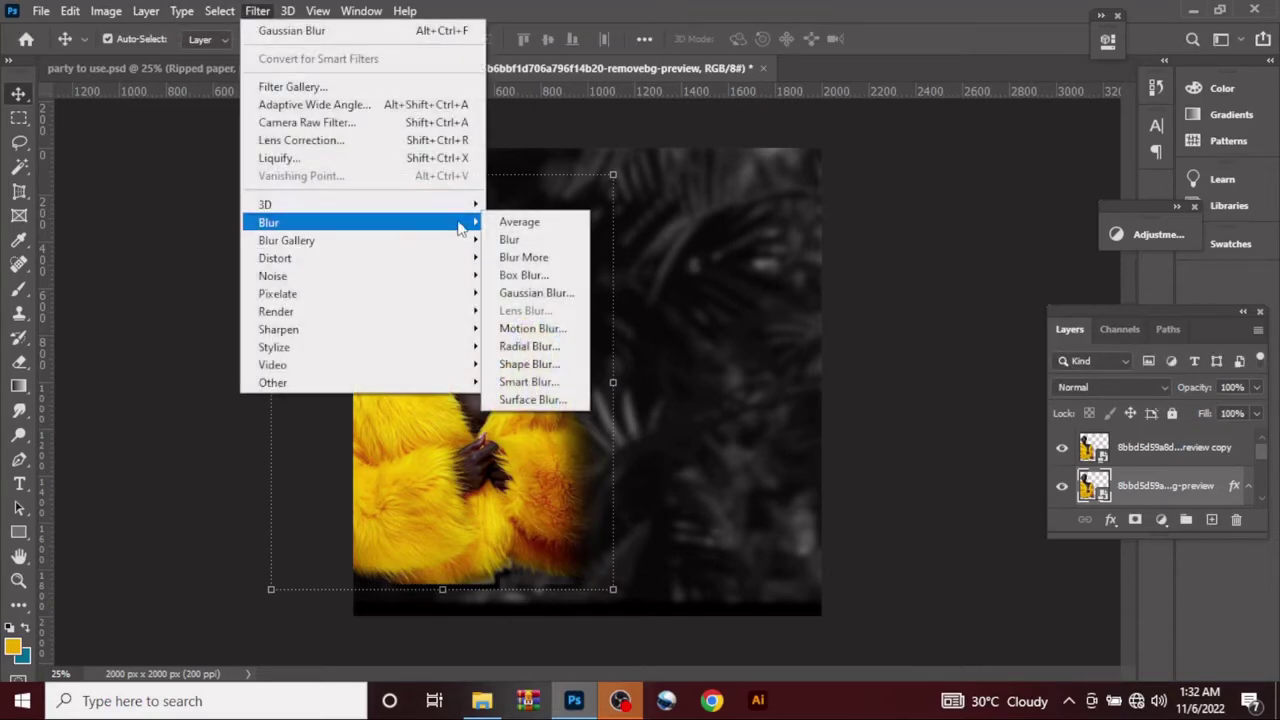
pyautogui.click(541, 296)
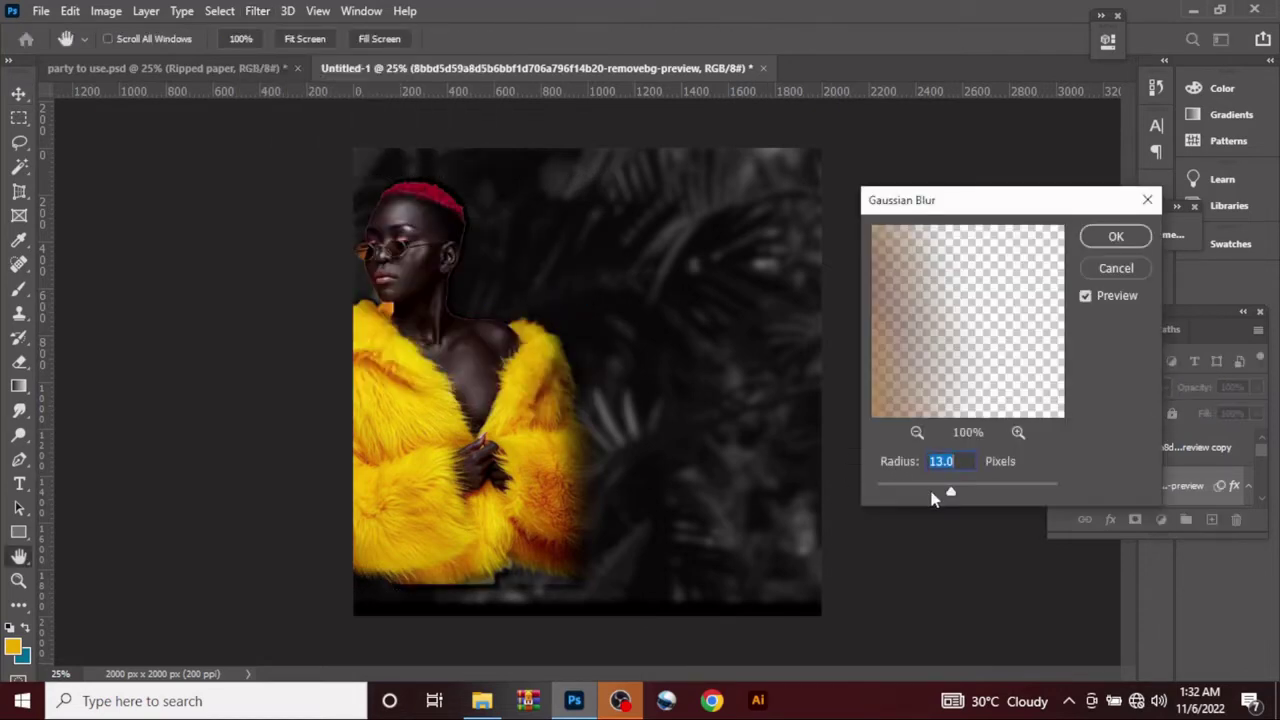
pyautogui.moveTo(955, 494); pyautogui.dragTo(970, 484)
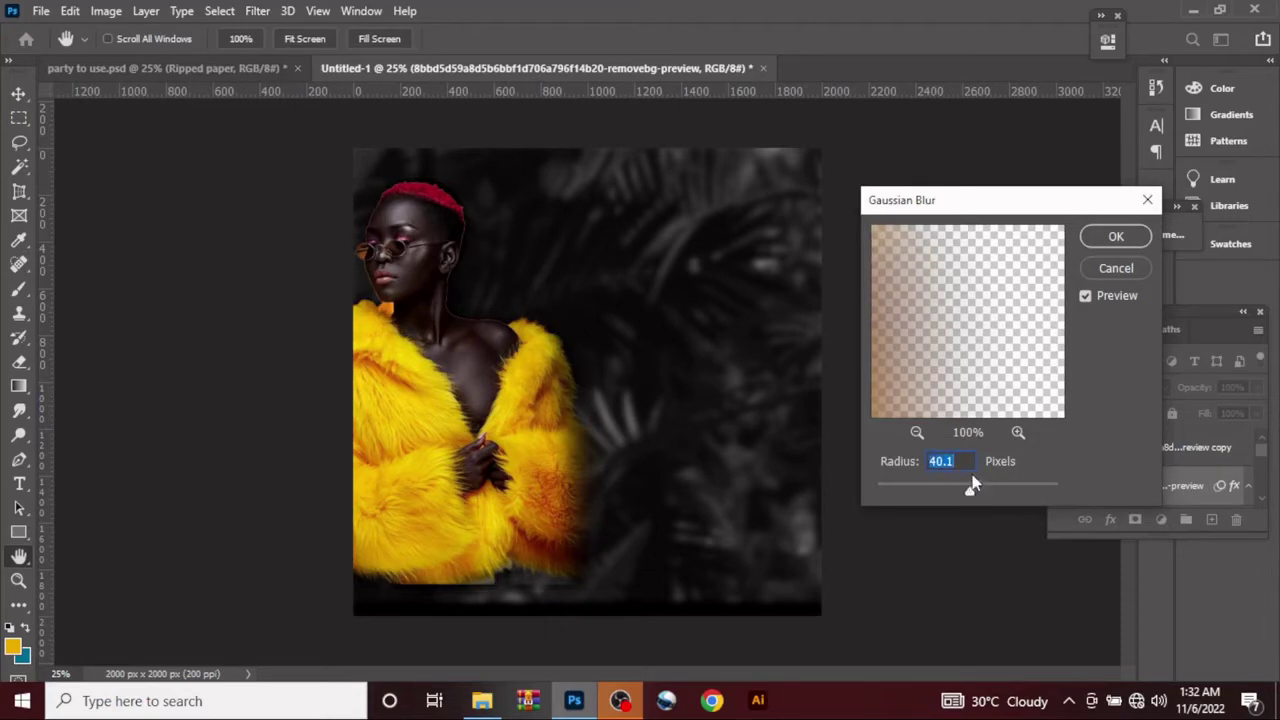
pyautogui.click(1110, 238)
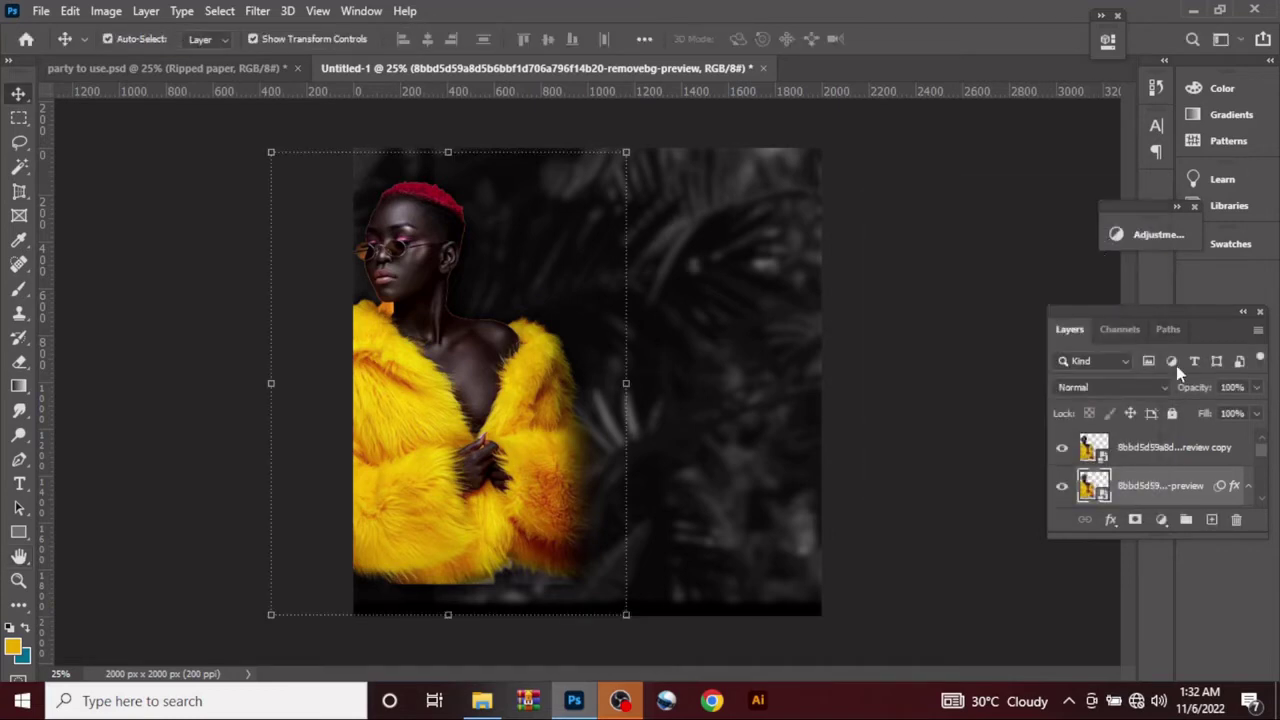
pyautogui.moveTo(1205, 388); pyautogui.dragTo(1178, 398)
# - Deselect and drag the gold-face image from the gold party folder into Photoshop
pyautogui.click(118, 146)
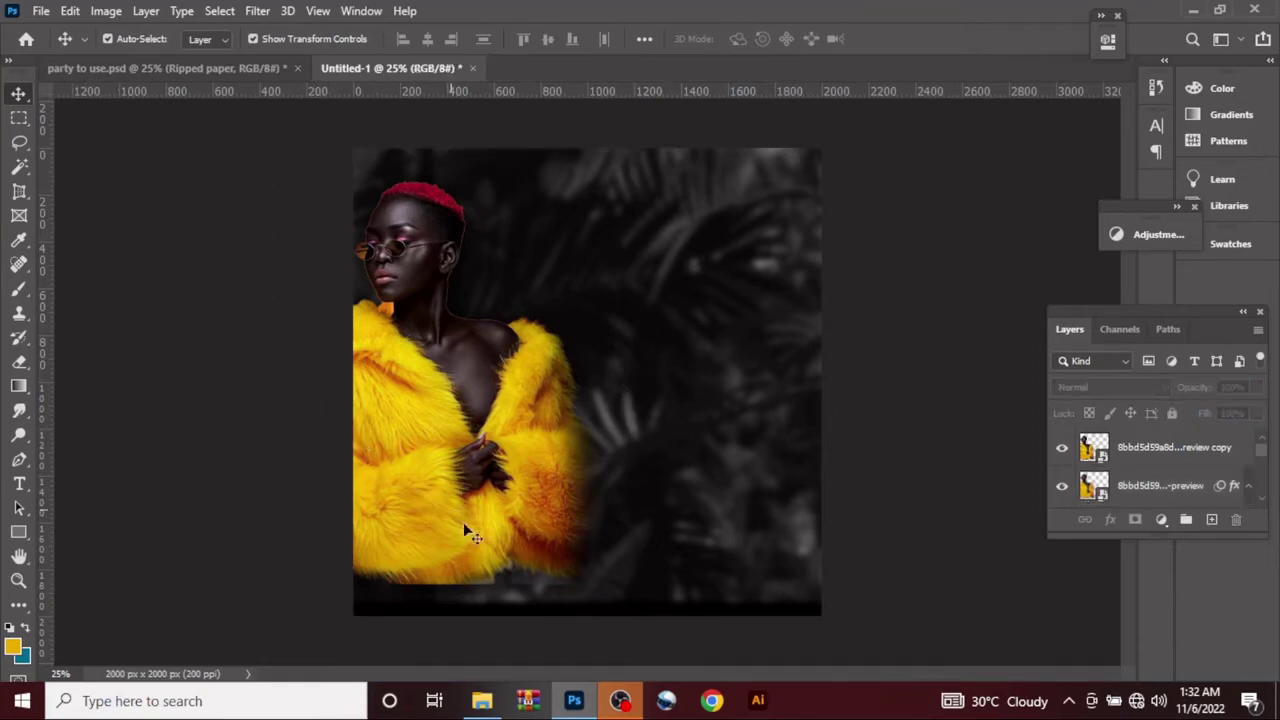
pyautogui.moveTo(497, 707)
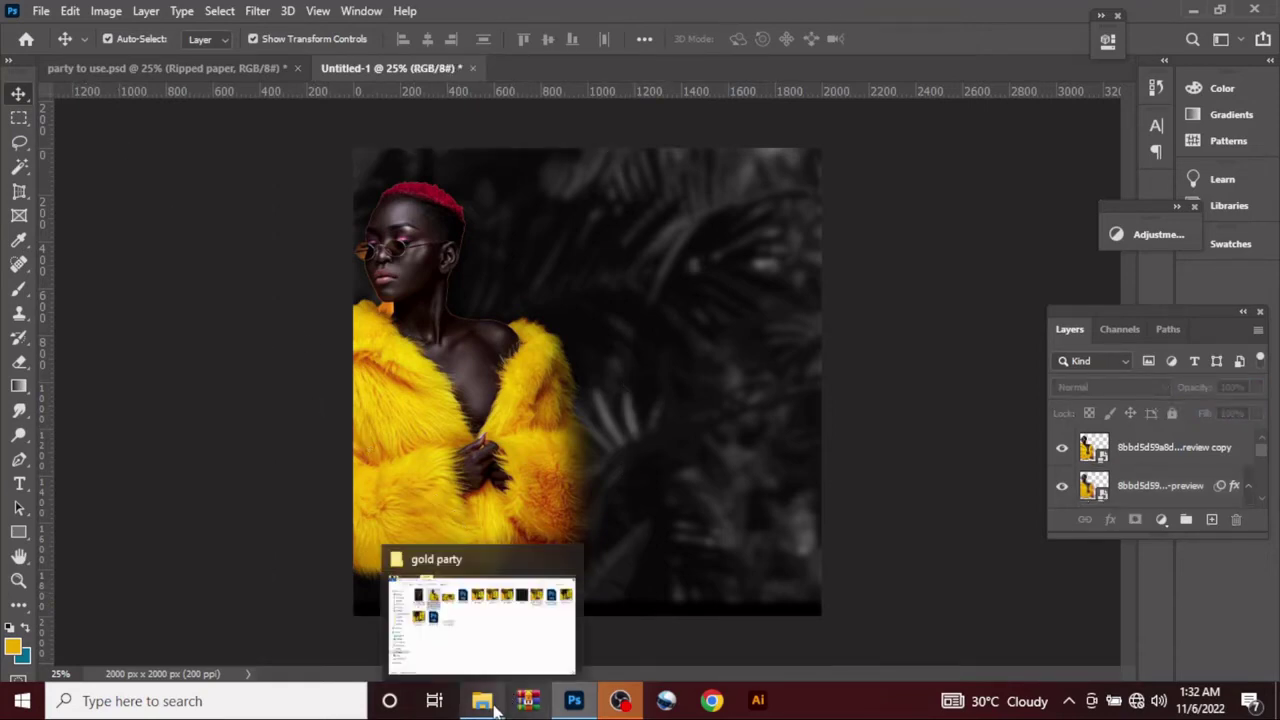
pyautogui.click(491, 630)
pyautogui.moveTo(212, 147); pyautogui.dragTo(670, 338)
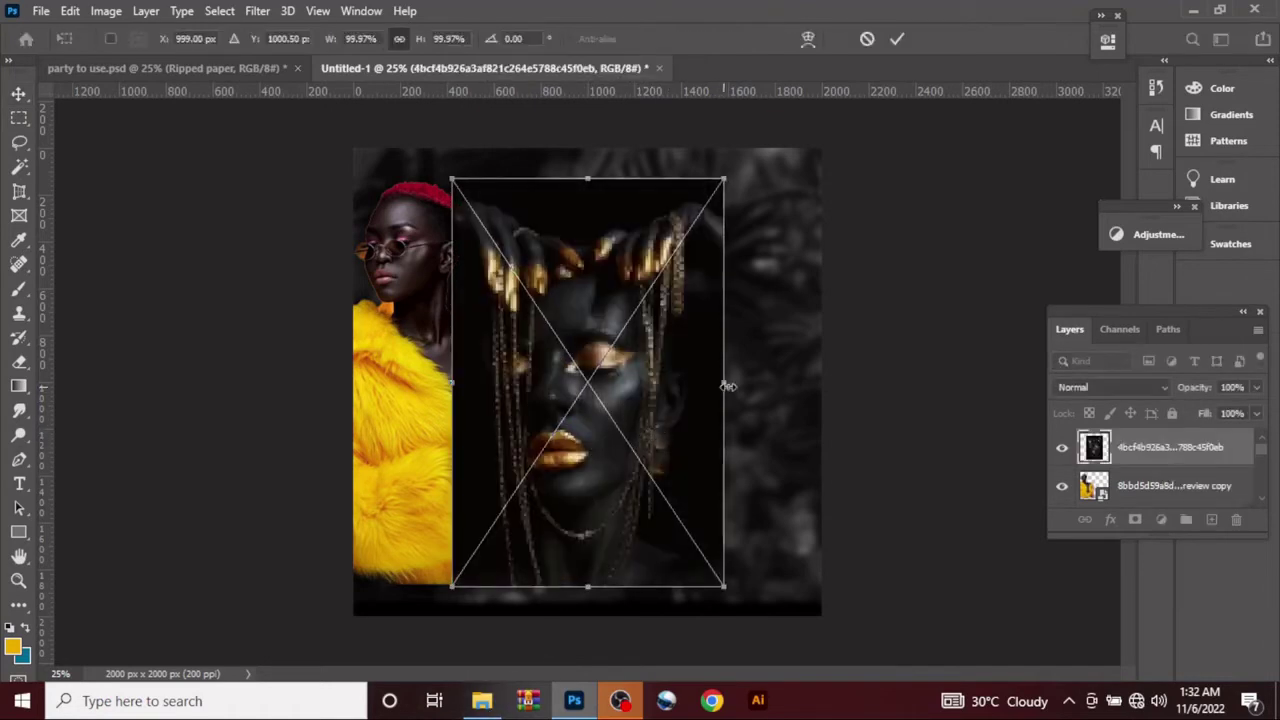
# - Enlarge the placed gold-face image to about 136.58% and commit it
pyautogui.moveTo(723, 381); pyautogui.dragTo(789, 382)
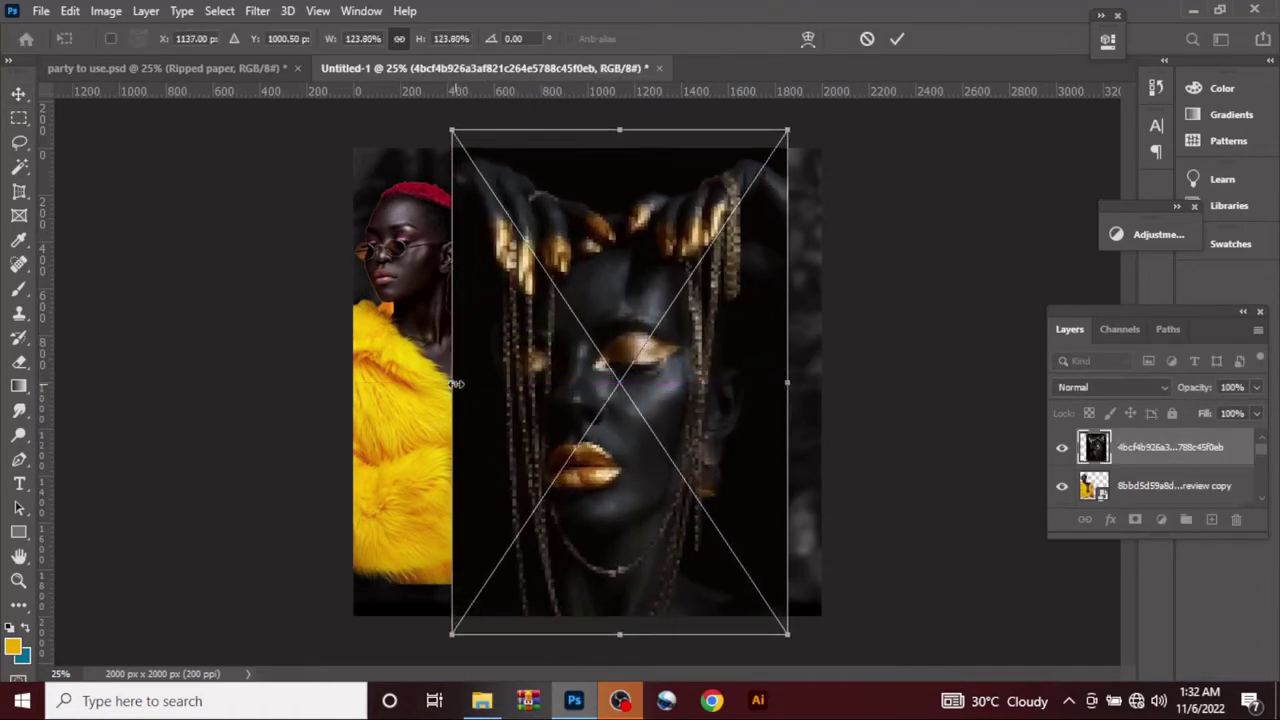
pyautogui.moveTo(452, 382); pyautogui.dragTo(417, 384)
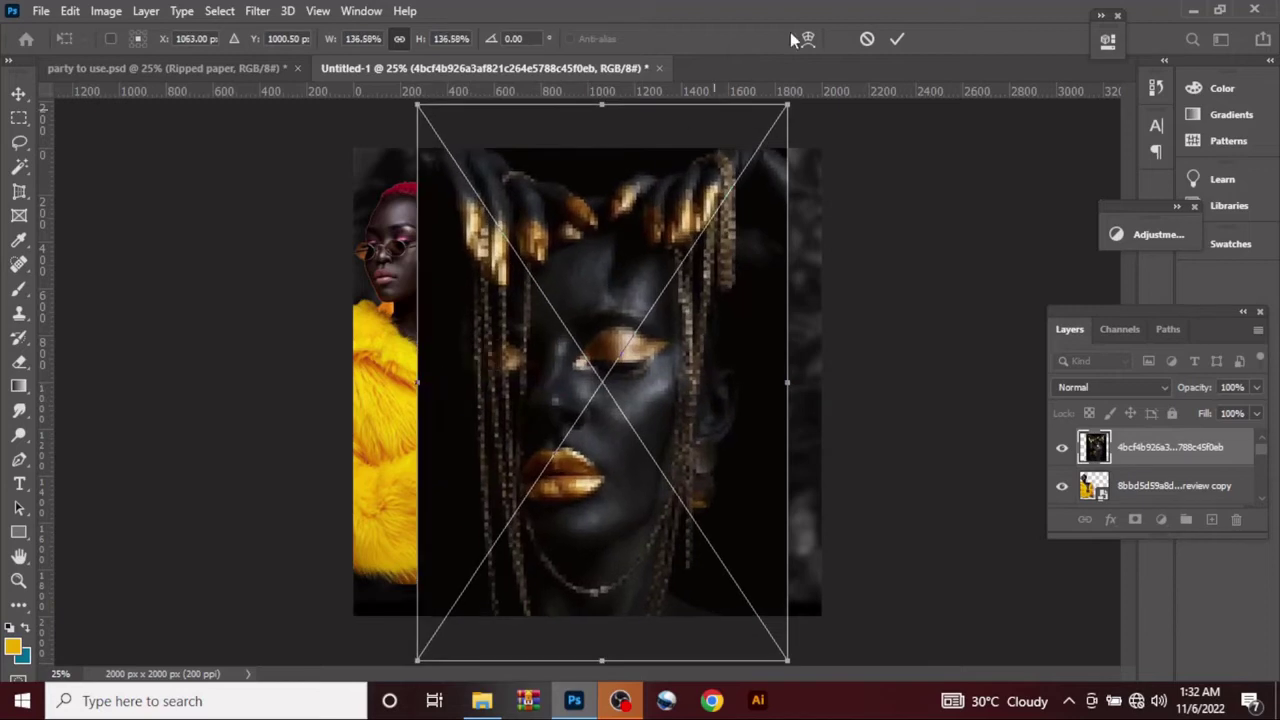
pyautogui.click(897, 37)
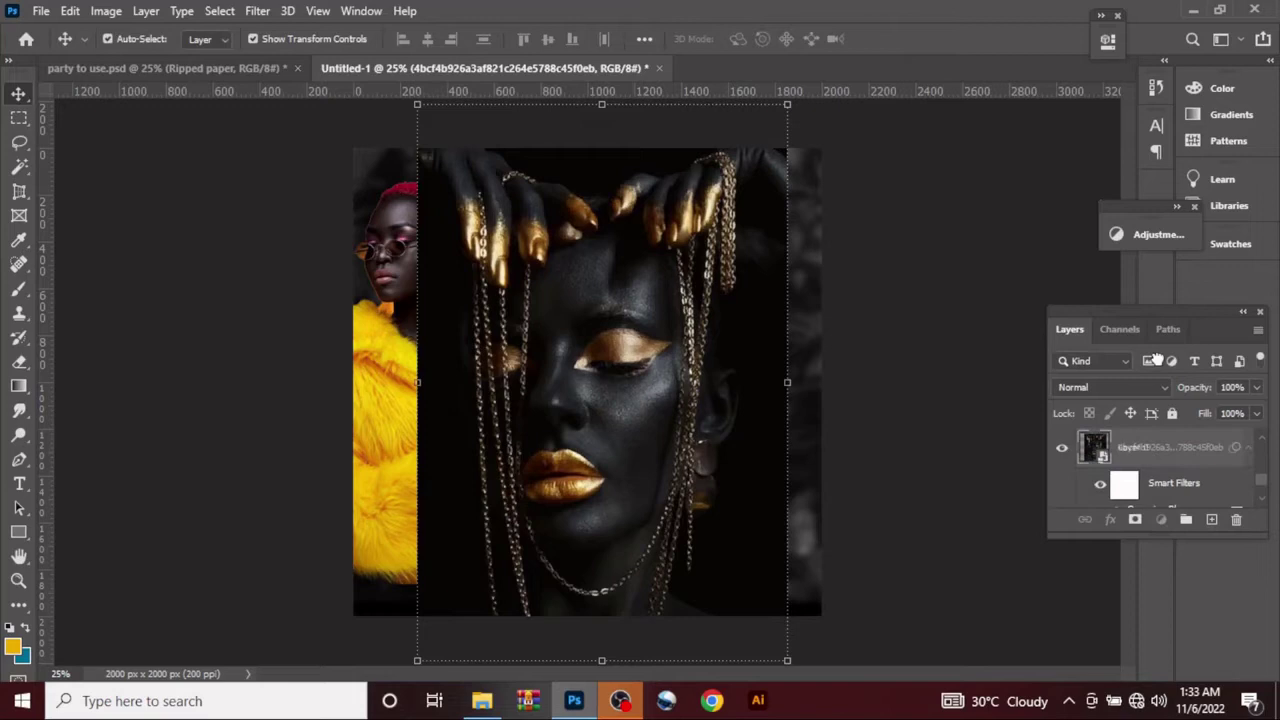
# - Move the face image below the yellow-coat layers, mask it, and raise the shadow above it
pyautogui.moveTo(1165, 447); pyautogui.dragTo(1172, 489)
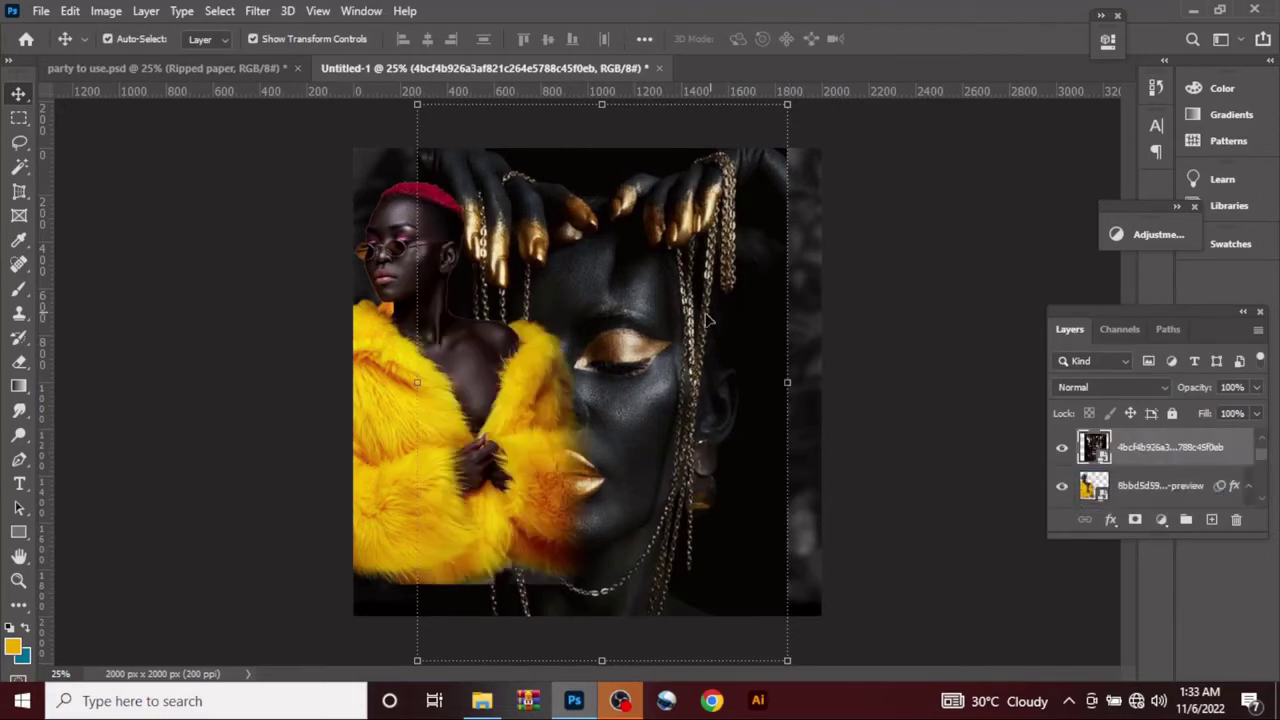
pyautogui.moveTo(1138, 462); pyautogui.dragTo(1145, 512)
pyautogui.click(1138, 518)
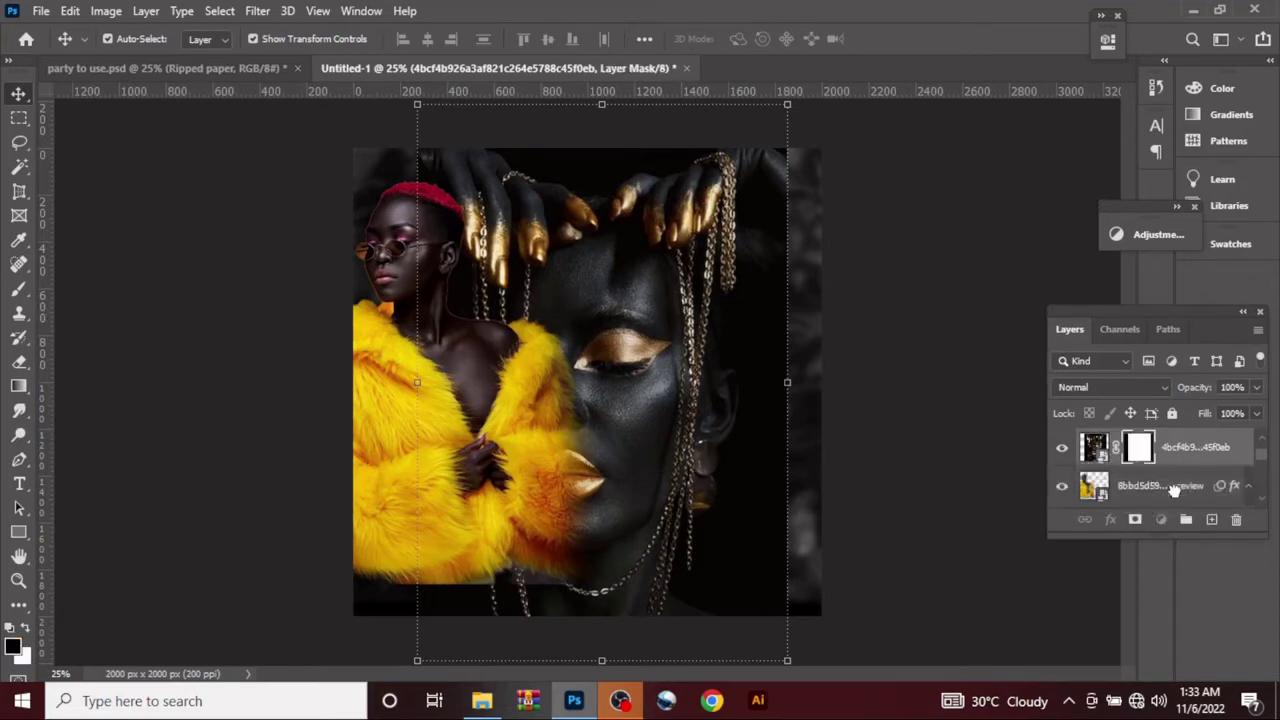
pyautogui.moveTo(1163, 485); pyautogui.dragTo(1162, 414)
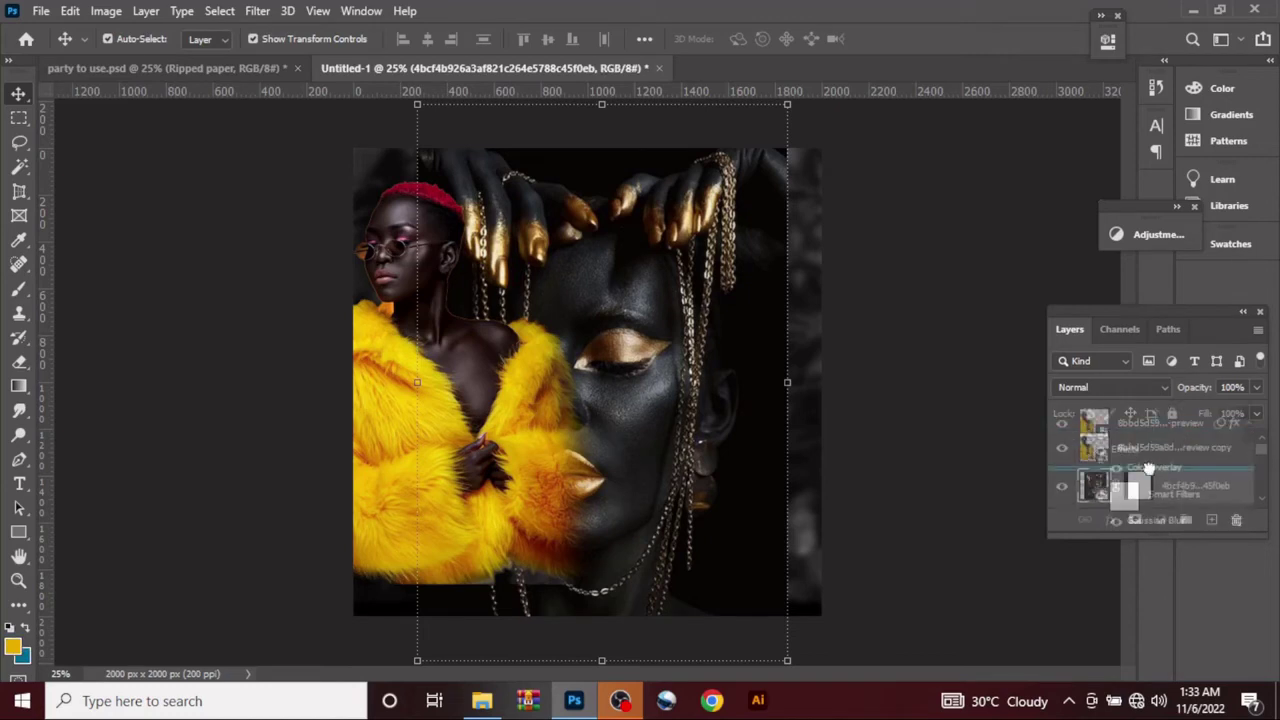
pyautogui.click(1150, 464)
# - Set the face image layer's blend mode to Exclusion
pyautogui.scroll(-2, 1152, 458)
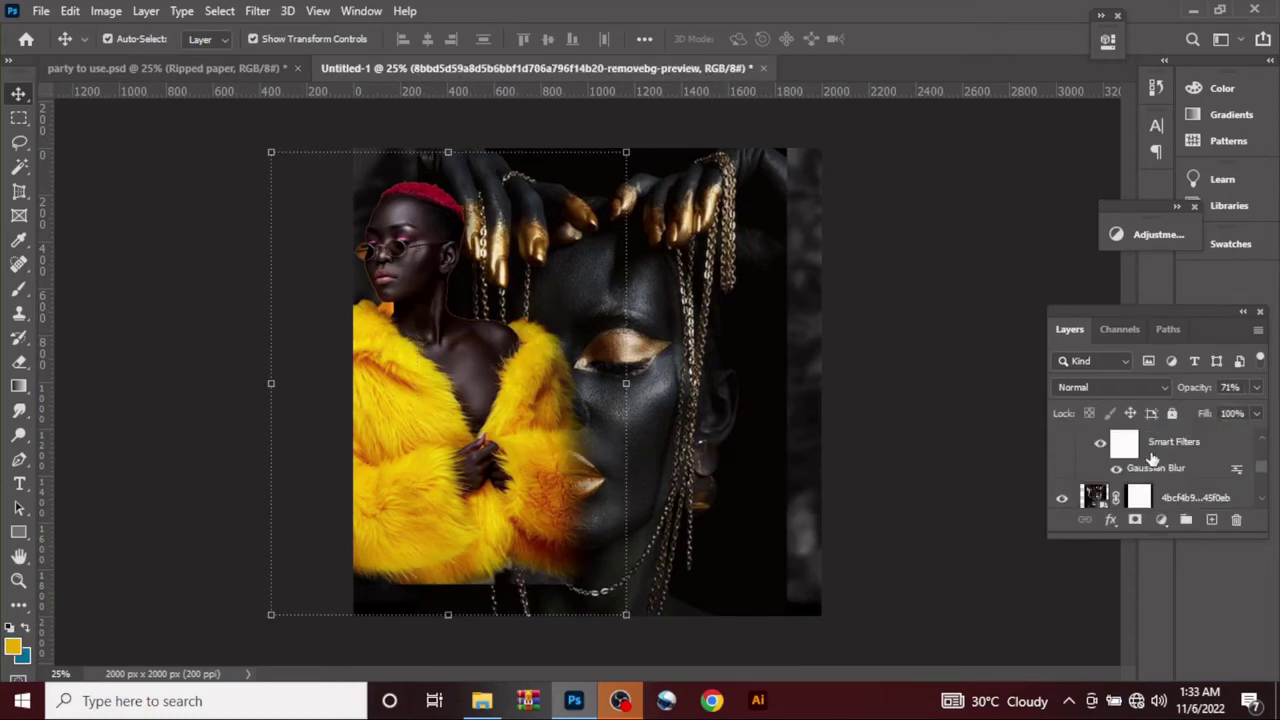
pyautogui.scroll(-1, 1152, 458)
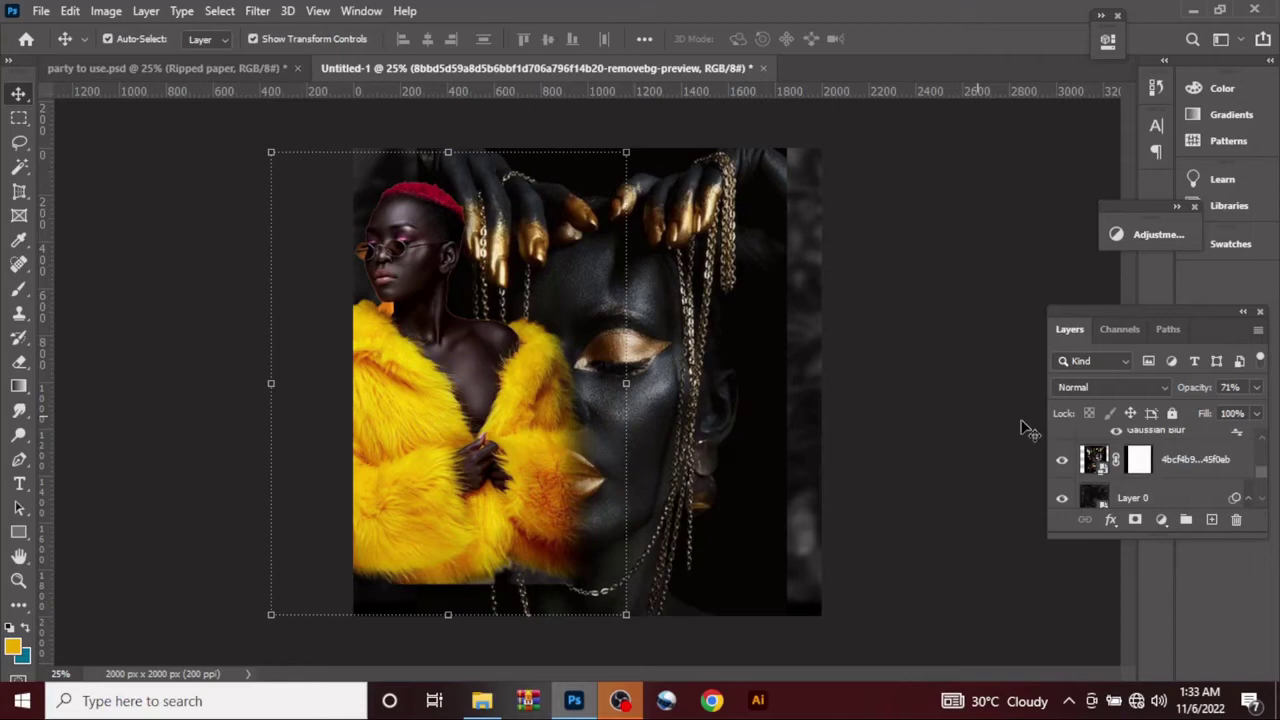
pyautogui.click(1170, 467)
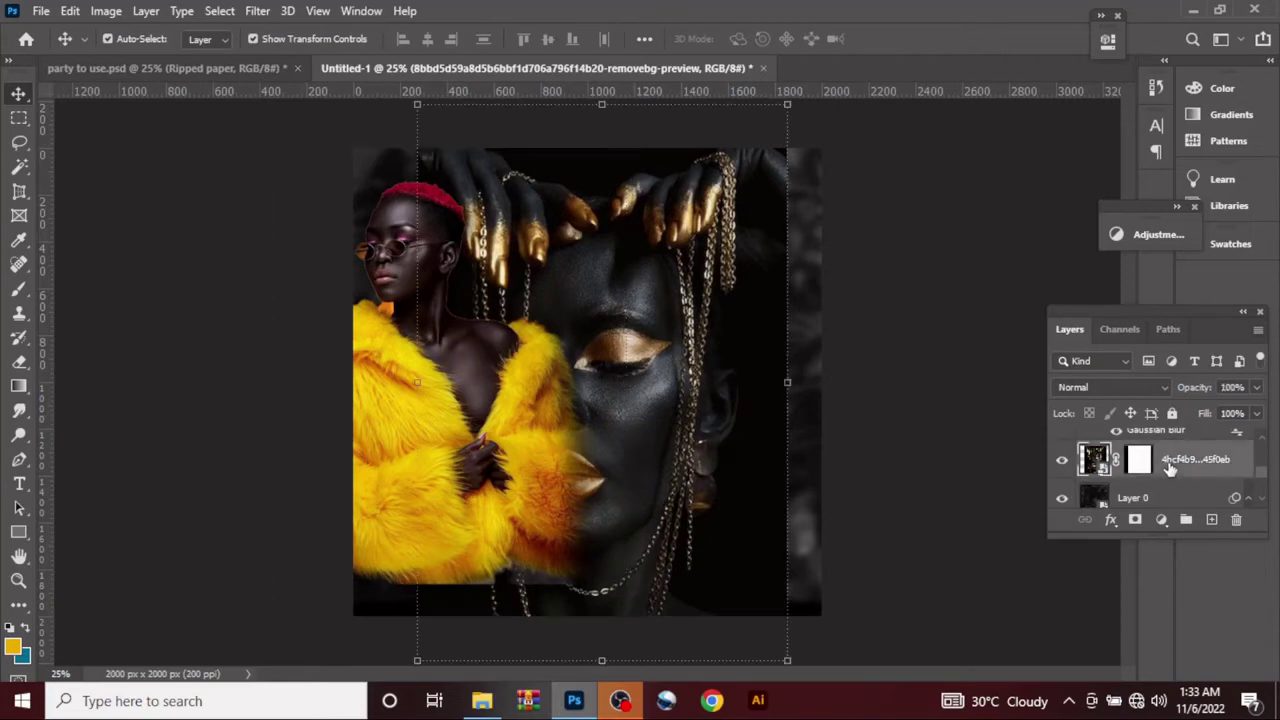
pyautogui.click(1099, 386)
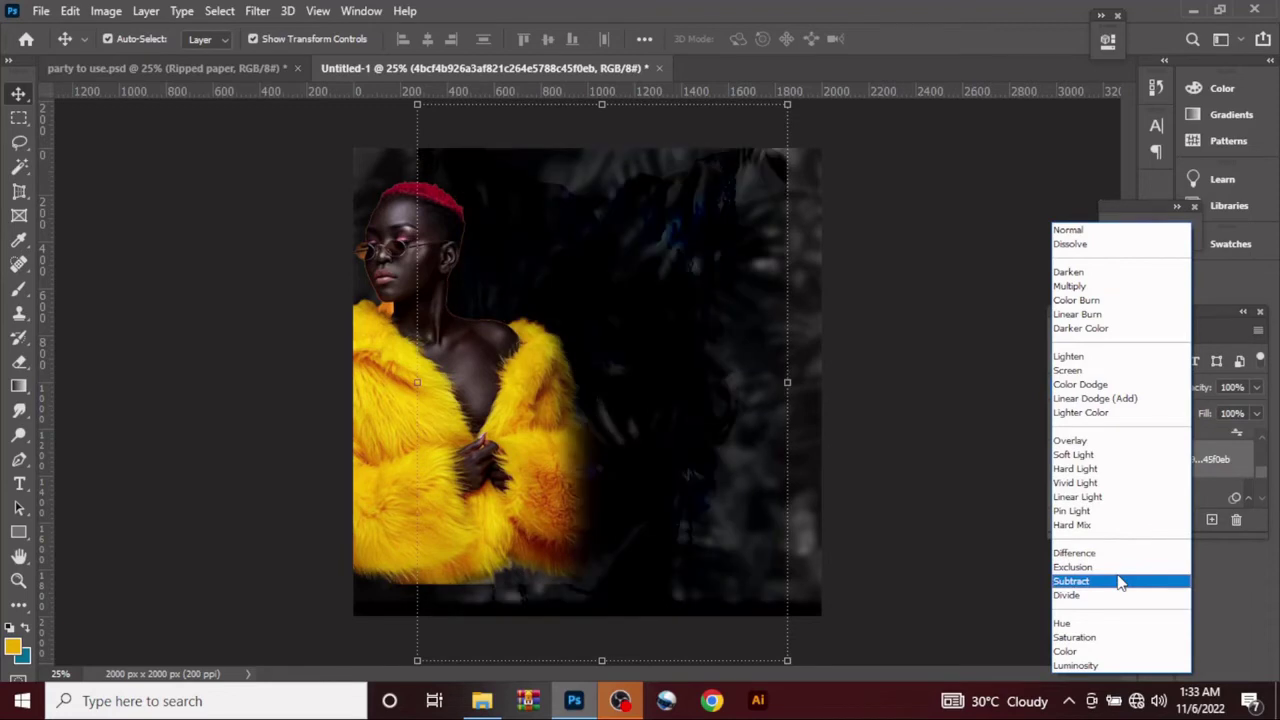
pyautogui.click(1117, 577)
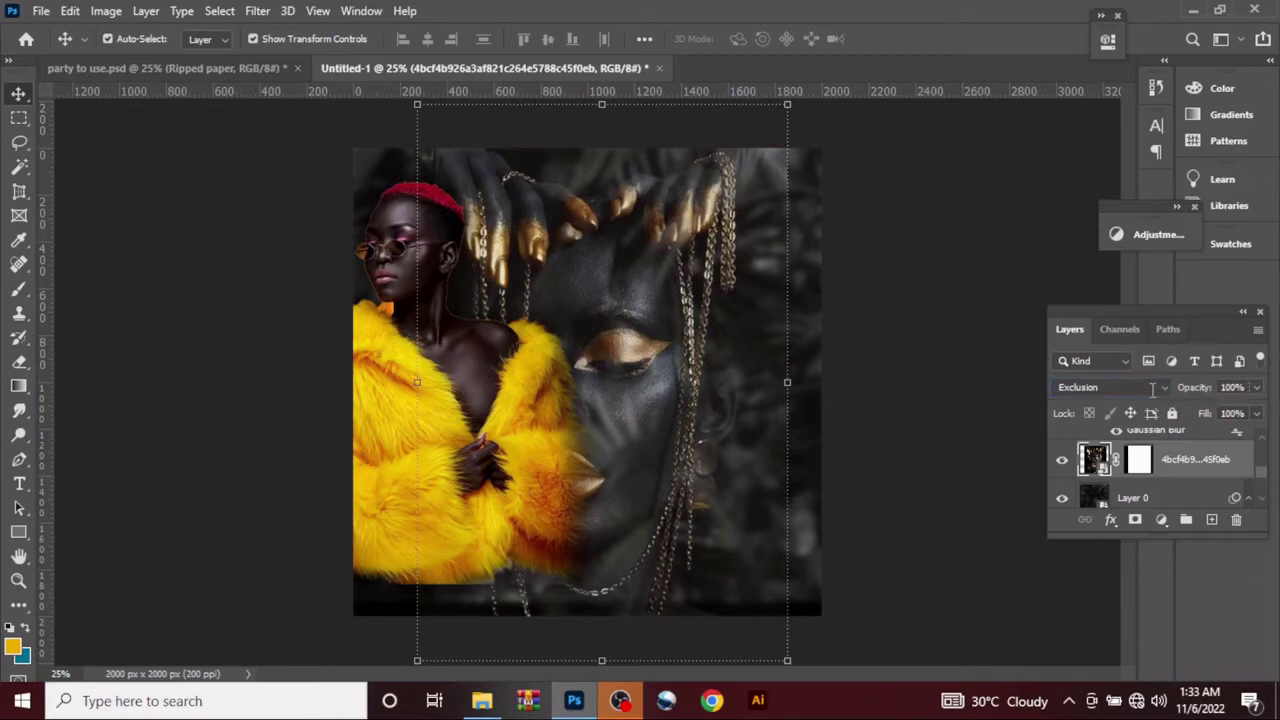
# - Lower the face layer to 22% opacity and 63% fill
pyautogui.click(1232, 387)
pyautogui.write('22')
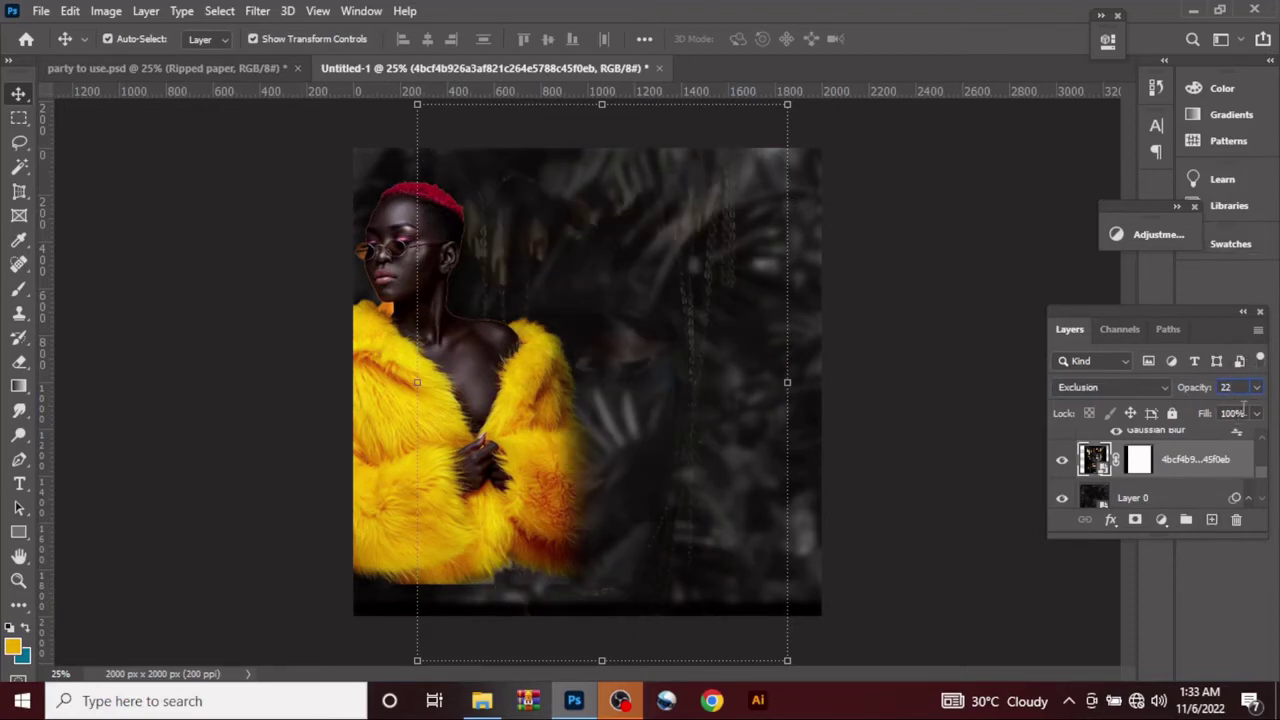
pyautogui.click(1254, 421)
pyautogui.click(1230, 414)
pyautogui.write('63')
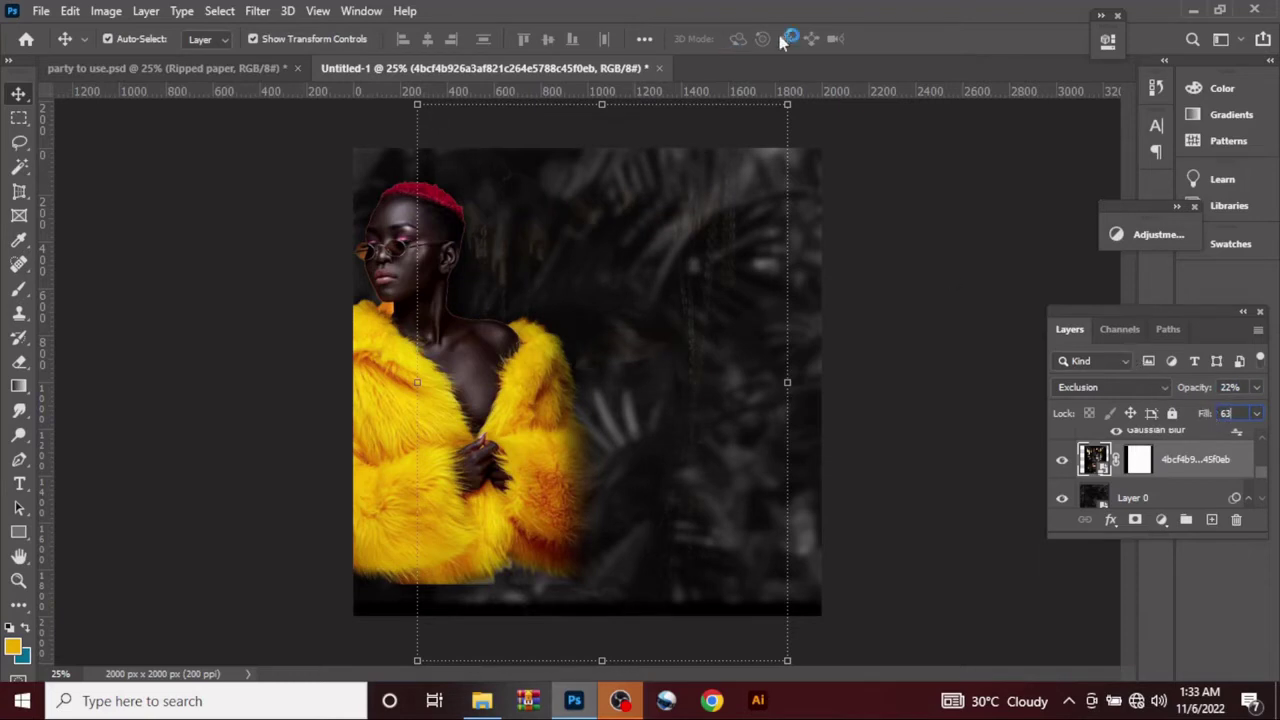
pyautogui.click(18, 93)
pyautogui.click(230, 252)
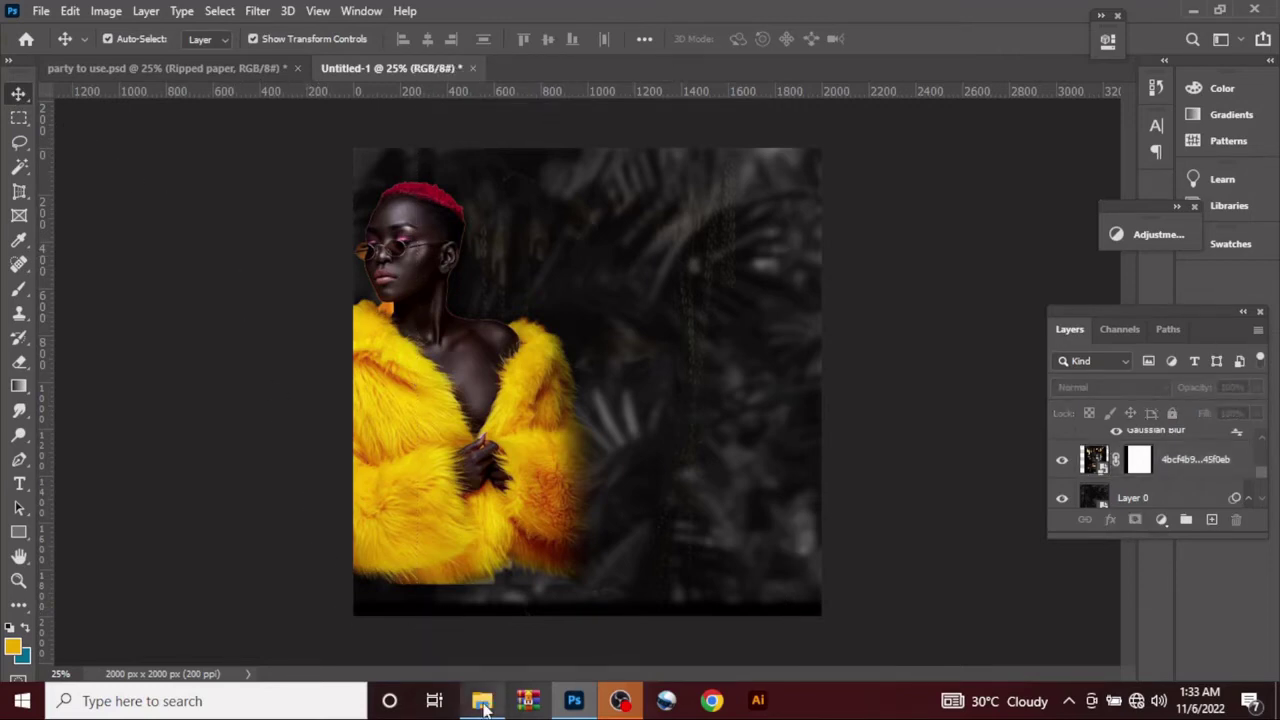
# - Place the Ripped paper image from the gold party folder along the flyer's bottom edge and commit it
pyautogui.moveTo(482, 703)
pyautogui.click(514, 634)
pyautogui.click(416, 345)
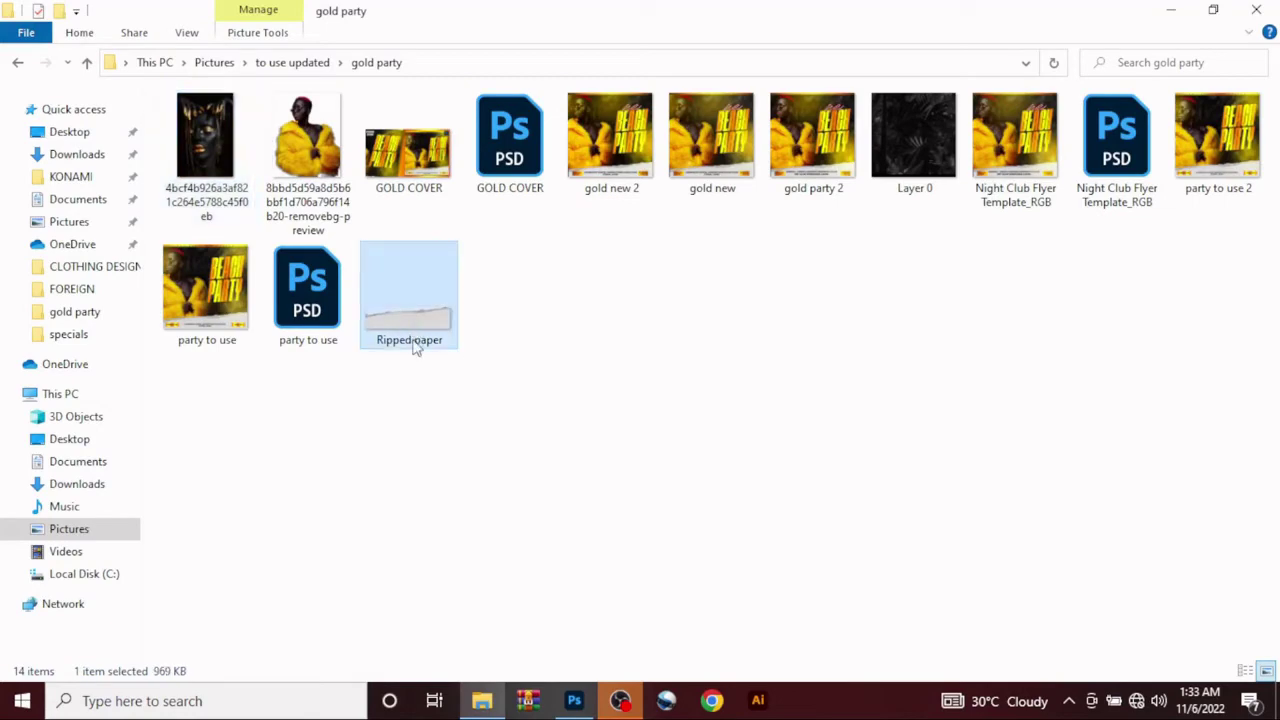
pyautogui.moveTo(416, 345); pyautogui.dragTo(595, 536)
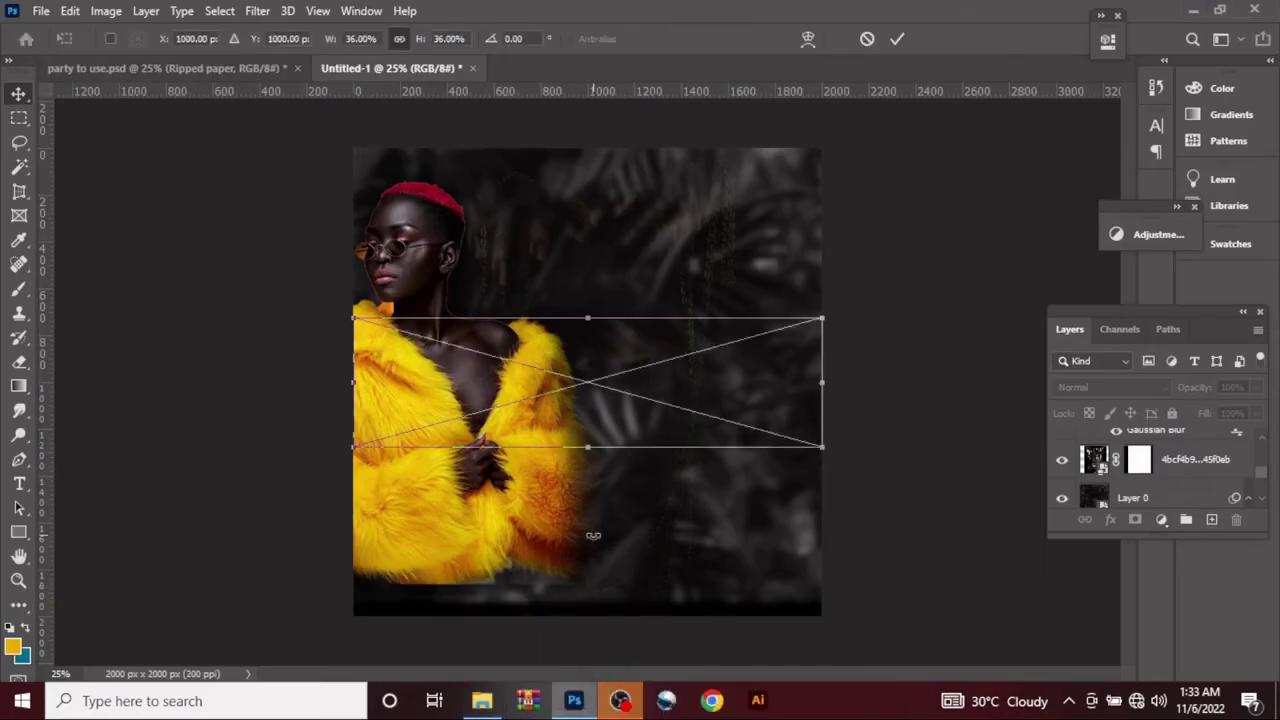
pyautogui.moveTo(631, 477); pyautogui.dragTo(631, 611)
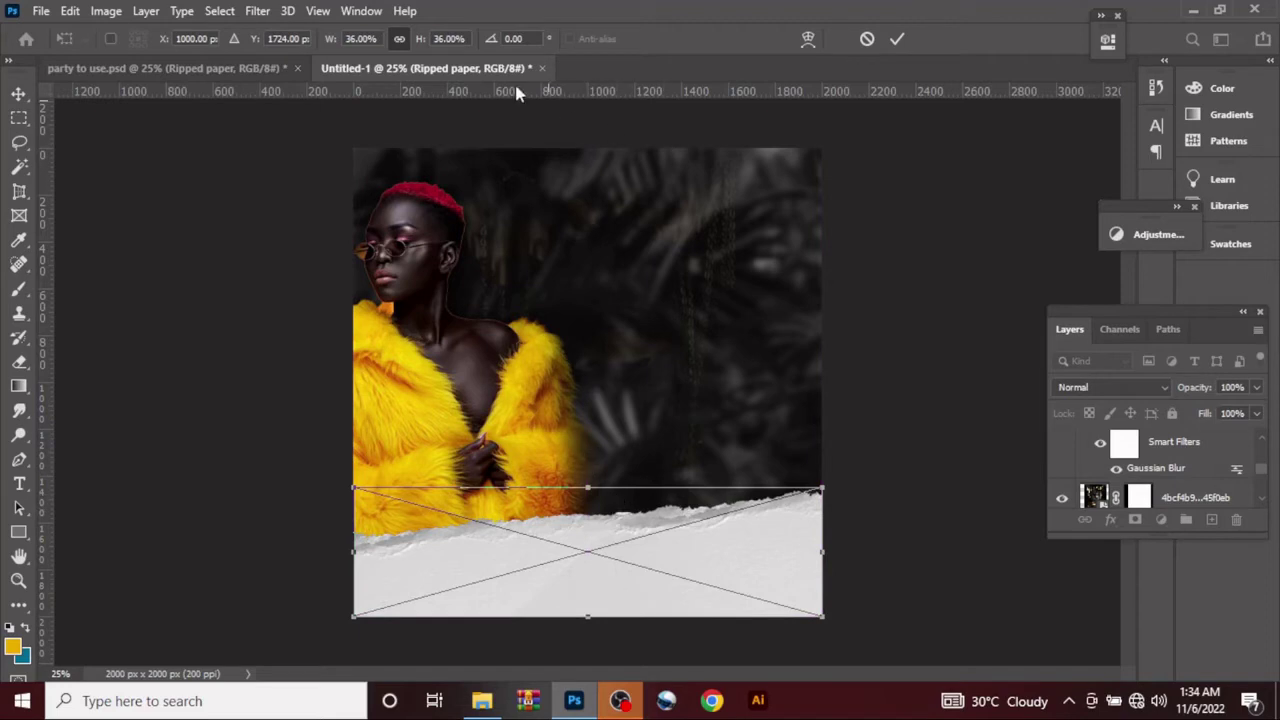
pyautogui.click(897, 39)
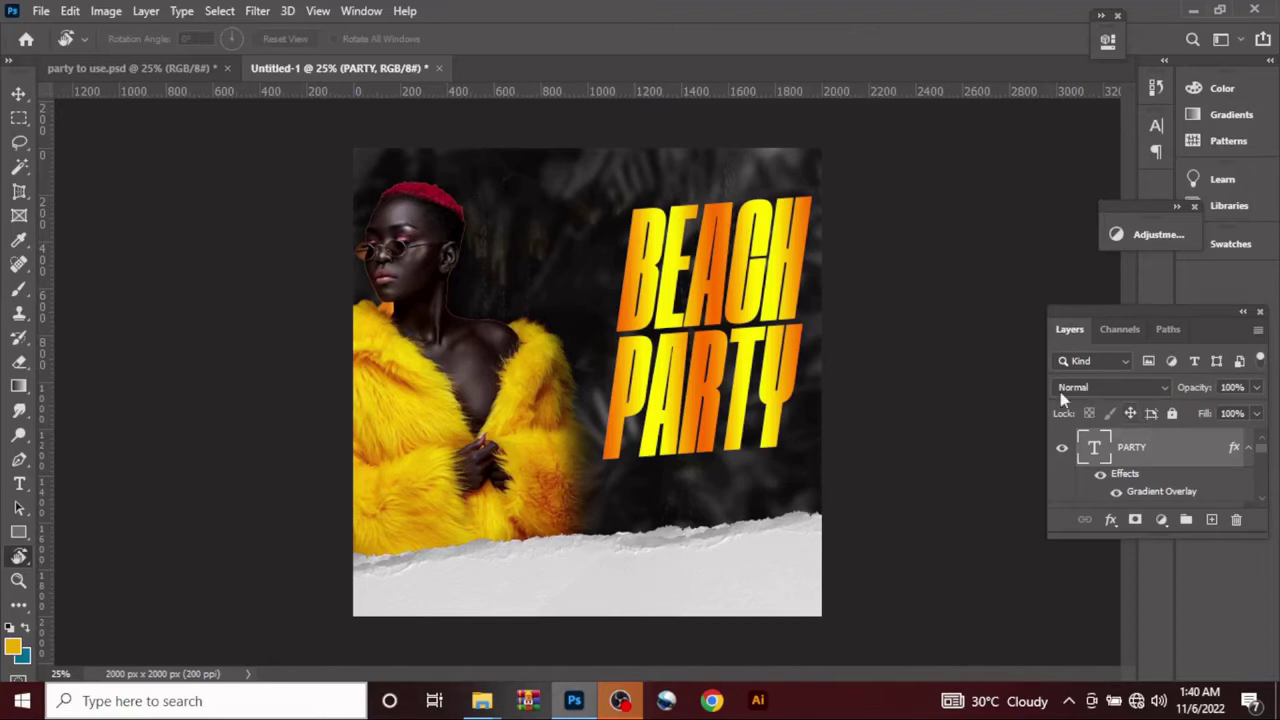
# - Skew the PARTY text slightly so it tilts about -3.2° to match BEACH above
pyautogui.doubleClick(1095, 450)
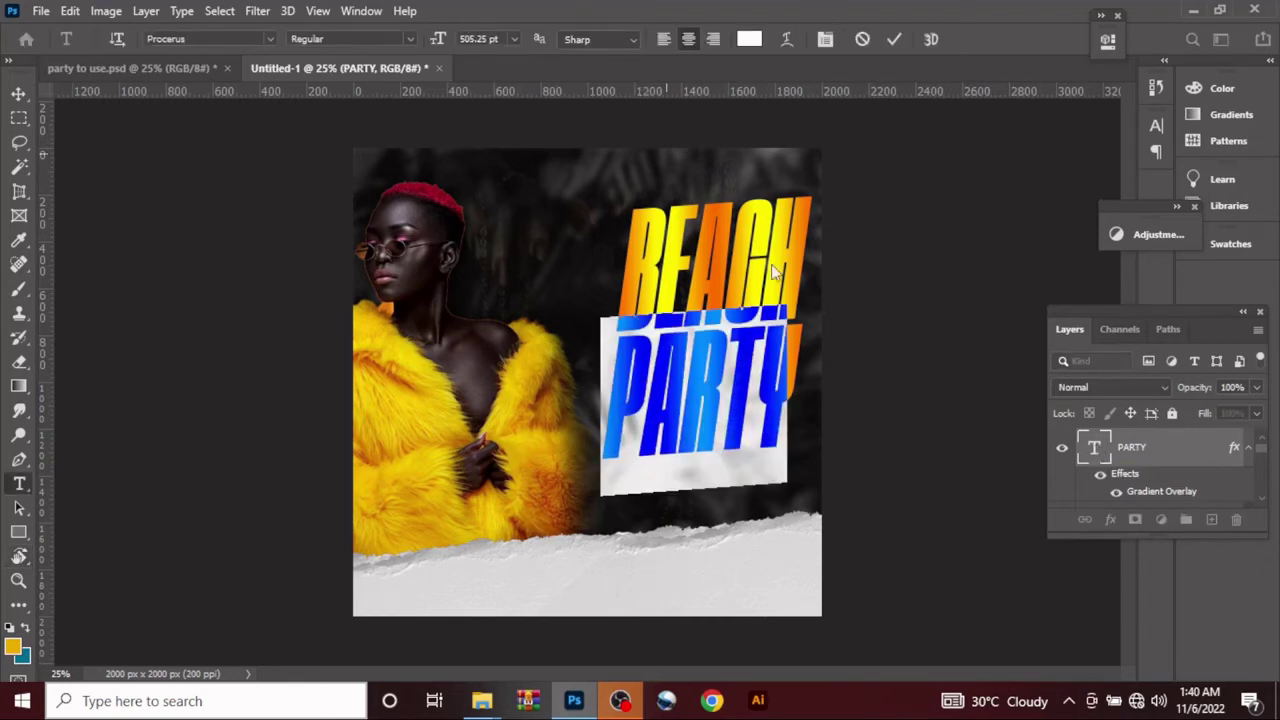
pyautogui.click(893, 40)
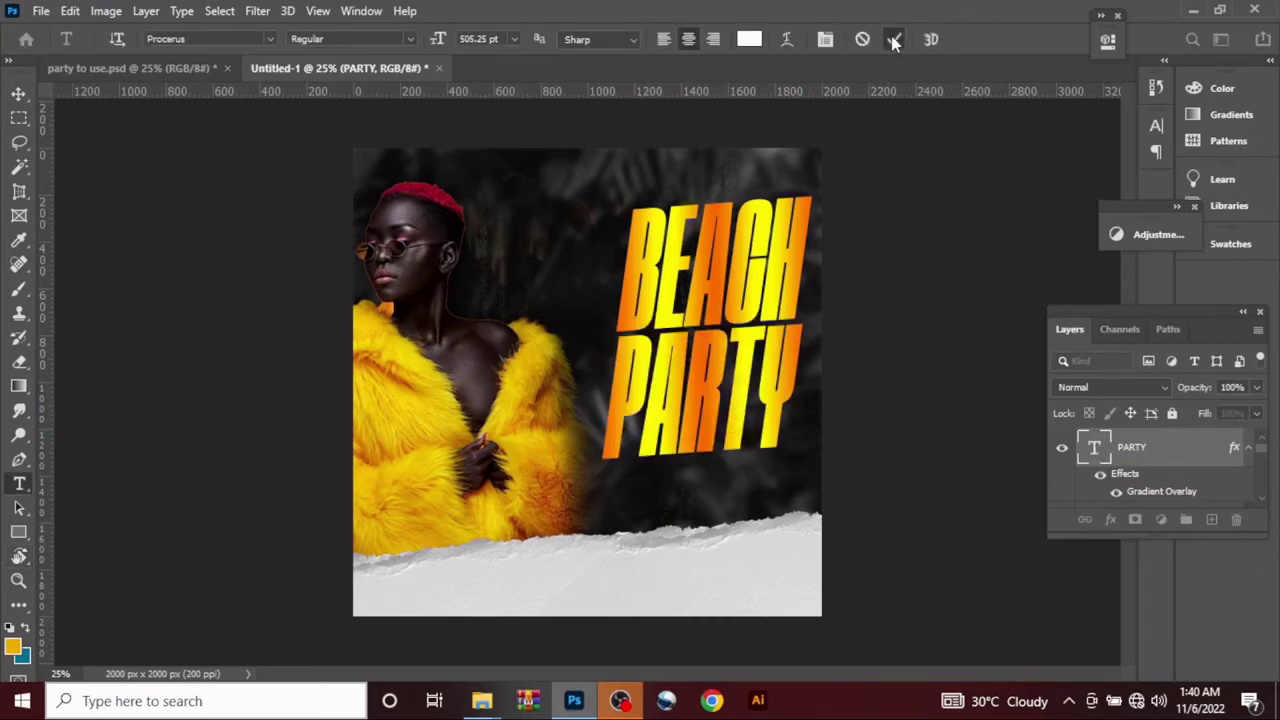
pyautogui.press('r')
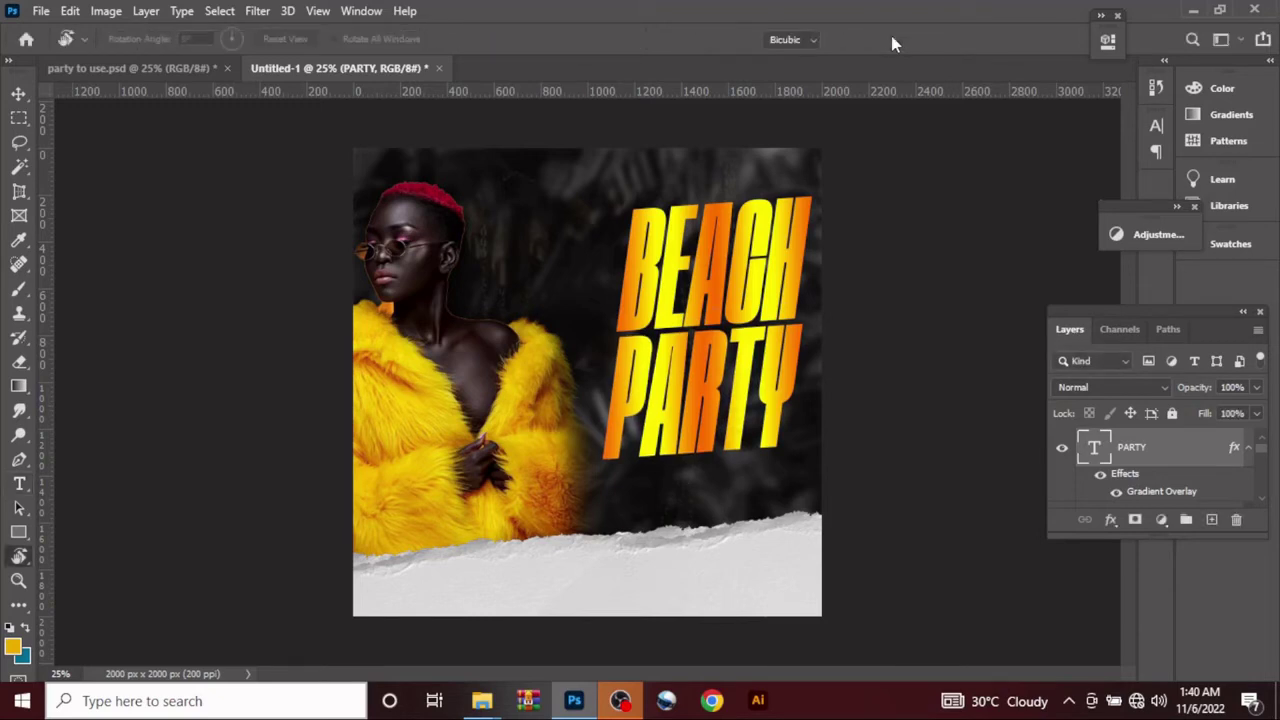
pyautogui.hotkey('ctrl', 't')
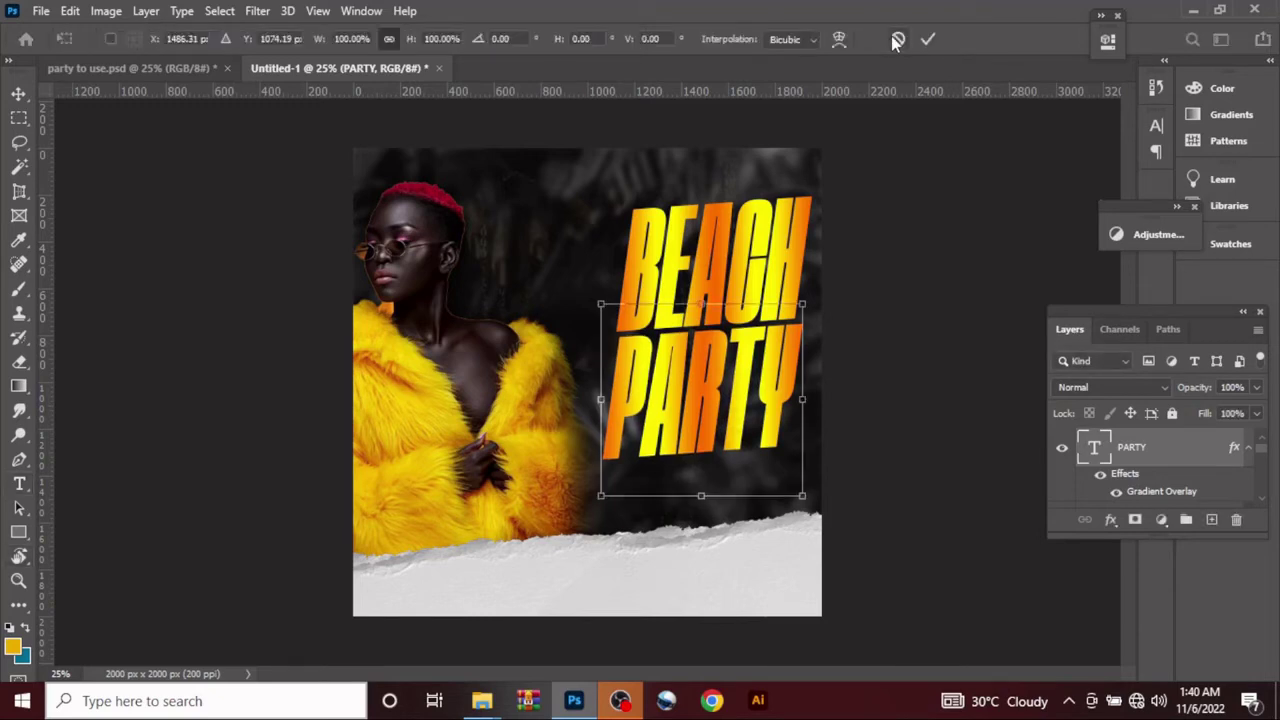
pyautogui.rightClick(708, 378)
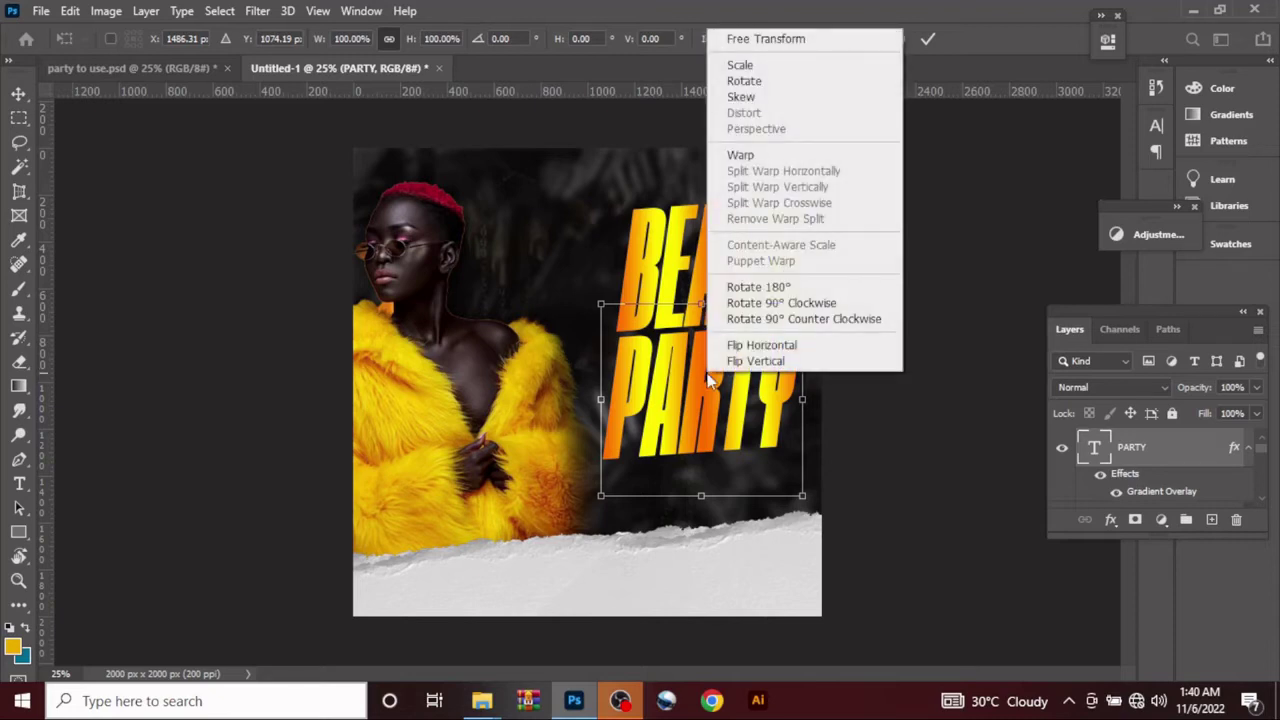
pyautogui.click(766, 97)
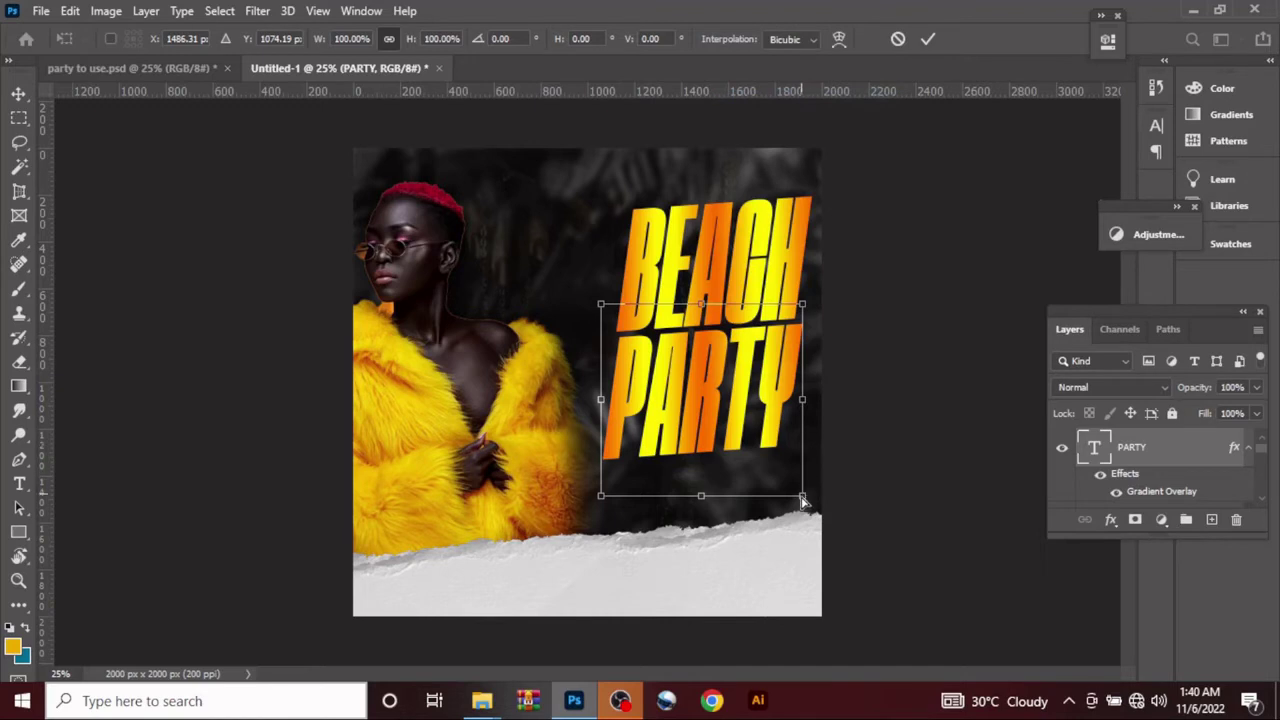
pyautogui.moveTo(802, 497)
pyautogui.mouseDown()
pyautogui.moveTo(840, 494)
pyautogui.moveTo(749, 505)
pyautogui.moveTo(807, 490)
pyautogui.mouseUp()
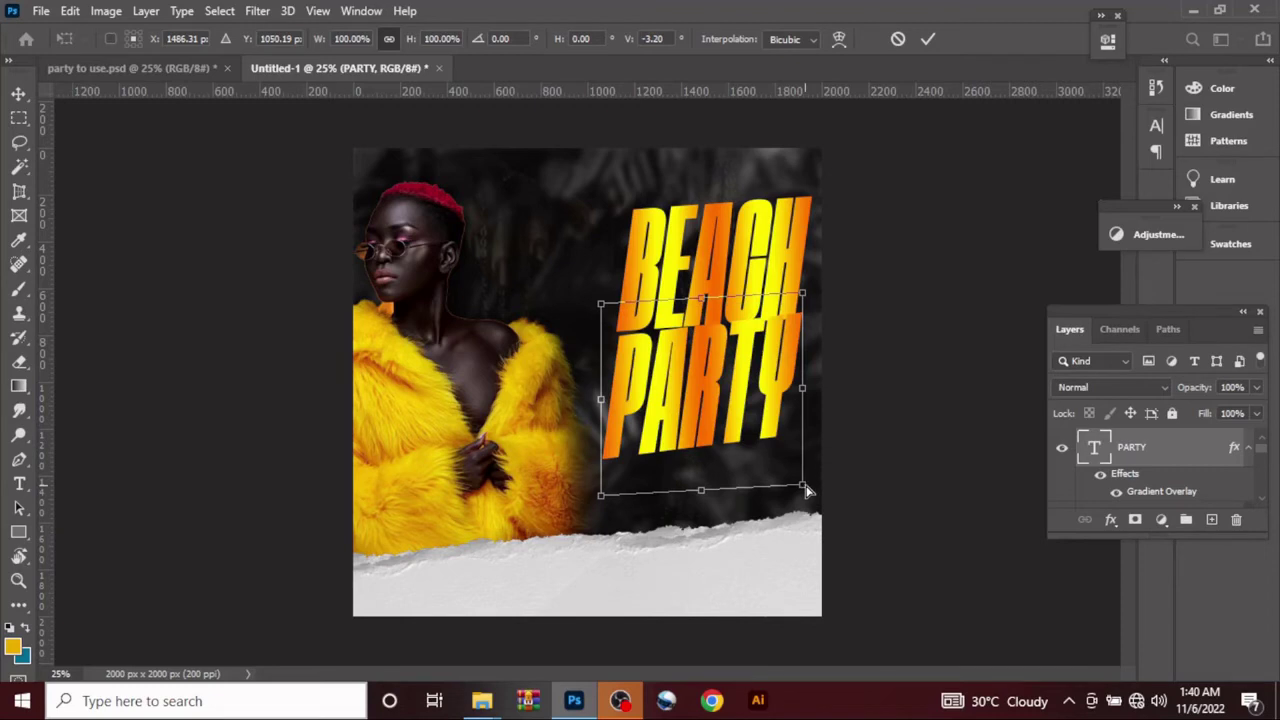
pyautogui.click(927, 42)
pyautogui.press('r')
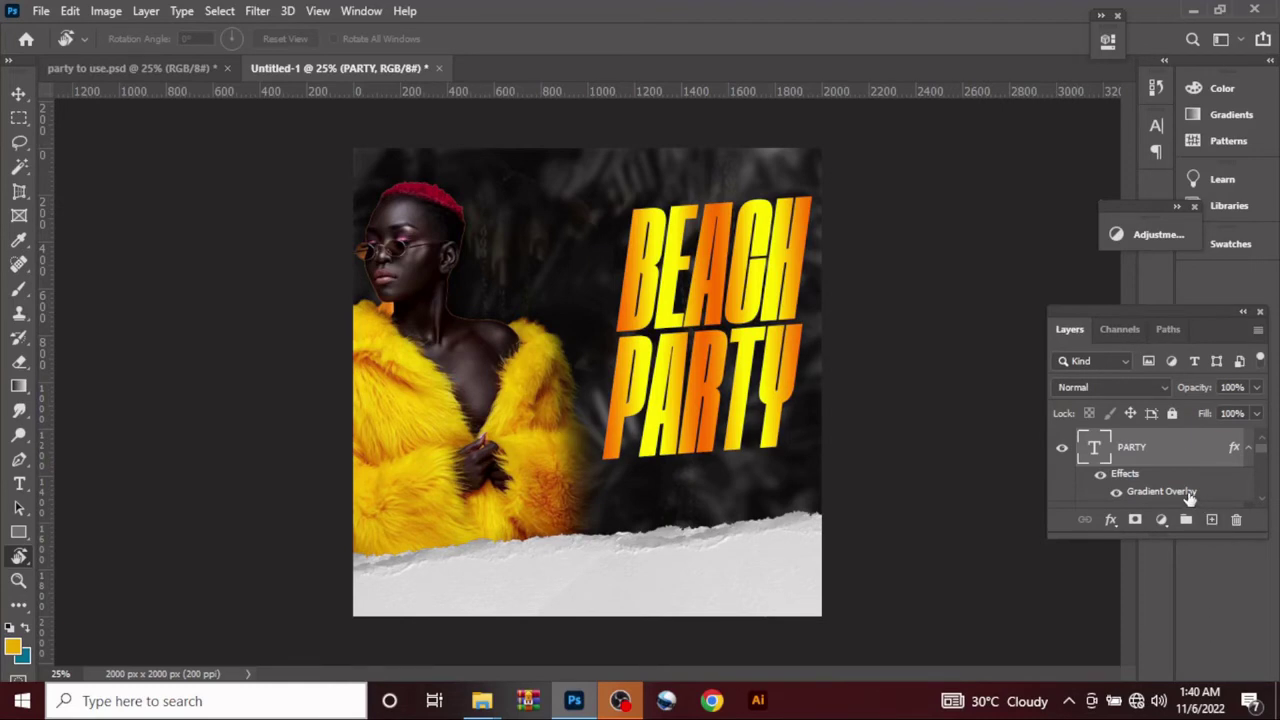
# - In PARTY's Gradient Overlay editor, set the left colour stop to orange ff6e02
pyautogui.doubleClick(1160, 491)
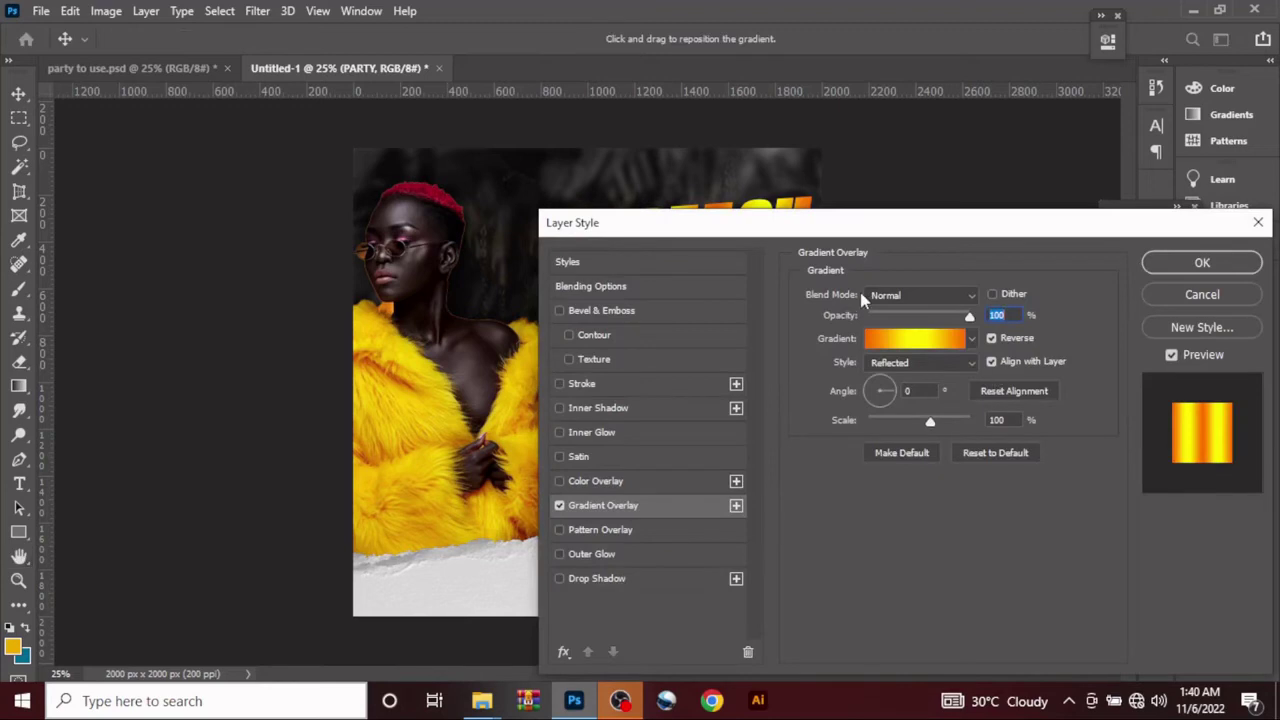
pyautogui.click(936, 341)
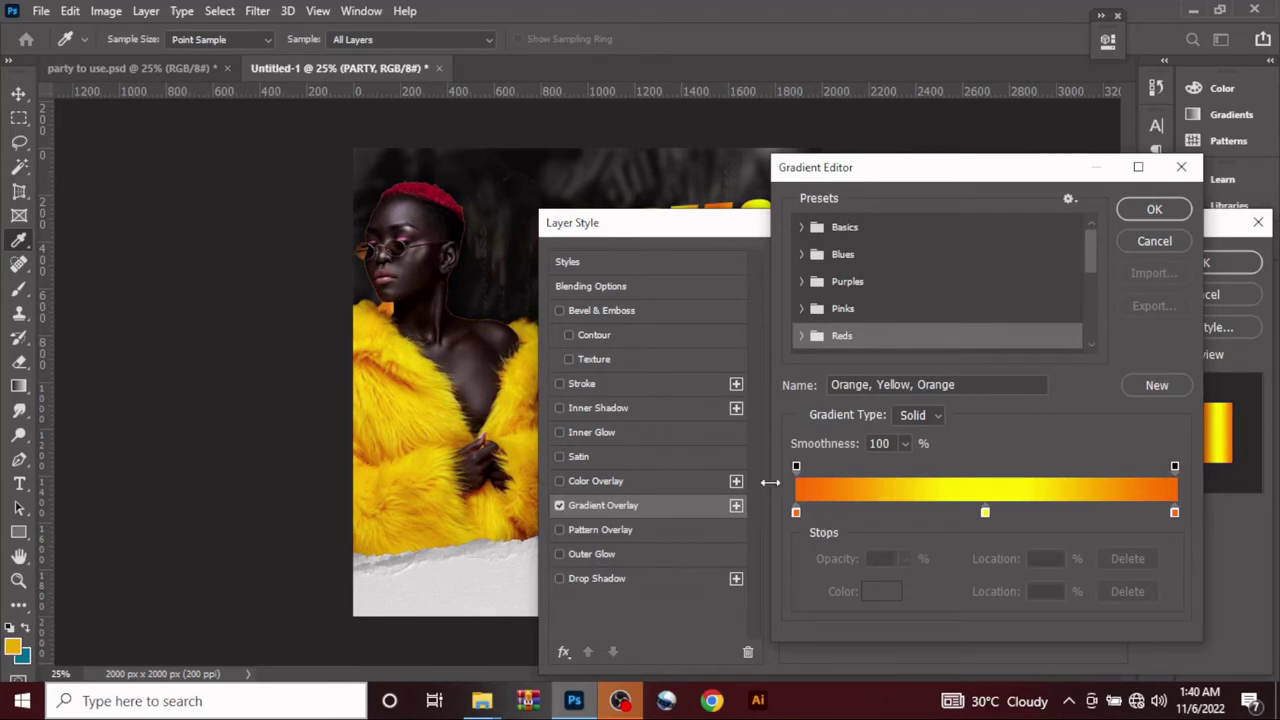
pyautogui.click(796, 513)
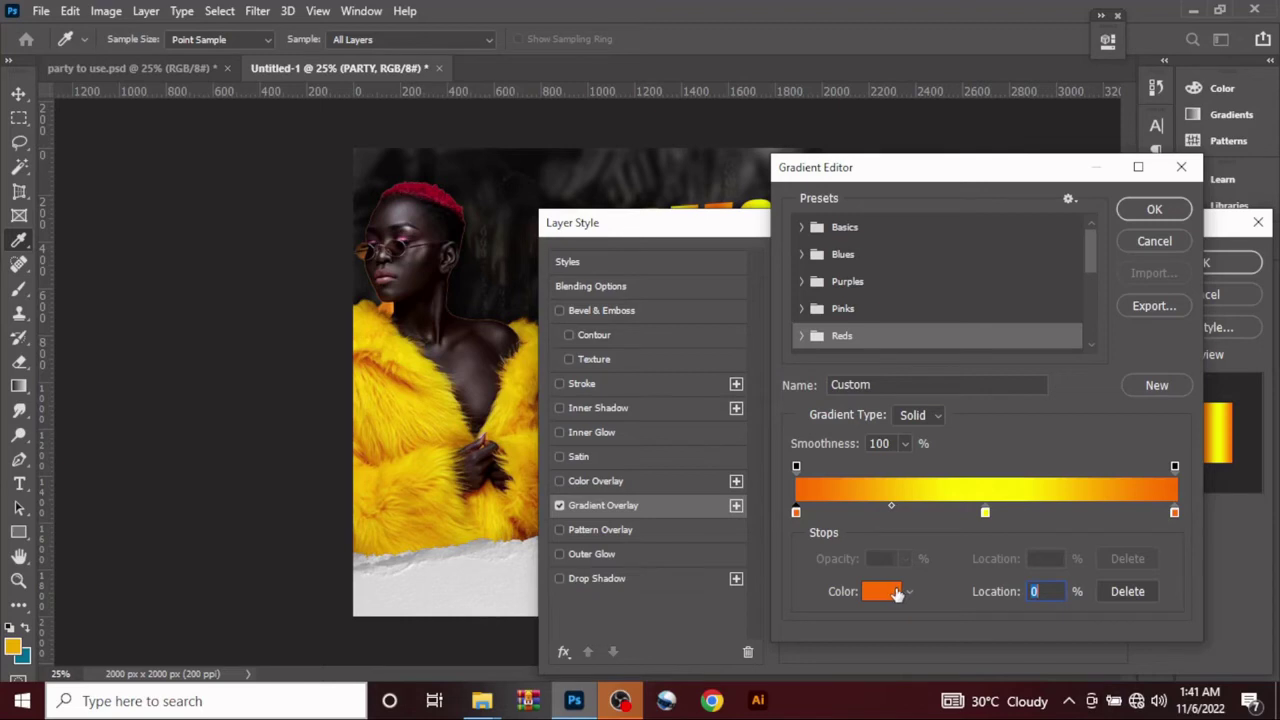
pyautogui.click(883, 591)
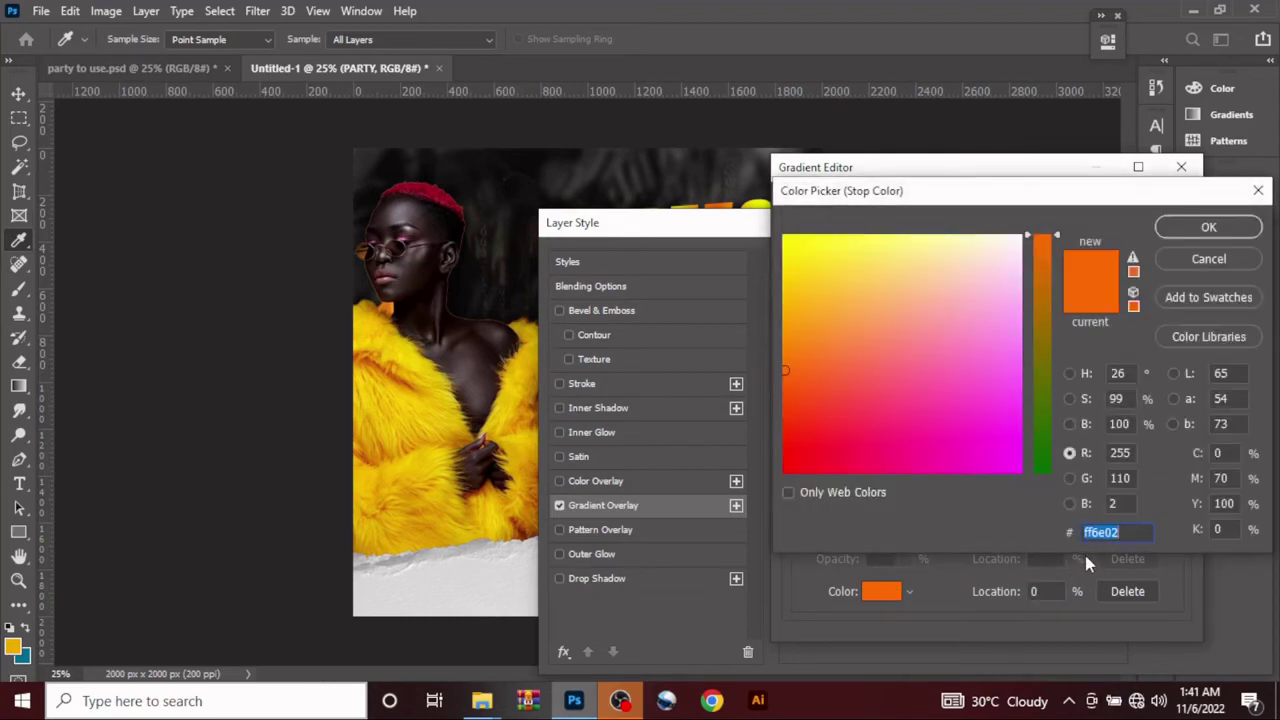
pyautogui.click(1206, 227)
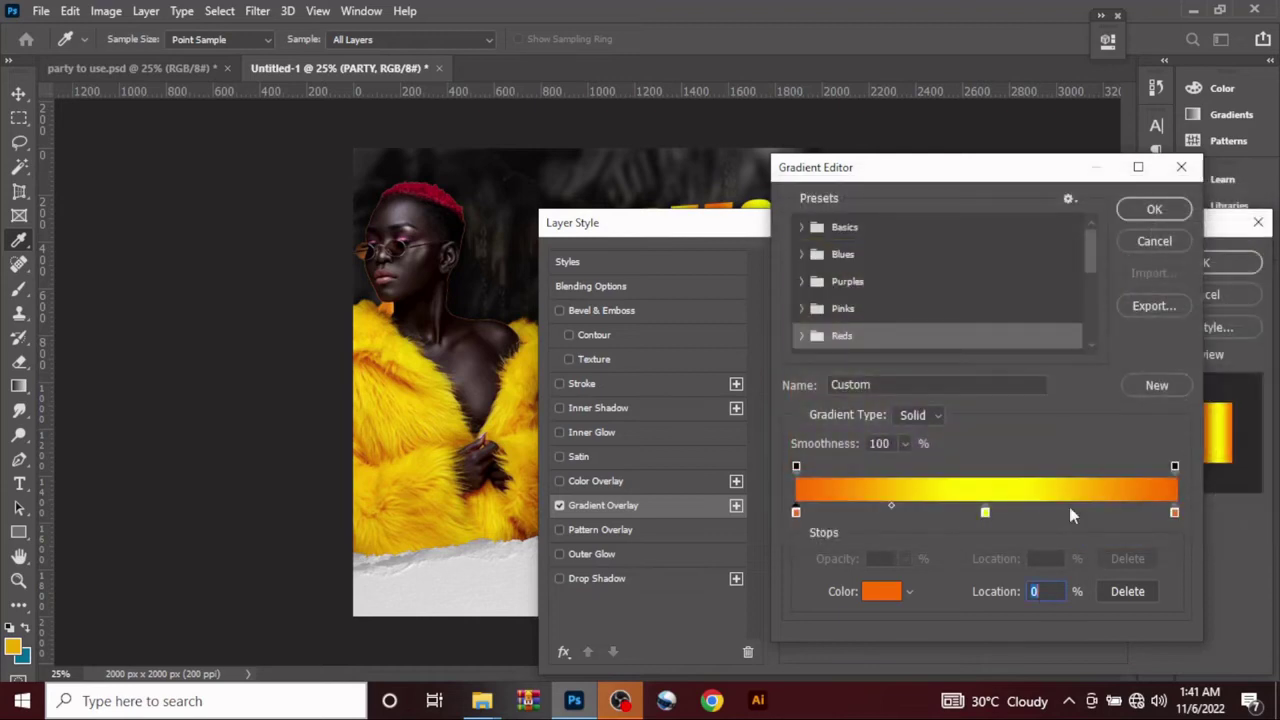
# - Set the middle stop to yellow ffff00 and the right stop to orange ff6d00, then apply
pyautogui.click(985, 512)
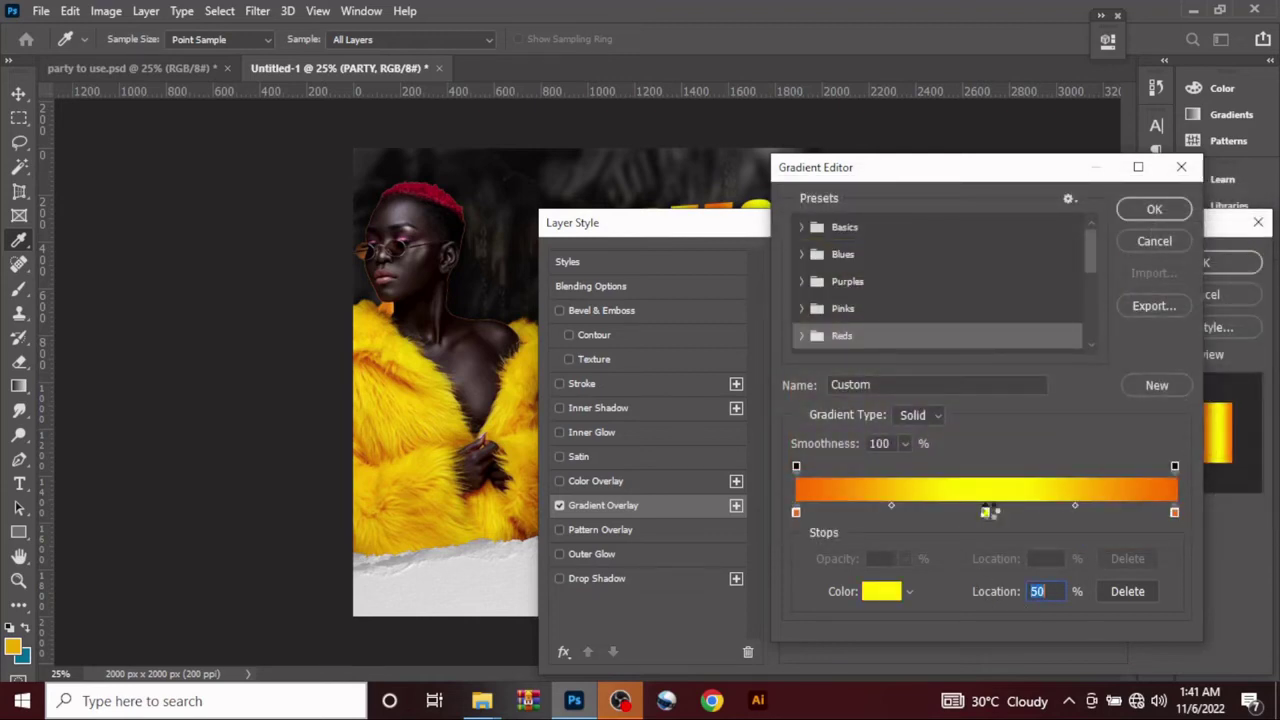
pyautogui.doubleClick(990, 515)
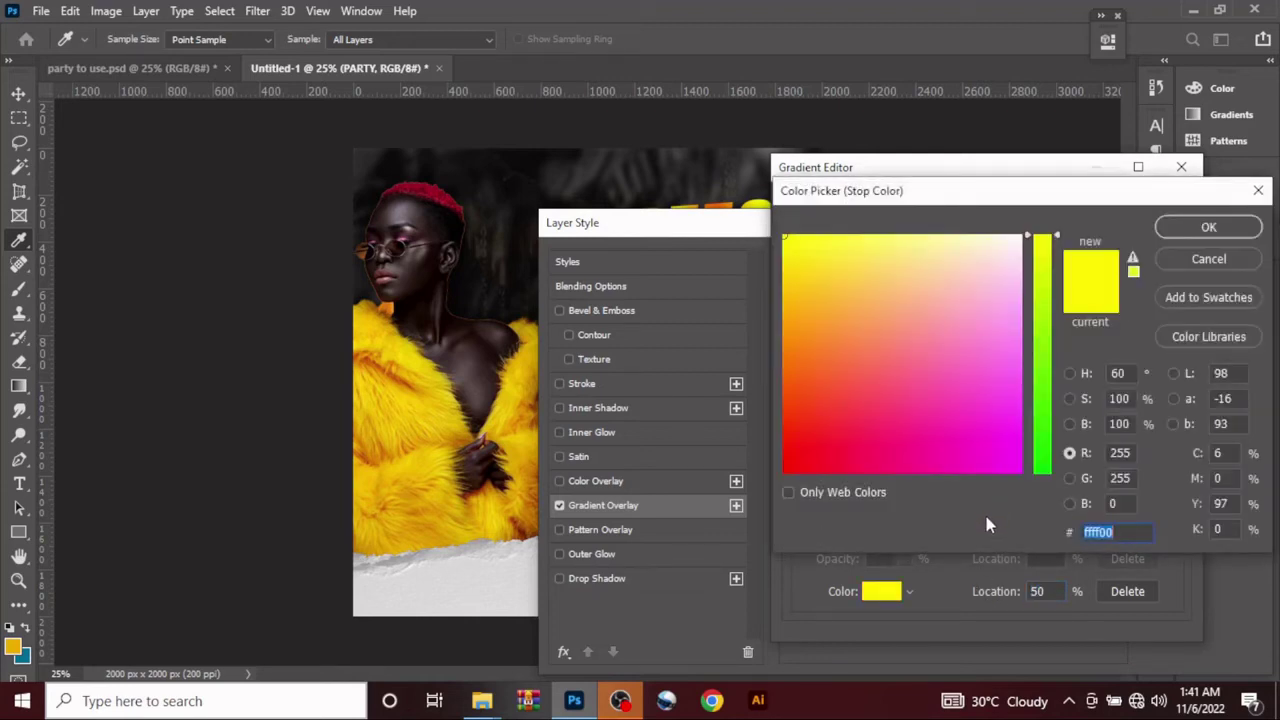
pyautogui.click(1190, 226)
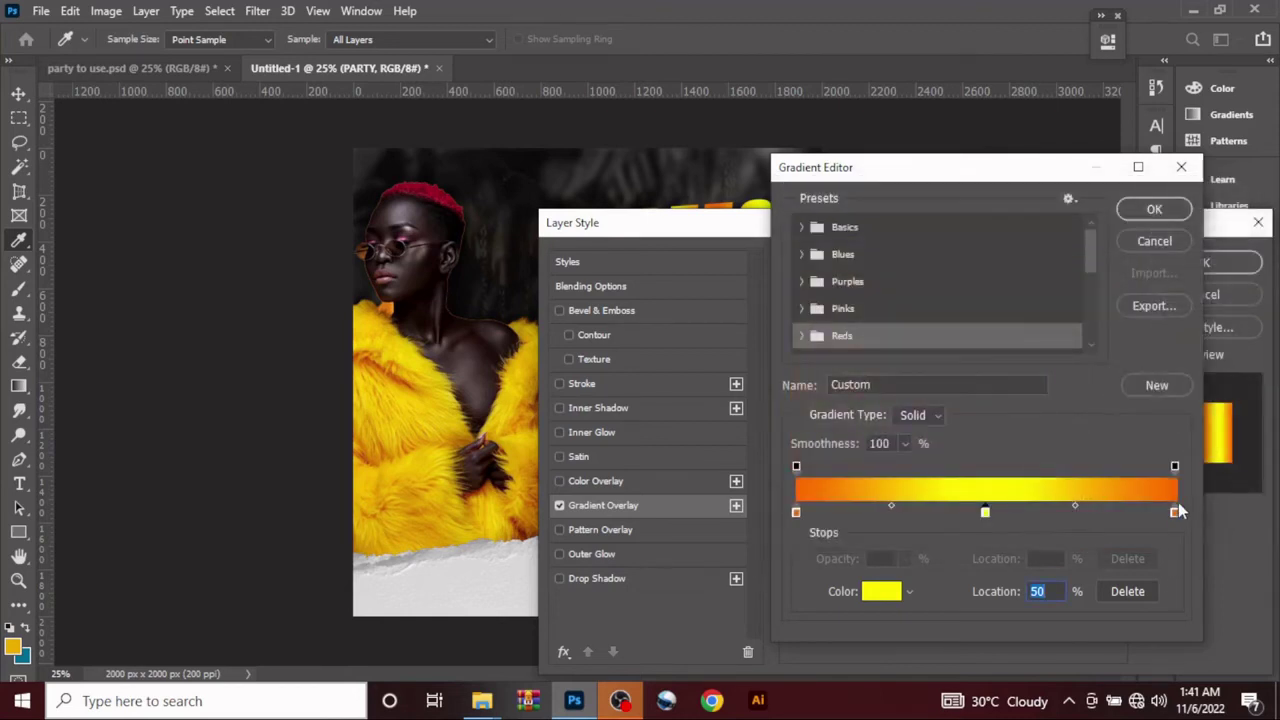
pyautogui.click(1175, 512)
pyautogui.doubleClick(1175, 509)
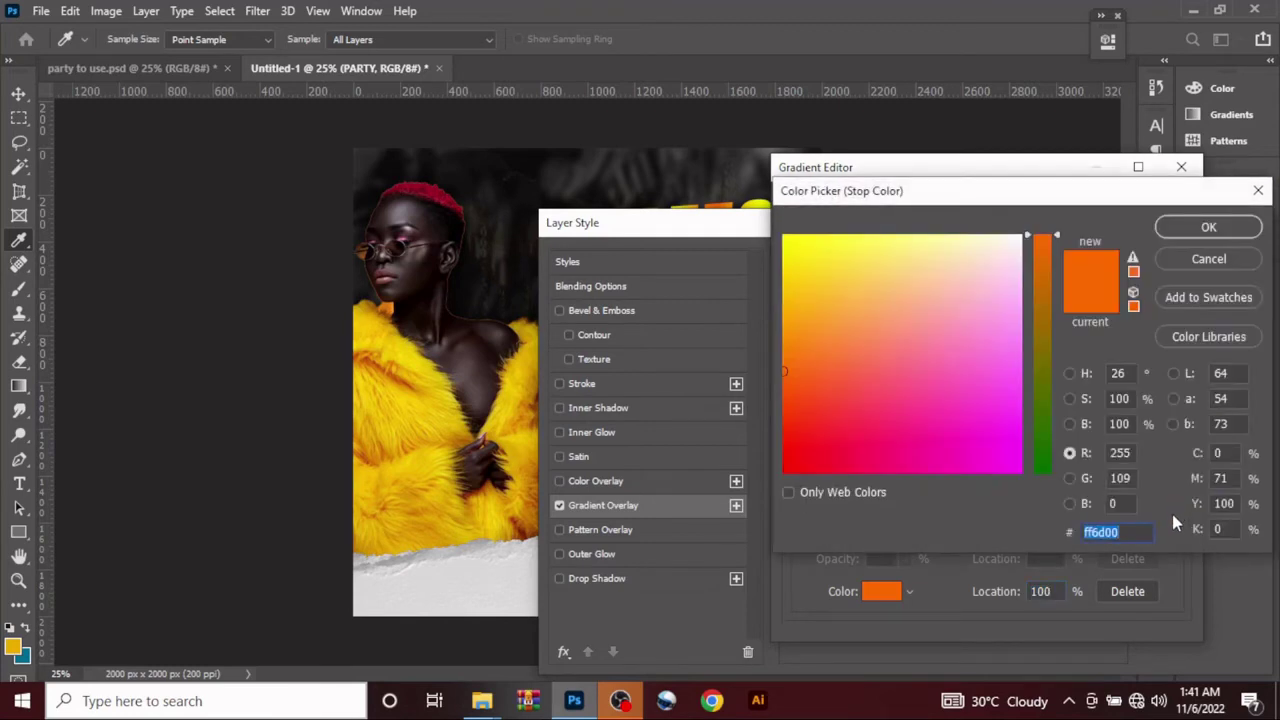
pyautogui.click(1192, 229)
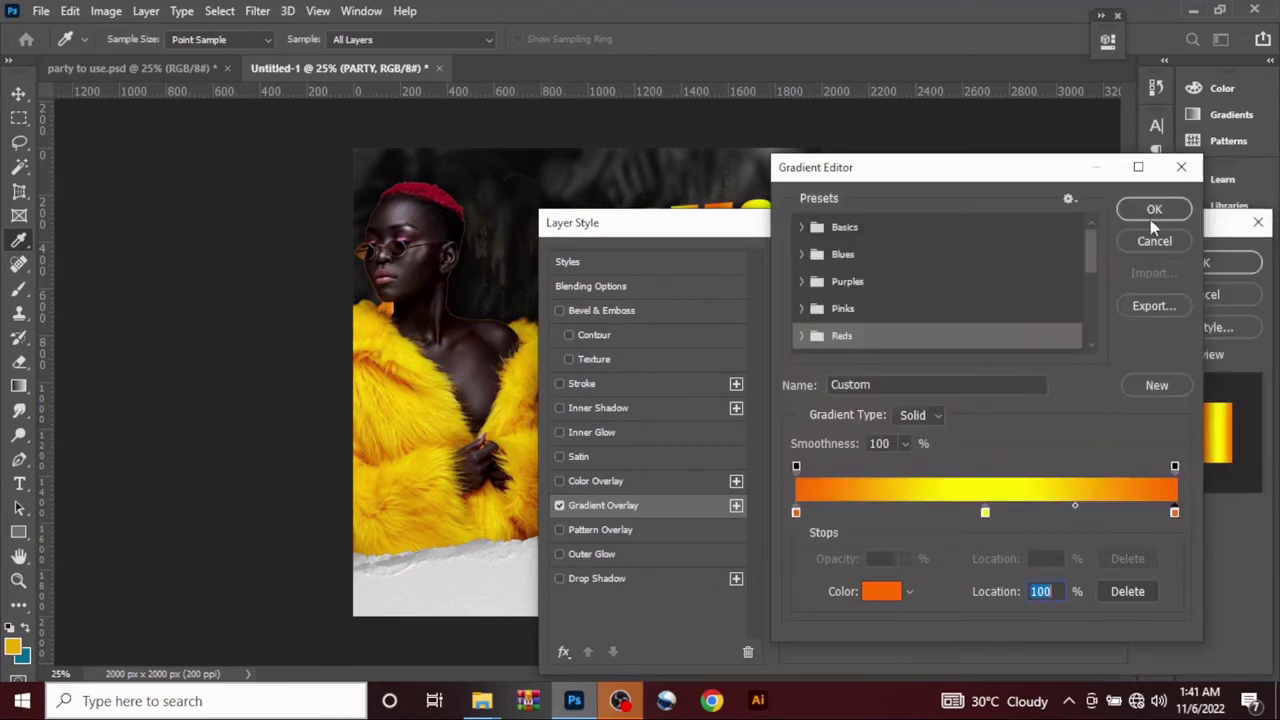
pyautogui.click(1154, 210)
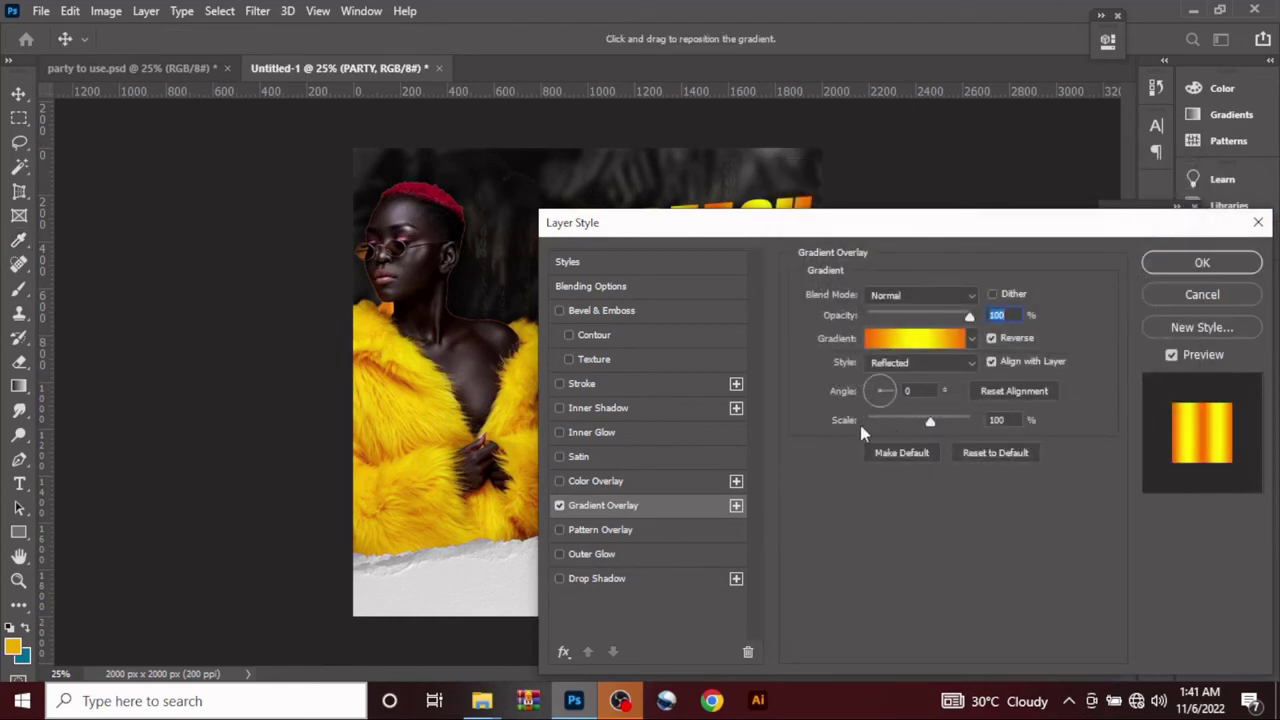
pyautogui.click(1200, 264)
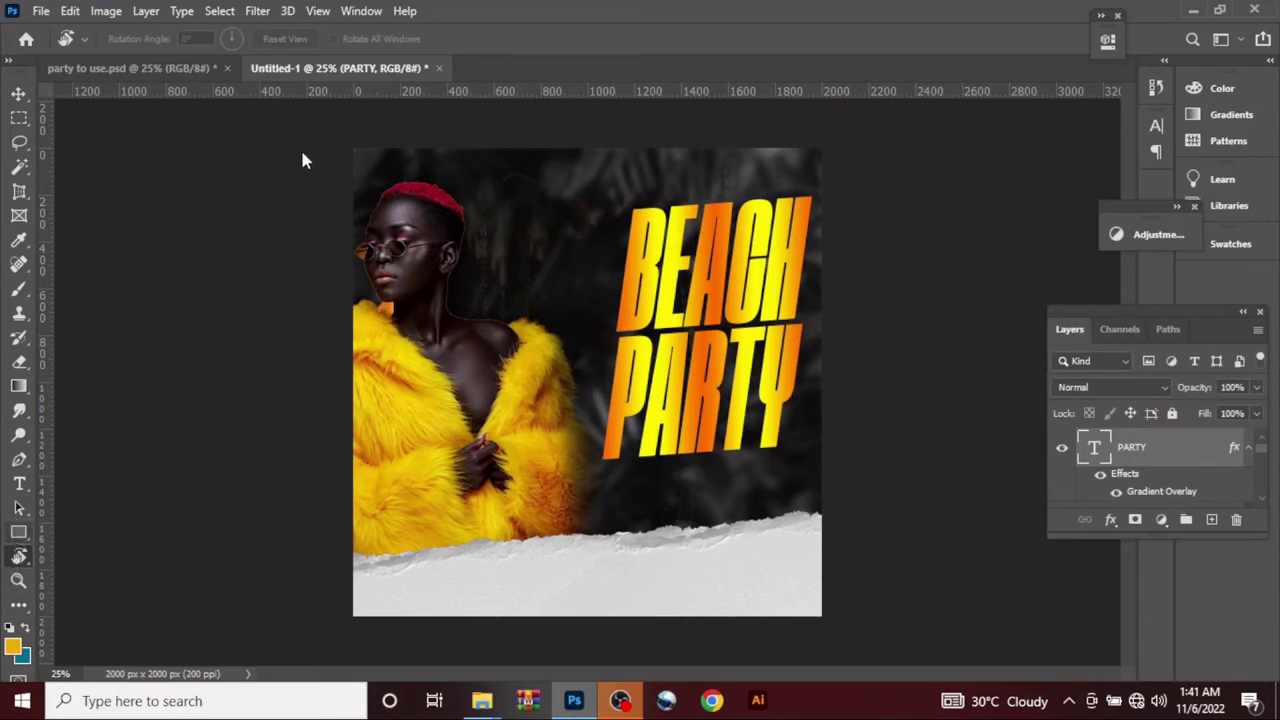
# - Draw a thin rectangle bar across the top of the flyer
pyautogui.press('u')
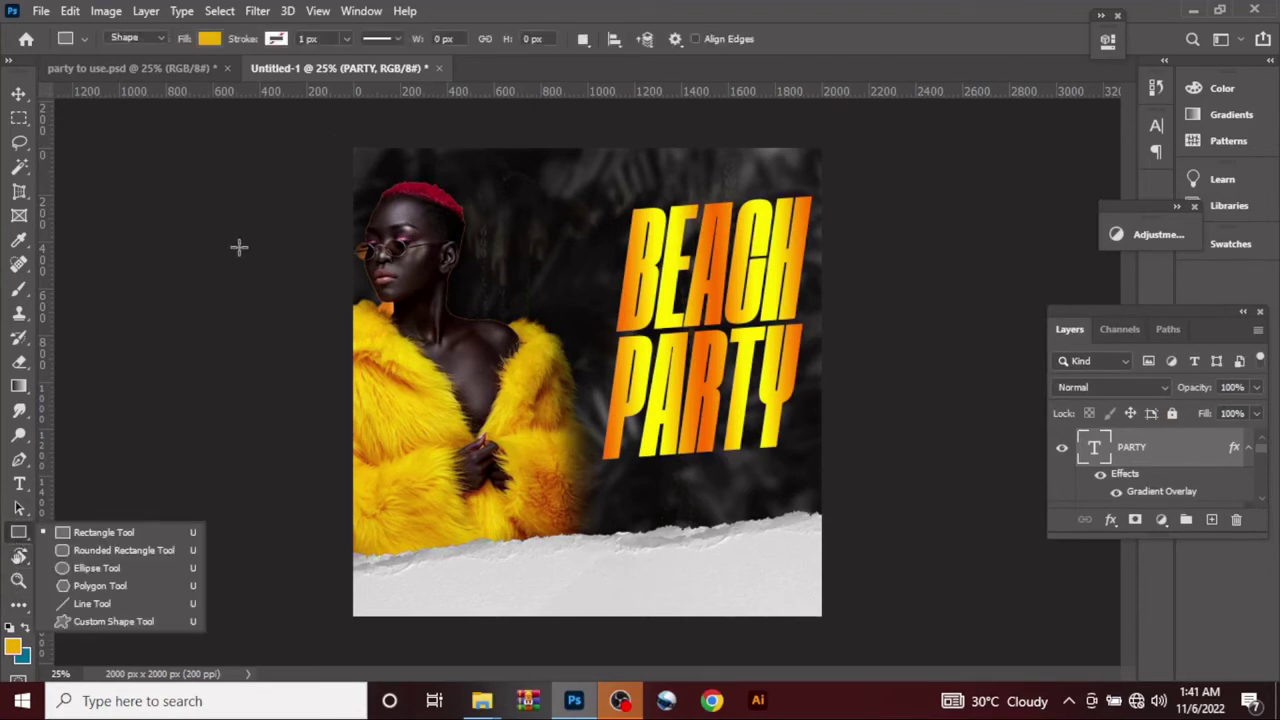
pyautogui.click(76, 531)
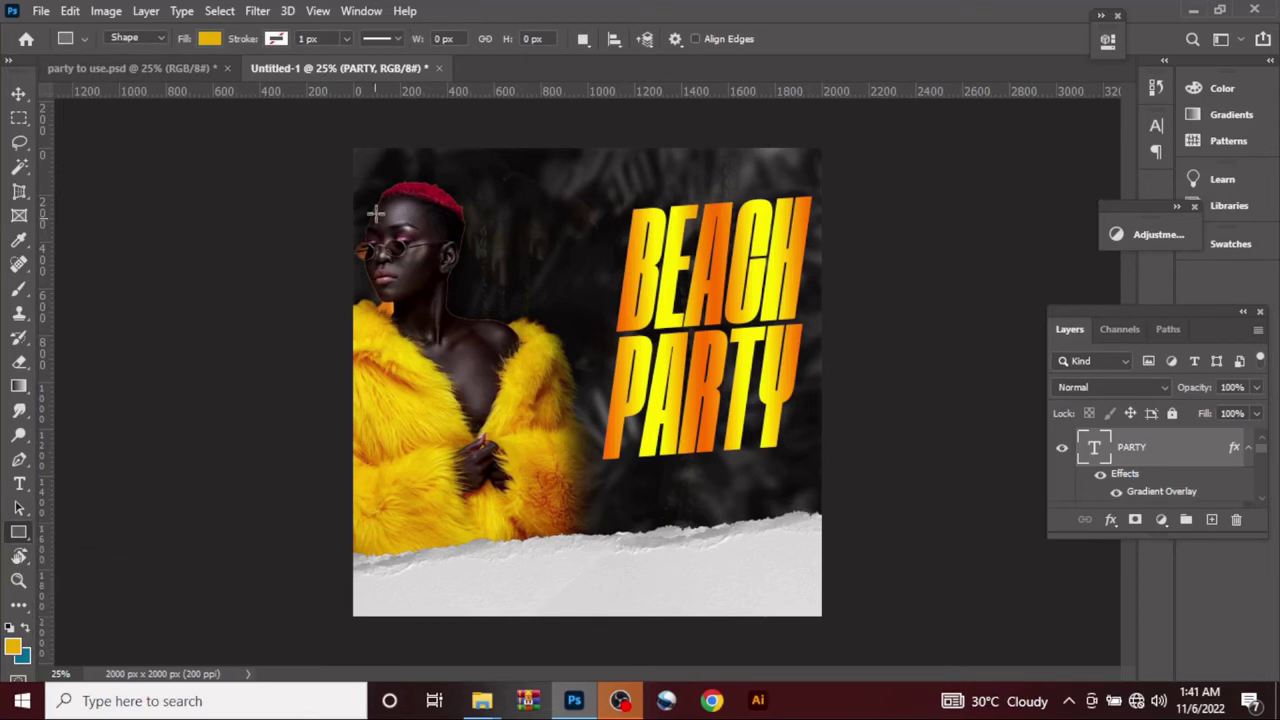
pyautogui.moveTo(346, 137); pyautogui.dragTo(835, 163)
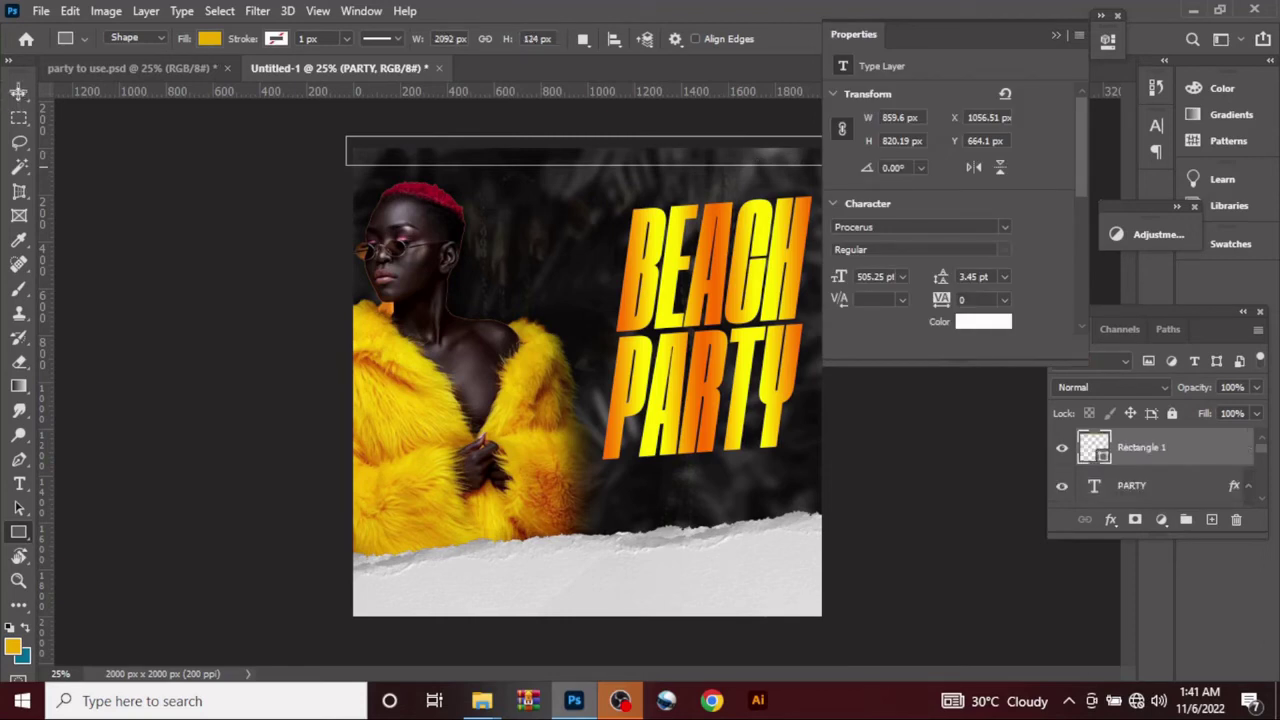
# - Give the top bar a reflected orange-to-yellow Gradient Overlay
pyautogui.click(18, 94)
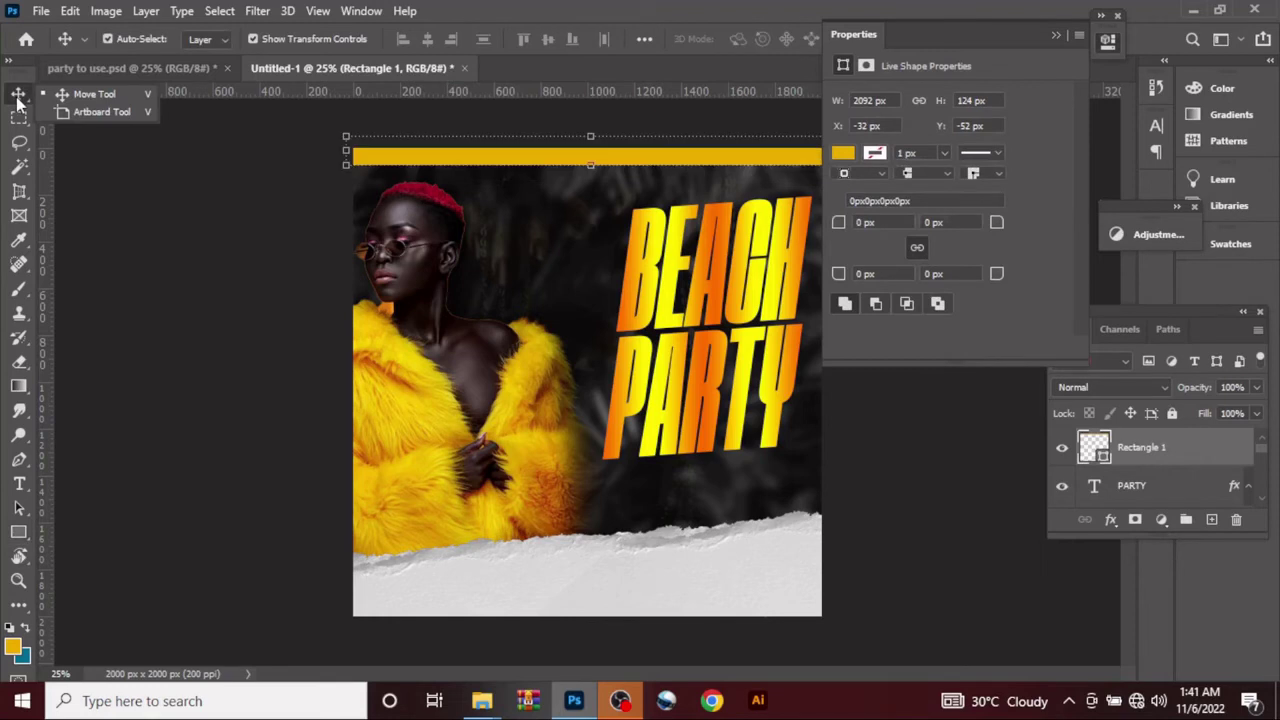
pyautogui.click(1055, 37)
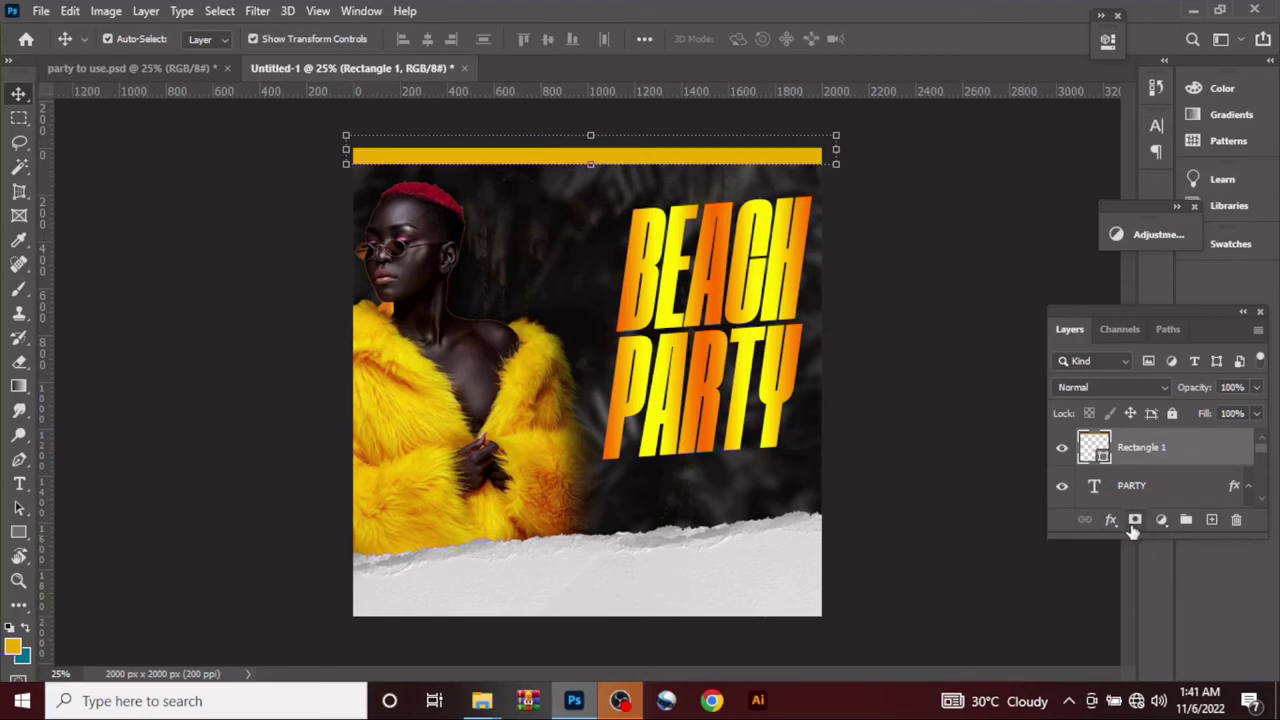
pyautogui.click(1111, 521)
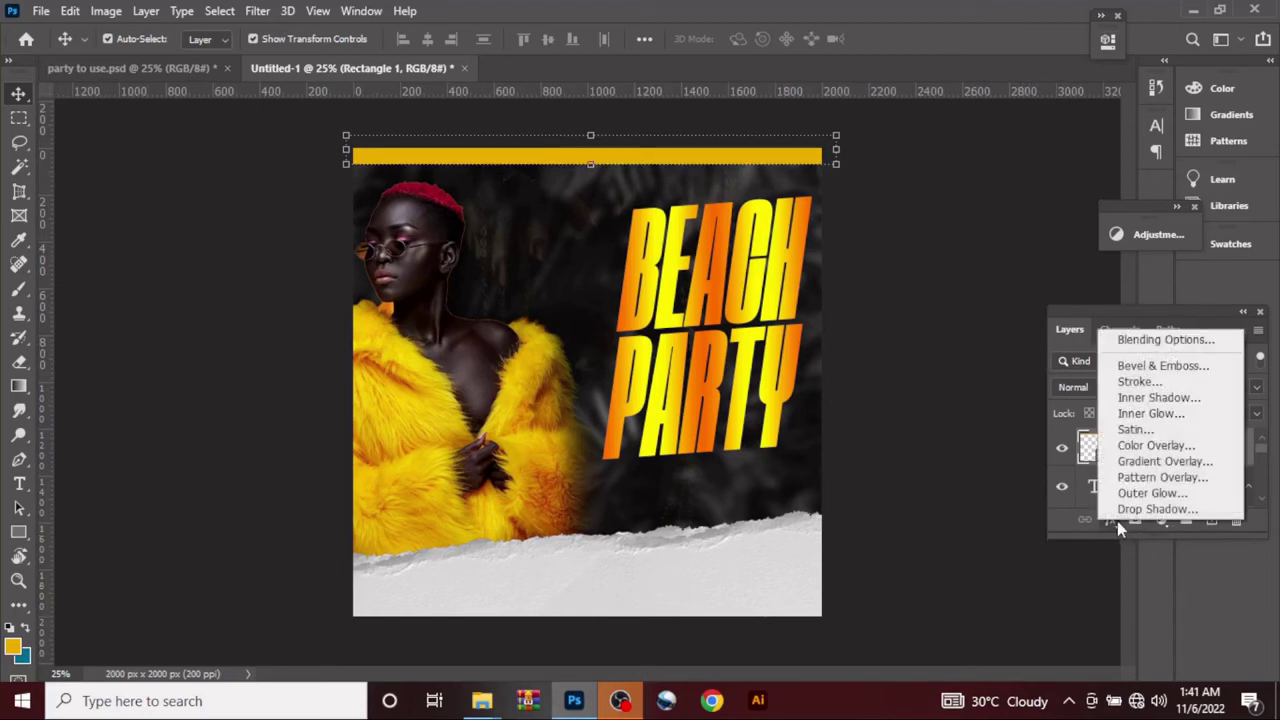
pyautogui.click(1134, 462)
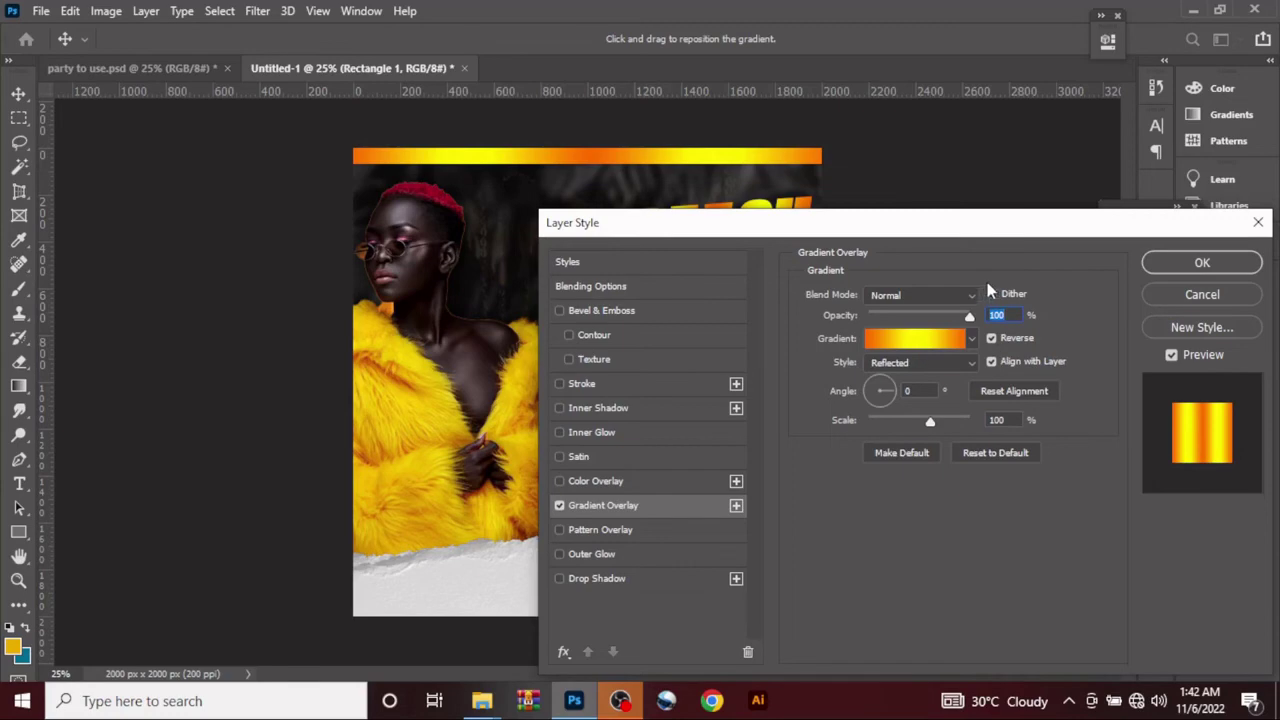
pyautogui.click(1175, 262)
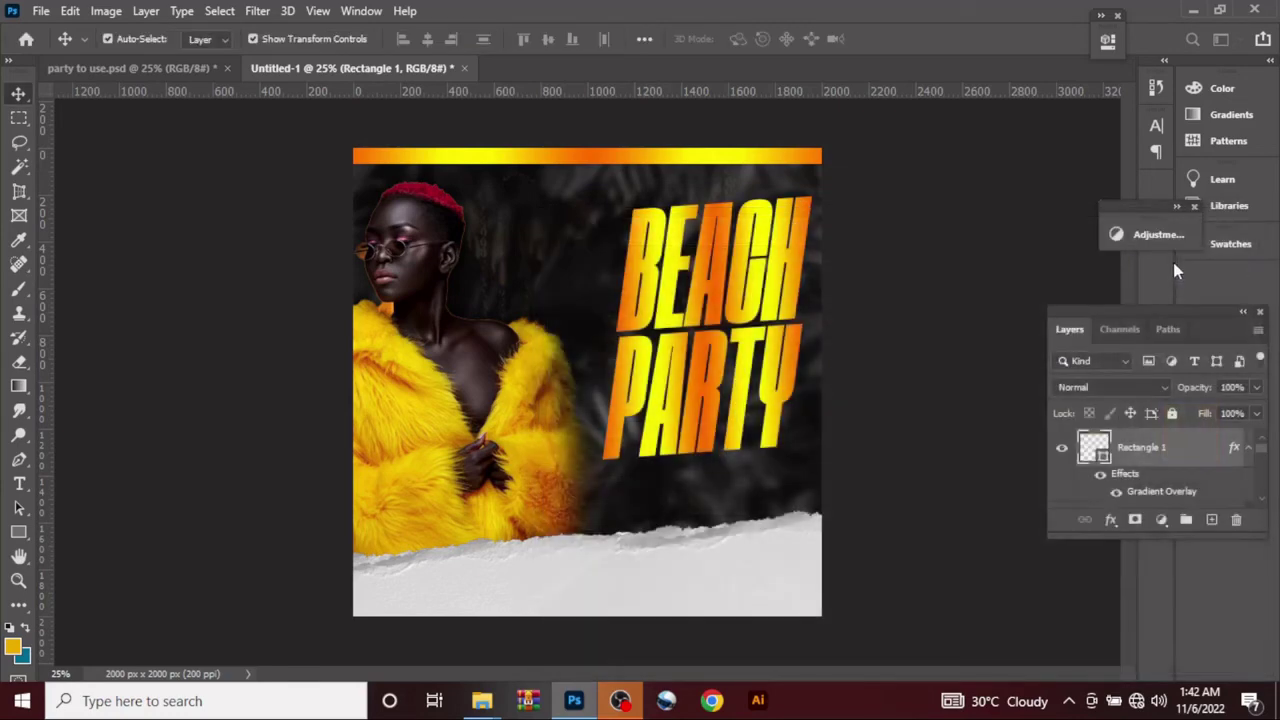
# - Nudge the top bar up, then duplicate it to the bottom and shrink the copy to half width
pyautogui.press('Up')
pyautogui.press('Up')
pyautogui.press('Up')
pyautogui.press('Up')
pyautogui.press('Up')
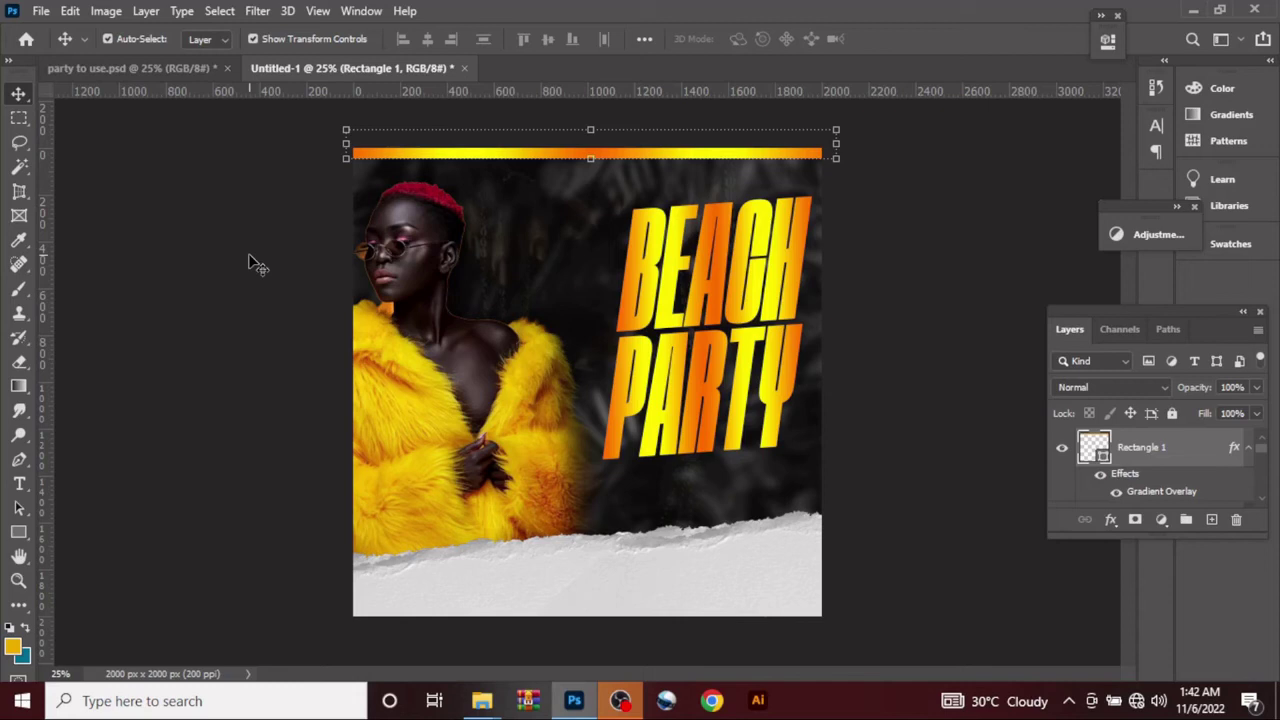
pyautogui.hotkey('ctrl', 'j')
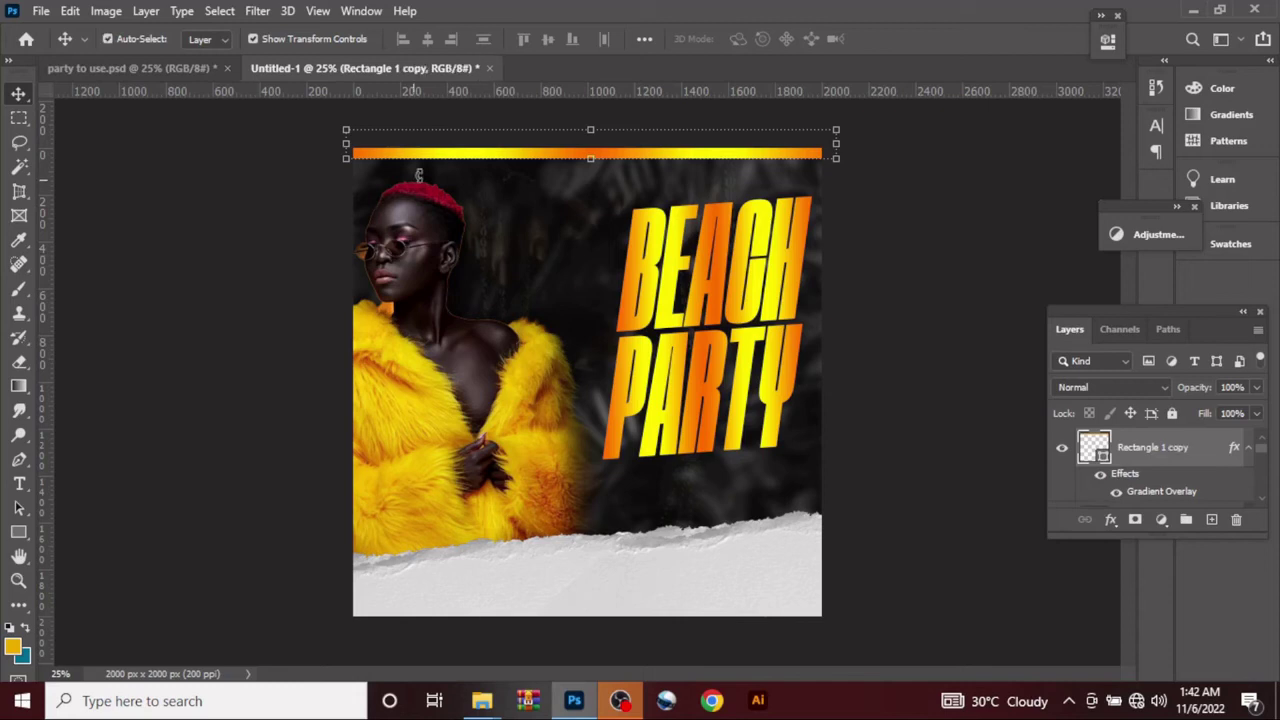
pyautogui.moveTo(461, 157); pyautogui.dragTo(423, 585)
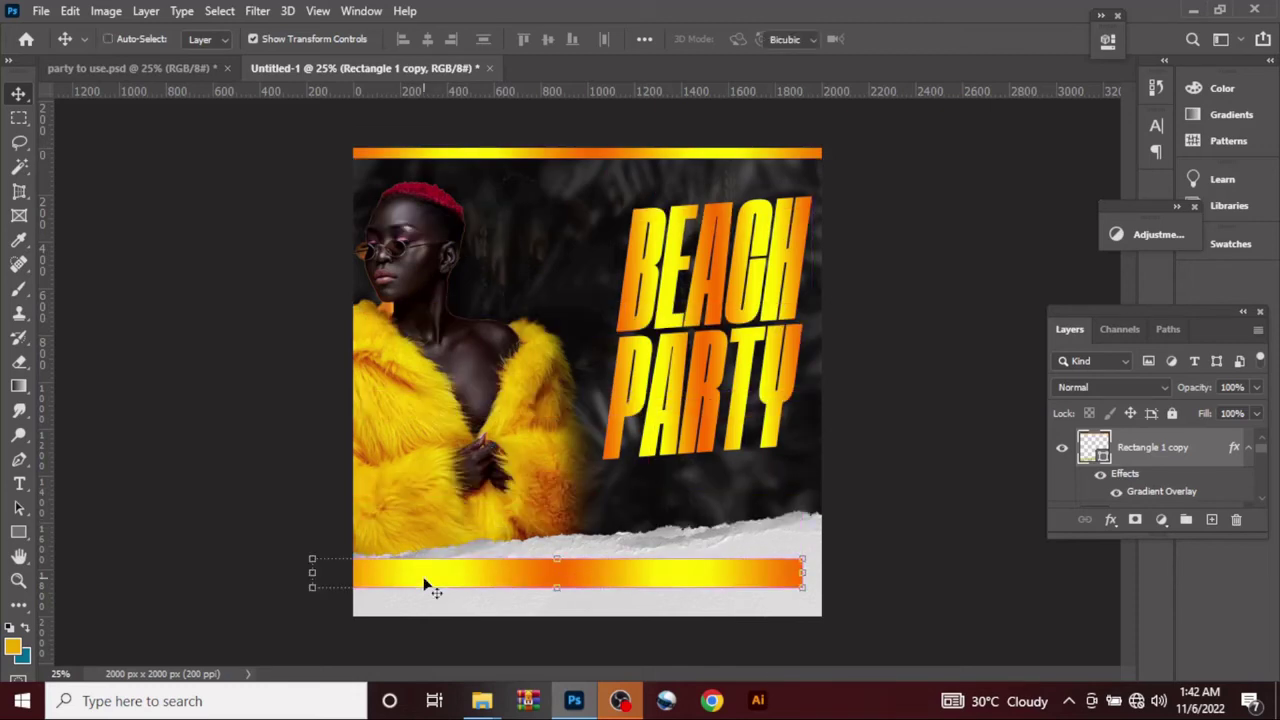
pyautogui.hotkey('ctrl', 't')
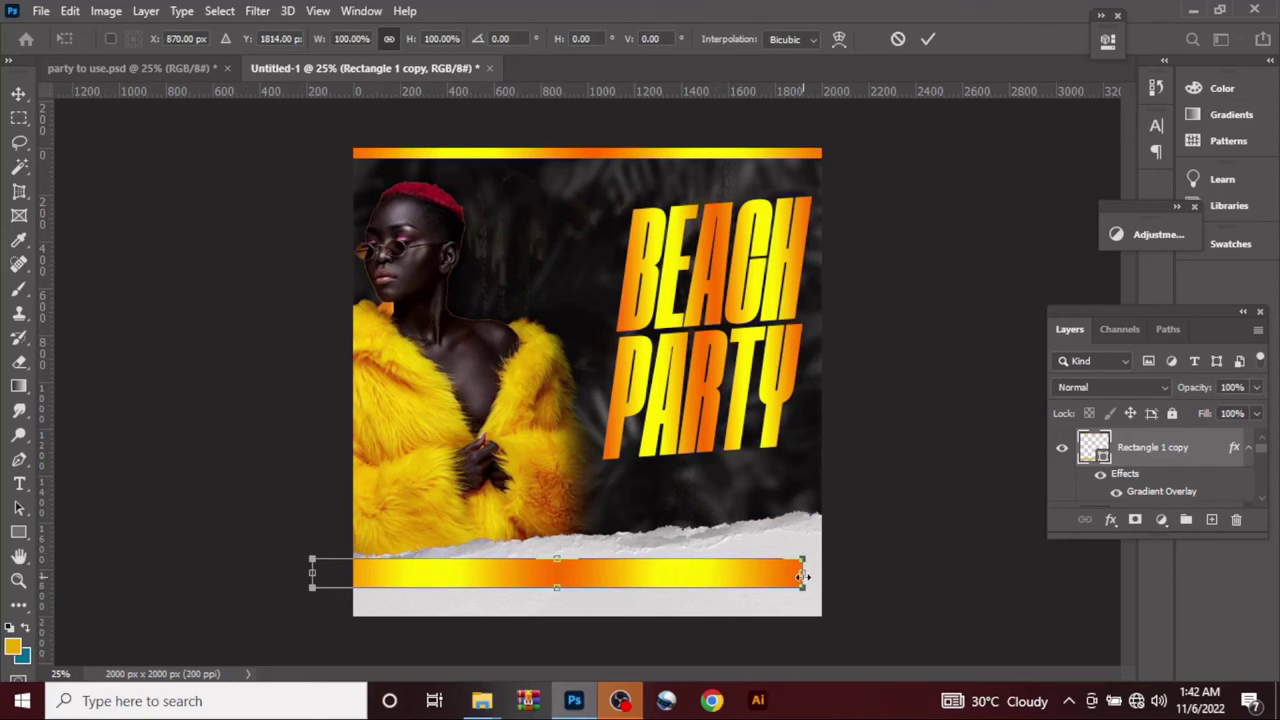
pyautogui.moveTo(803, 572); pyautogui.dragTo(411, 583)
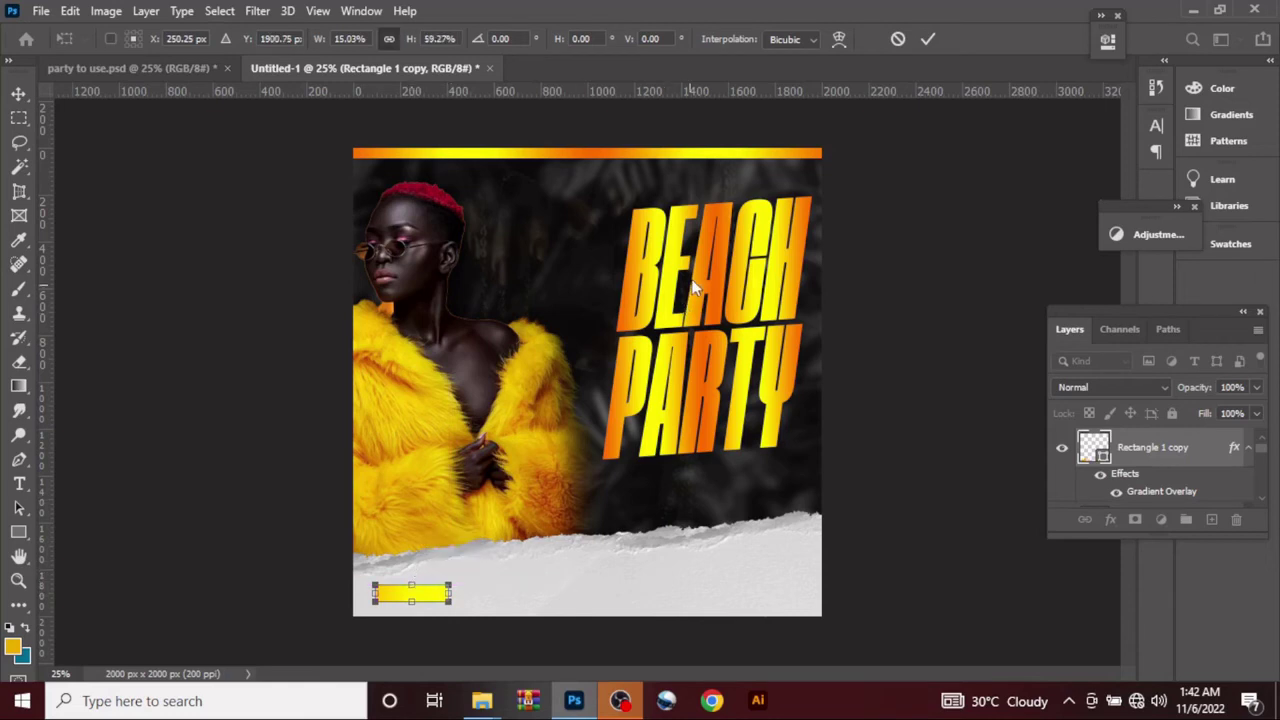
pyautogui.click(929, 40)
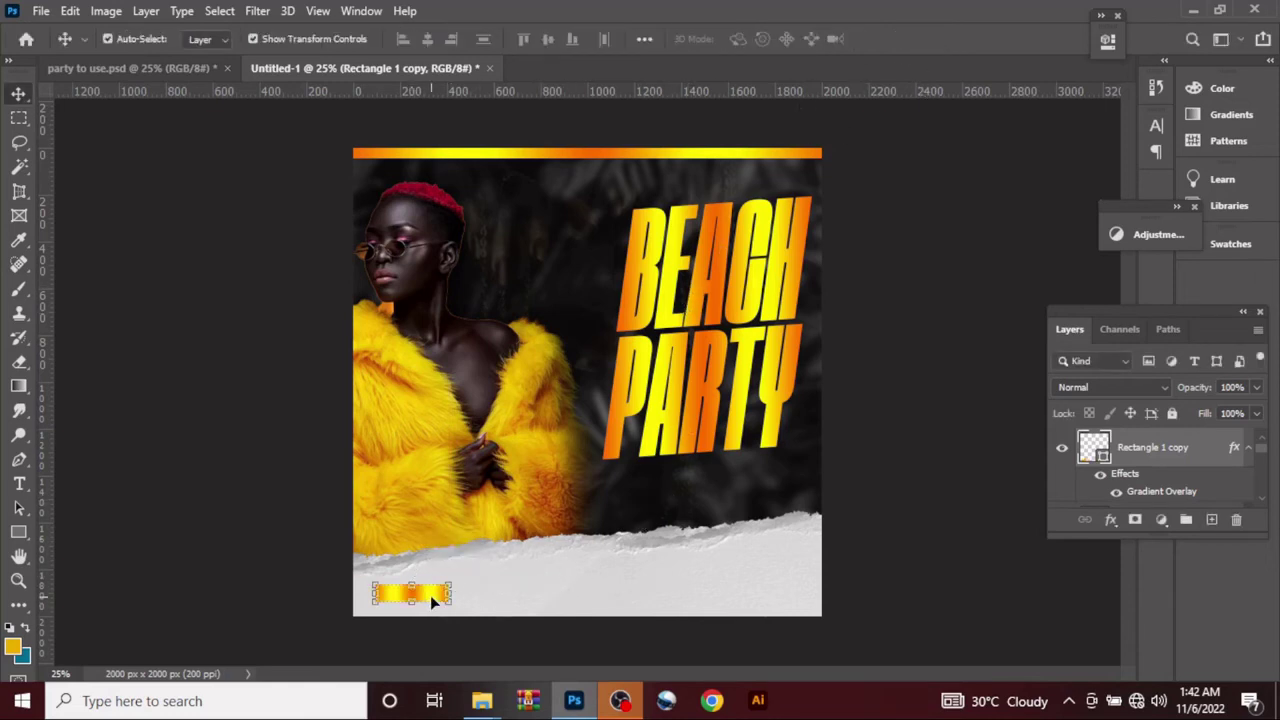
# - Position the two price tags at bottom left and right, aligned at the same height
pyautogui.moveTo(431, 596); pyautogui.dragTo(788, 565)
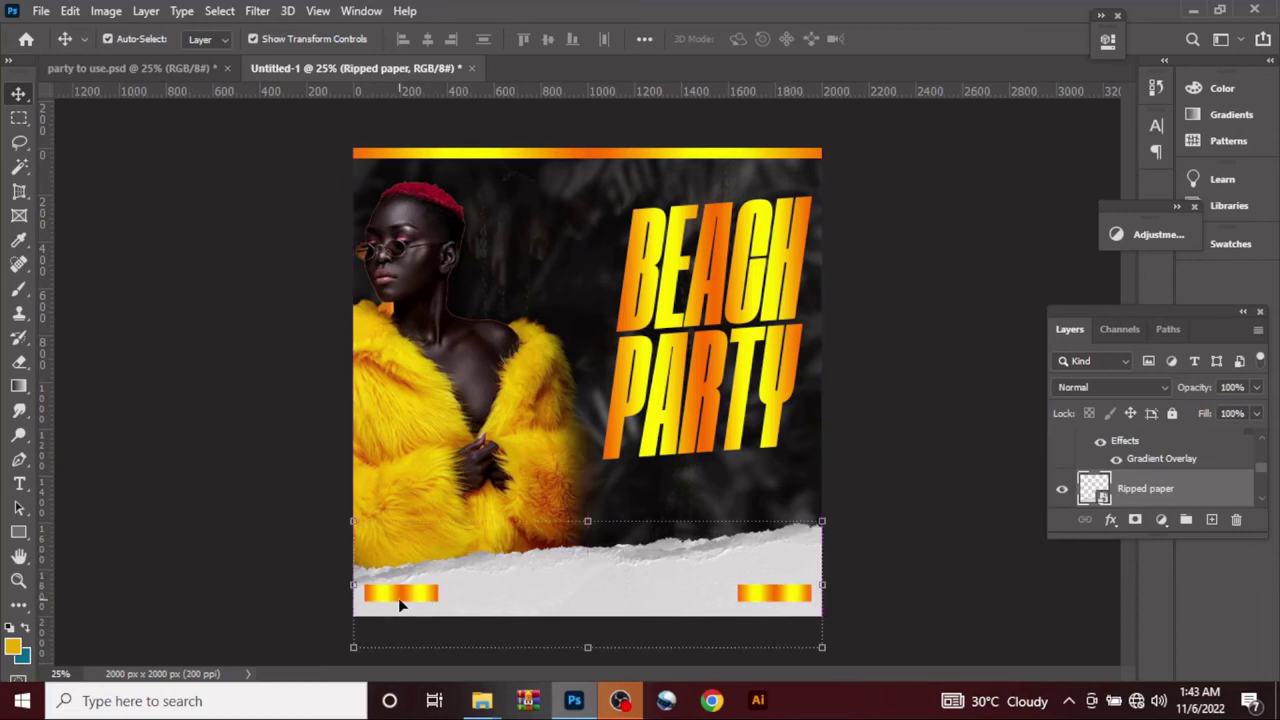
pyautogui.moveTo(400, 604); pyautogui.dragTo(400, 611)
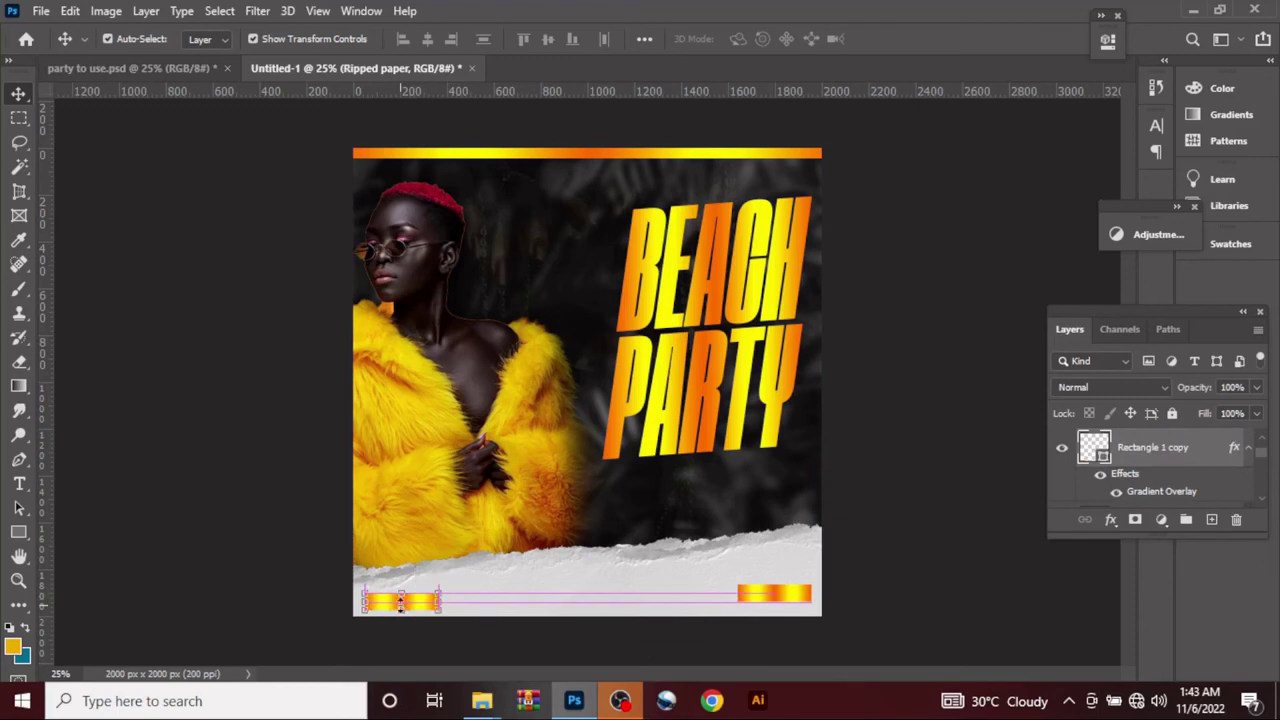
pyautogui.moveTo(760, 593); pyautogui.dragTo(760, 593)
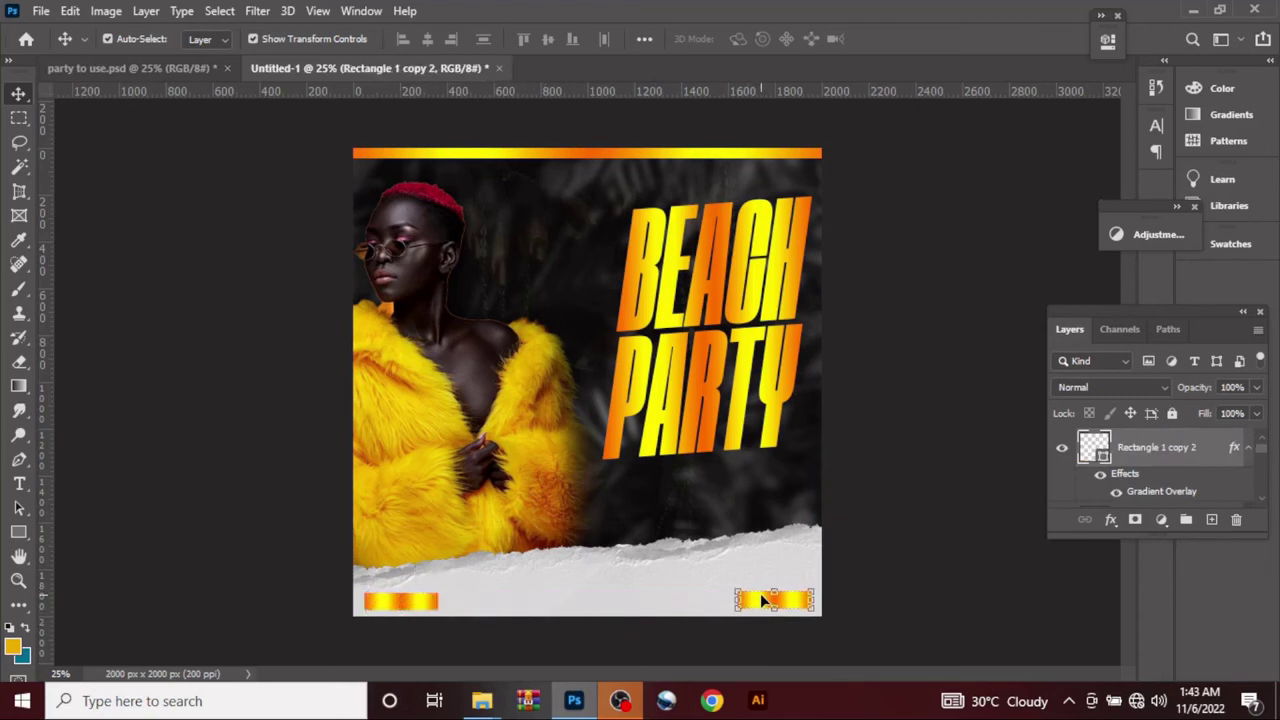
pyautogui.hotkey('ctrl', 't')
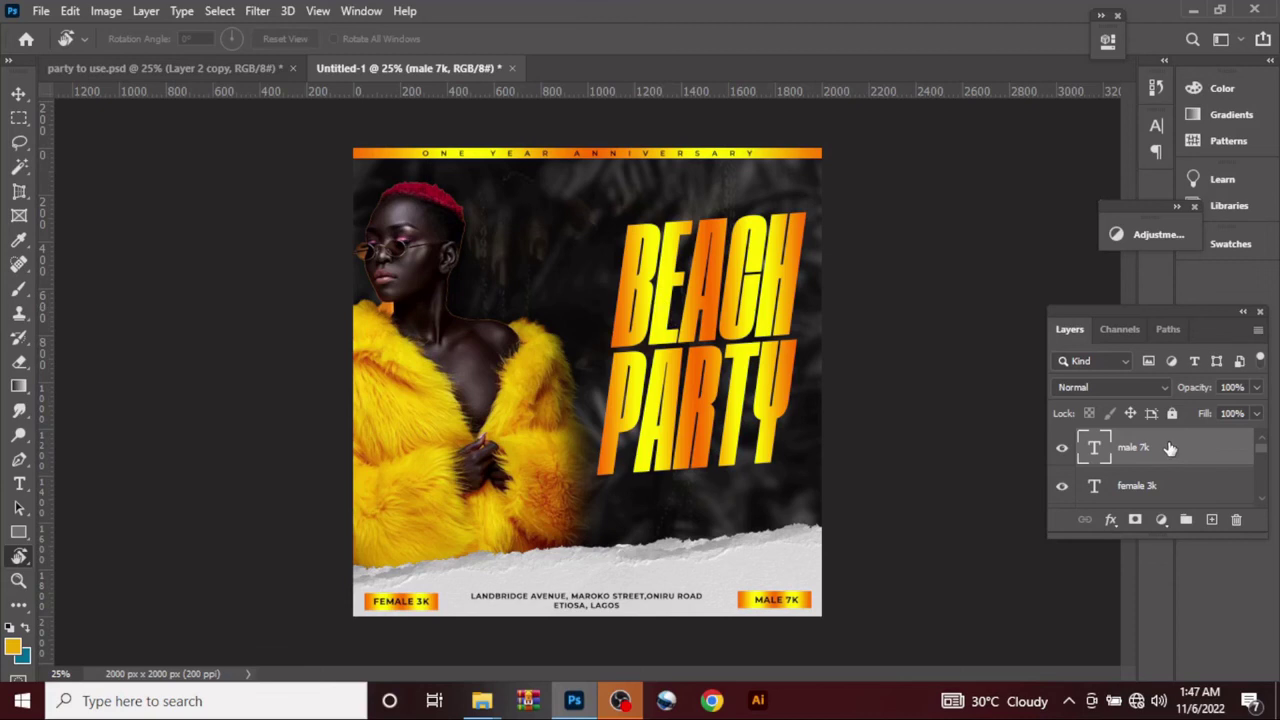
# - Add a new empty Layer 1 above the 'male 7k' text layer
pyautogui.click(1212, 520)
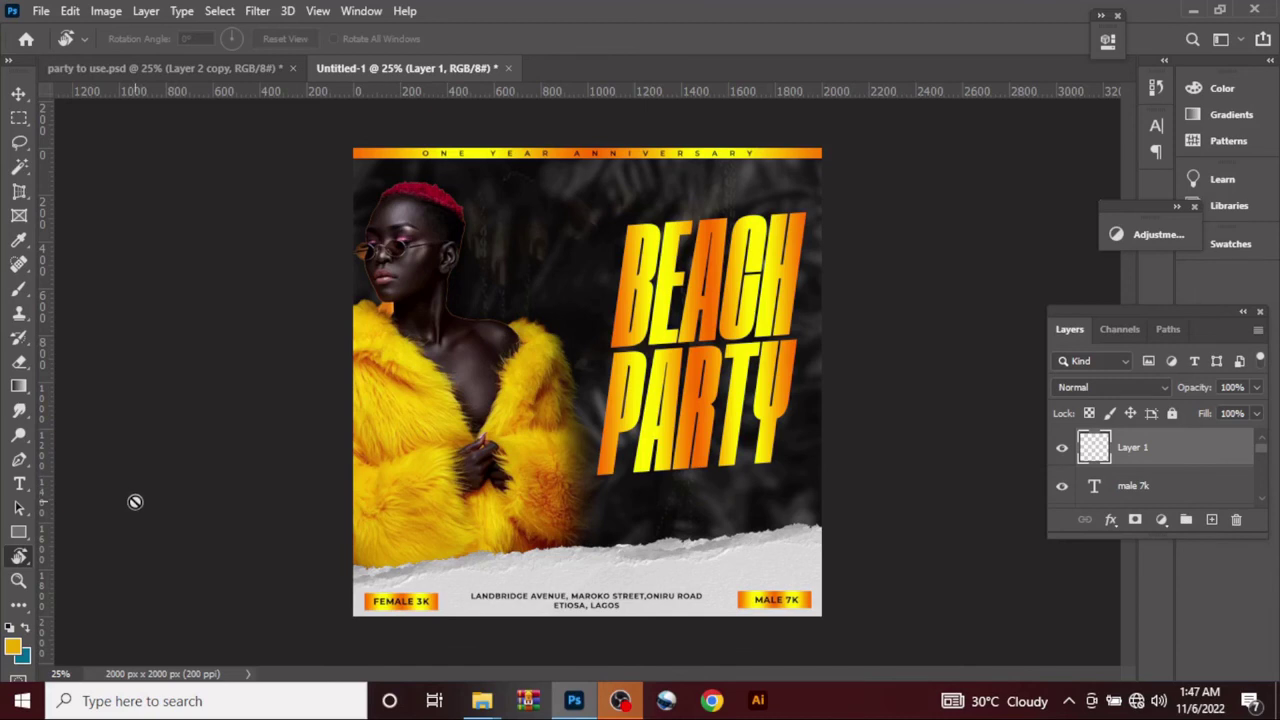
# - Paint a soft yellow glow beside PARTY's Y and blend it with Linear Dodge (Add)
pyautogui.press('b')
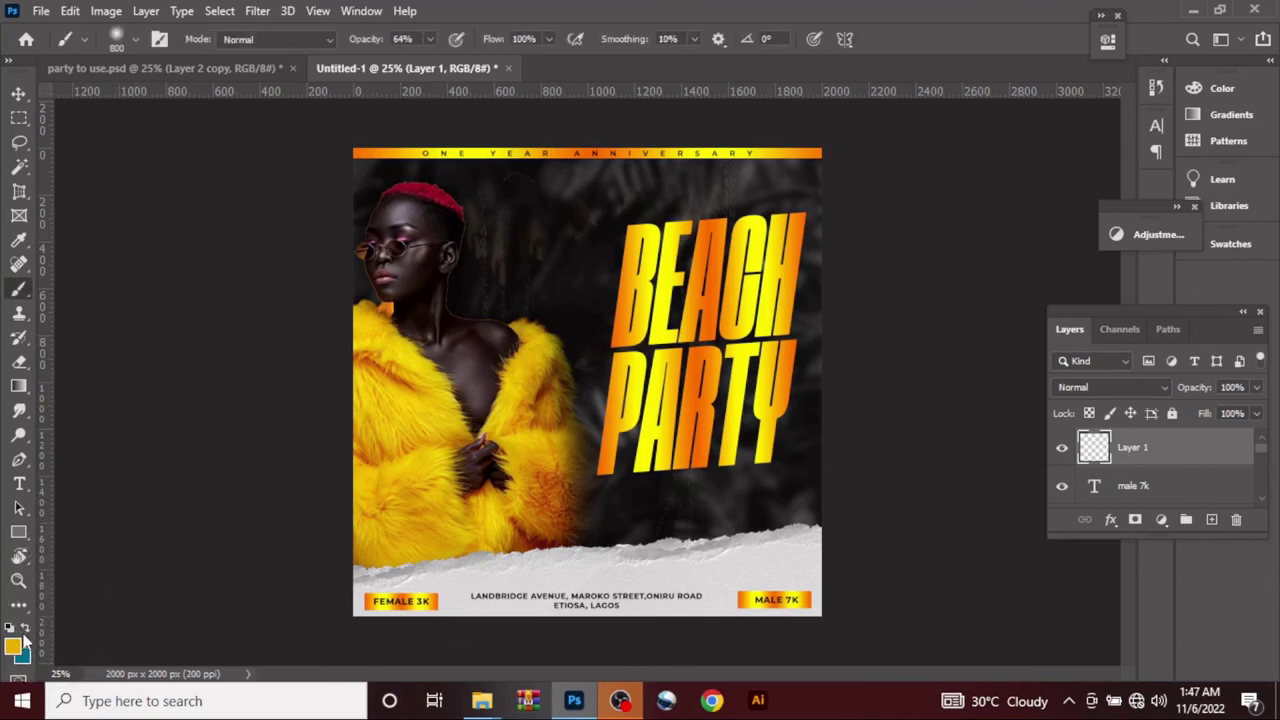
pyautogui.click(793, 463)
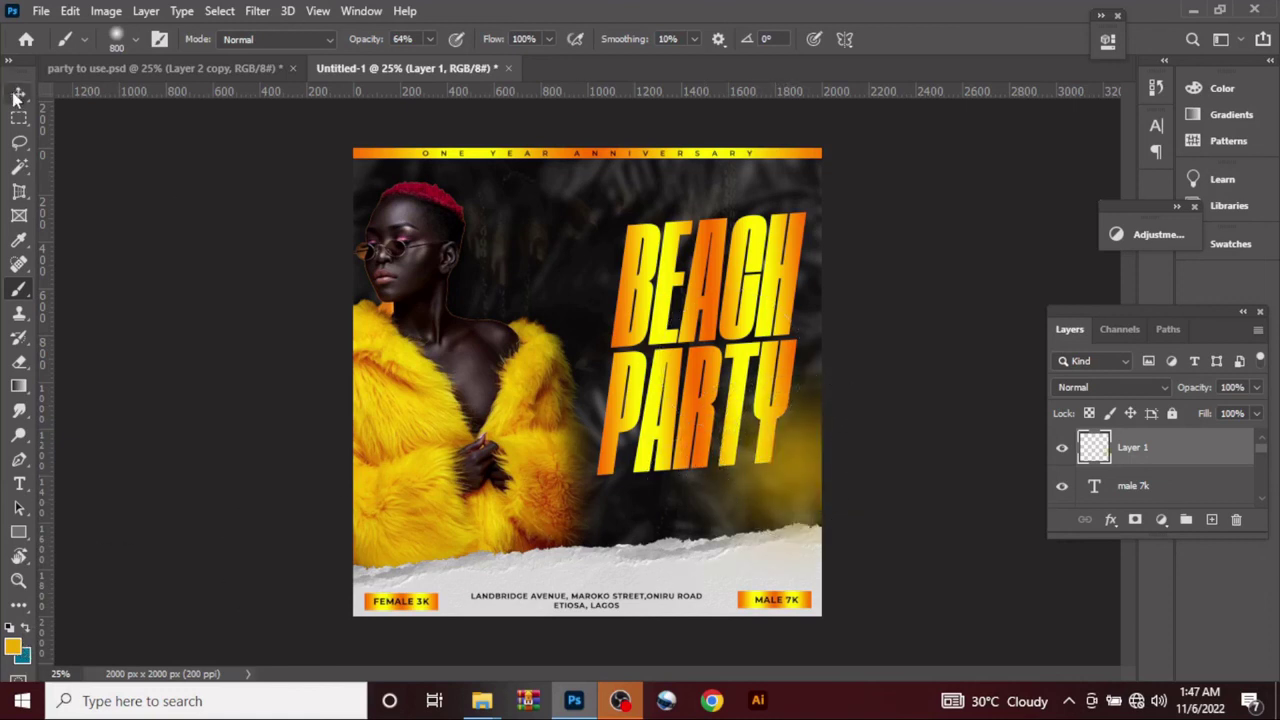
pyautogui.click(18, 93)
pyautogui.click(1134, 389)
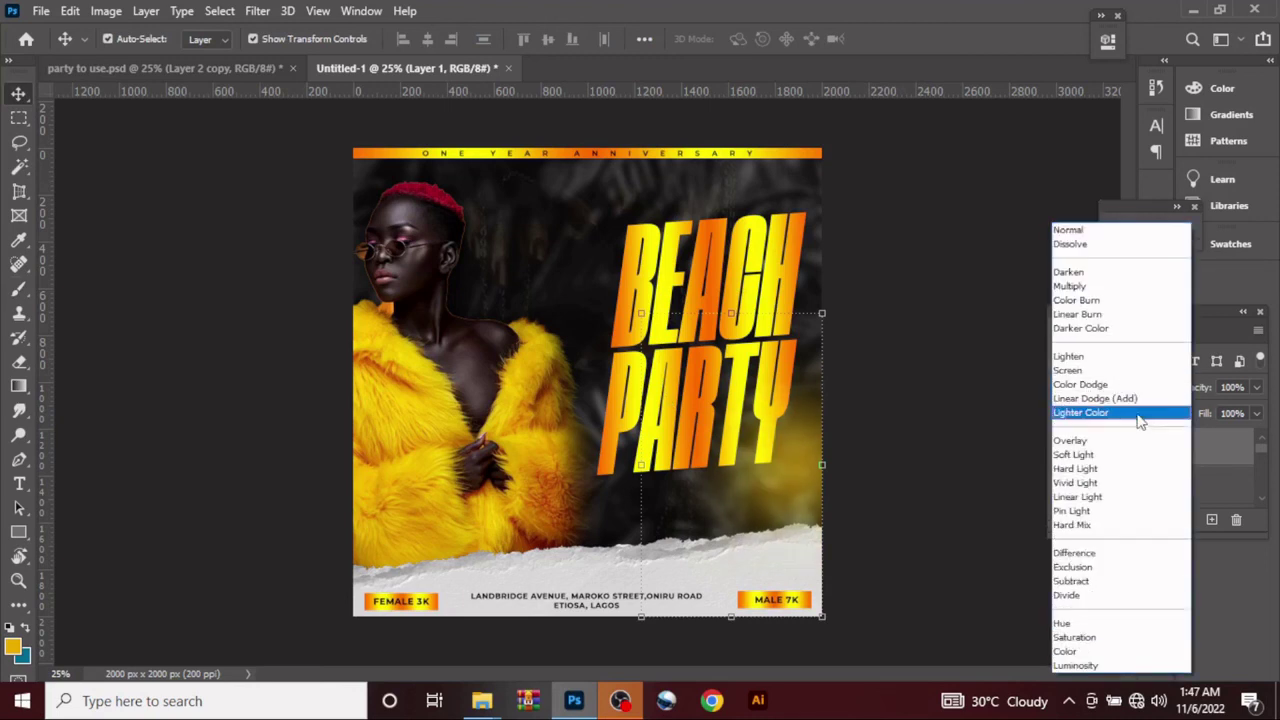
pyautogui.click(1137, 399)
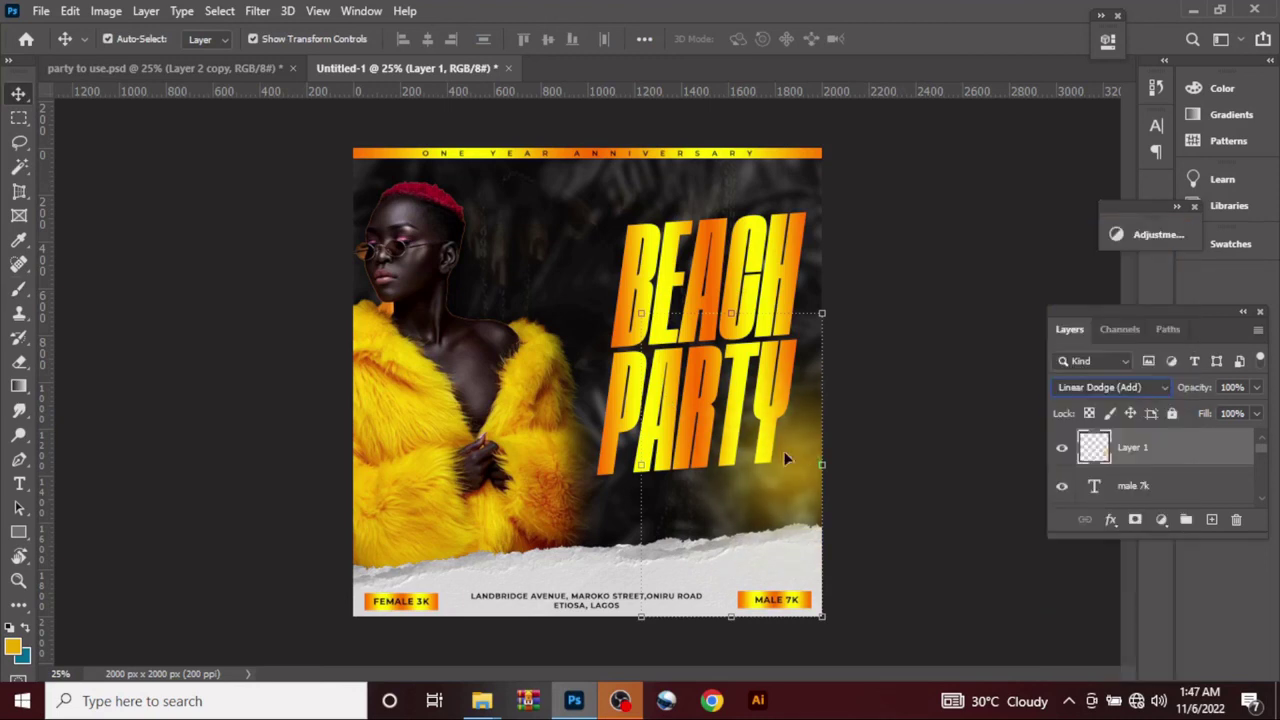
# - Enlarge the glow to about 157% and duplicate its layer
pyautogui.moveTo(640, 464); pyautogui.dragTo(536, 465)
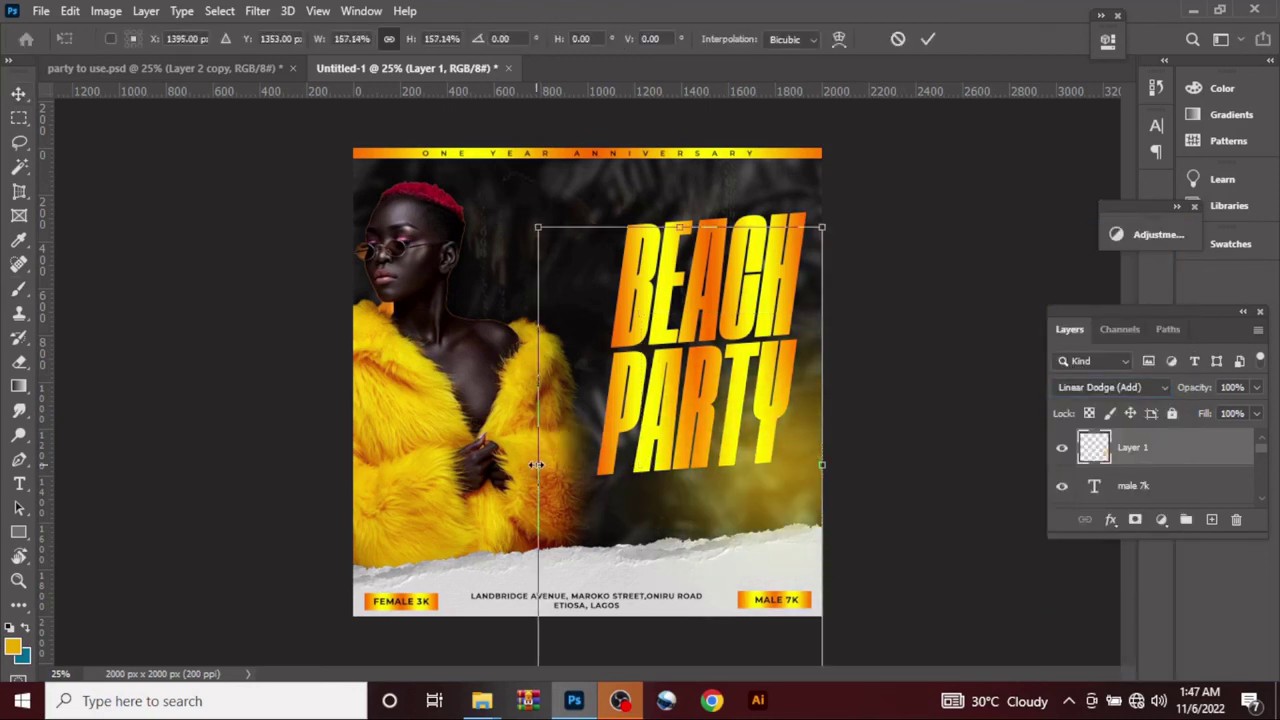
pyautogui.click(935, 40)
pyautogui.hotkey('ctrl', 'j')
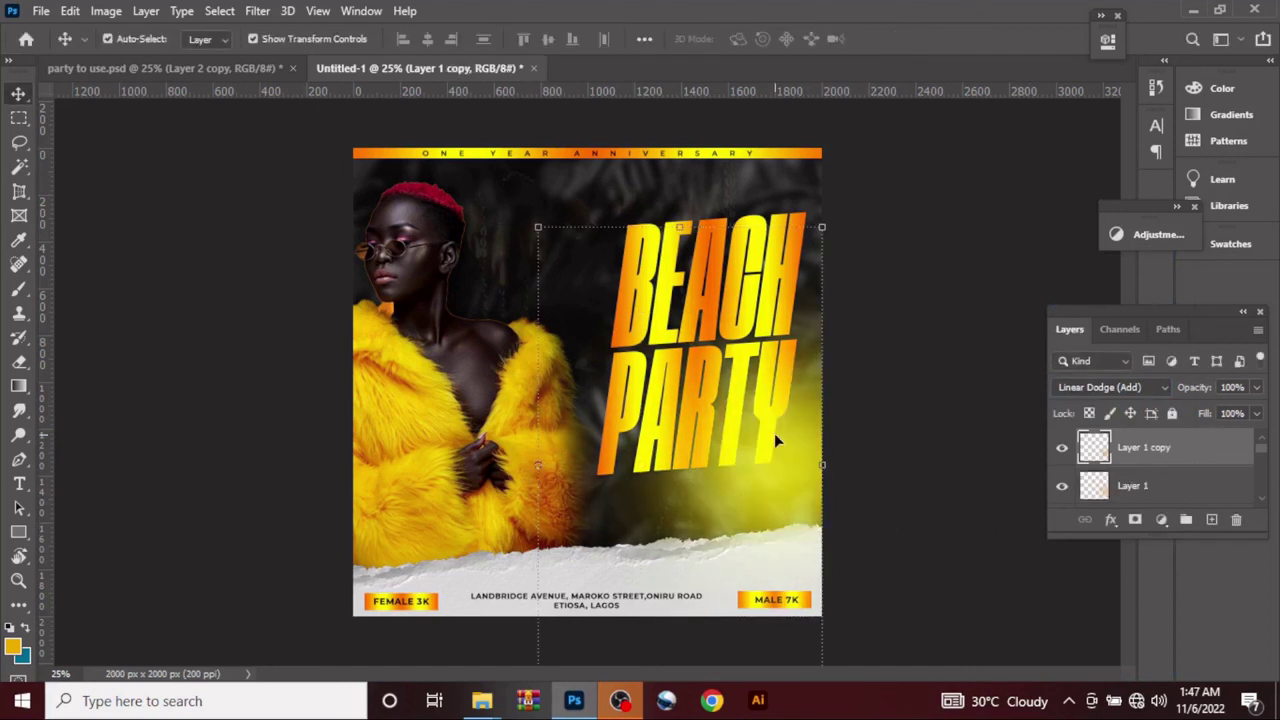
# - Move the glow copy to the upper right, then place another copy on the left
pyautogui.moveTo(775, 455); pyautogui.dragTo(798, 163)
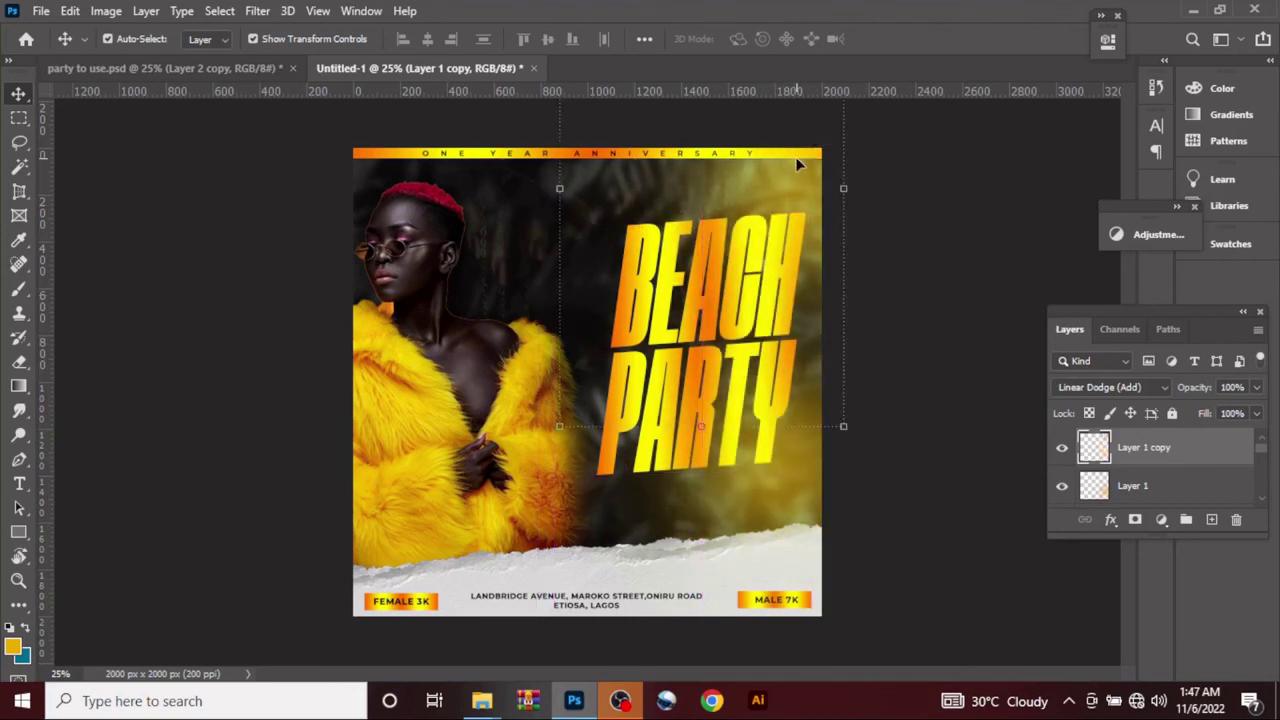
pyautogui.hotkey('ctrl', 'j')
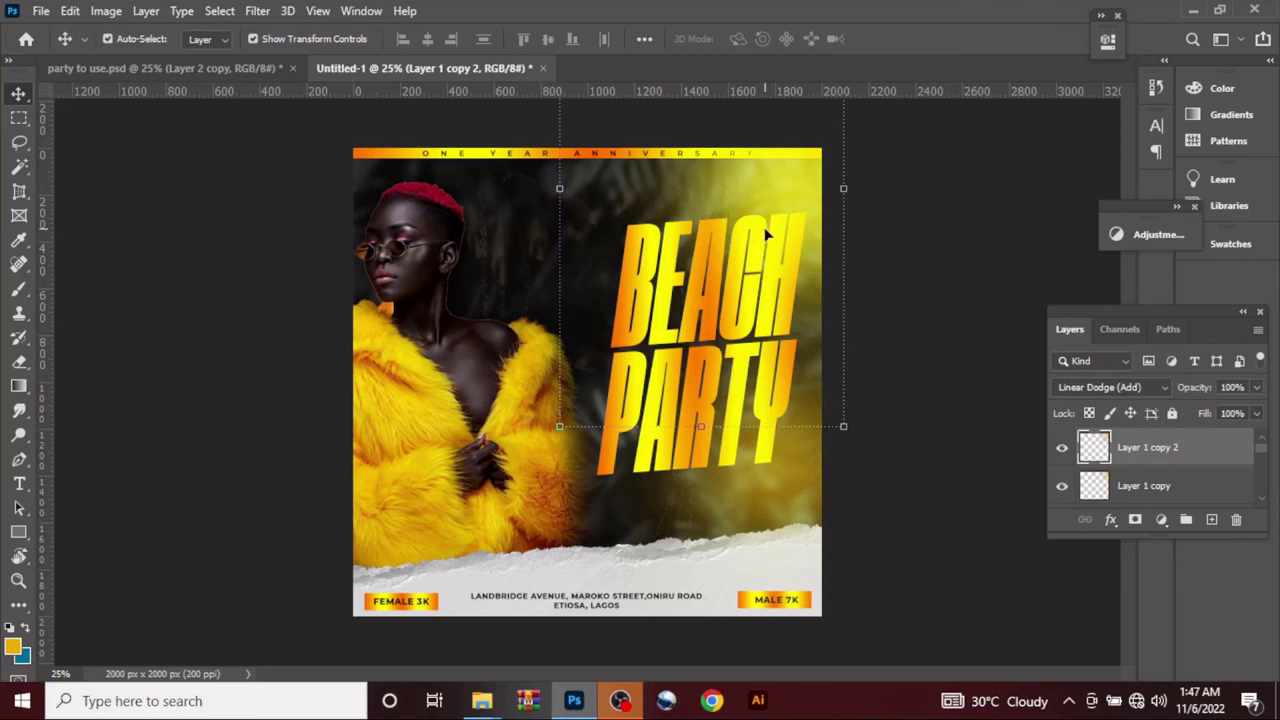
pyautogui.moveTo(776, 195); pyautogui.dragTo(420, 232)
# - Flip the left glow horizontally, rotate it about -163°, and position it over the woman
pyautogui.hotkey('ctrl', 't')
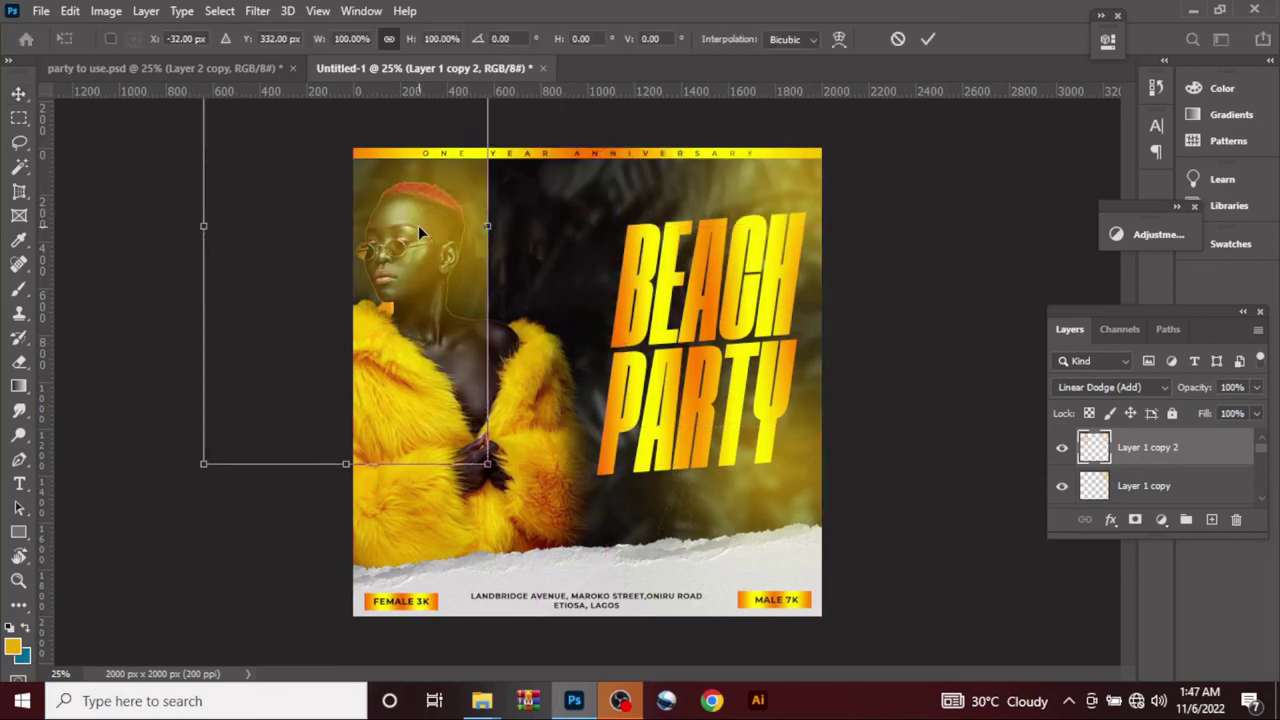
pyautogui.rightClick(418, 225)
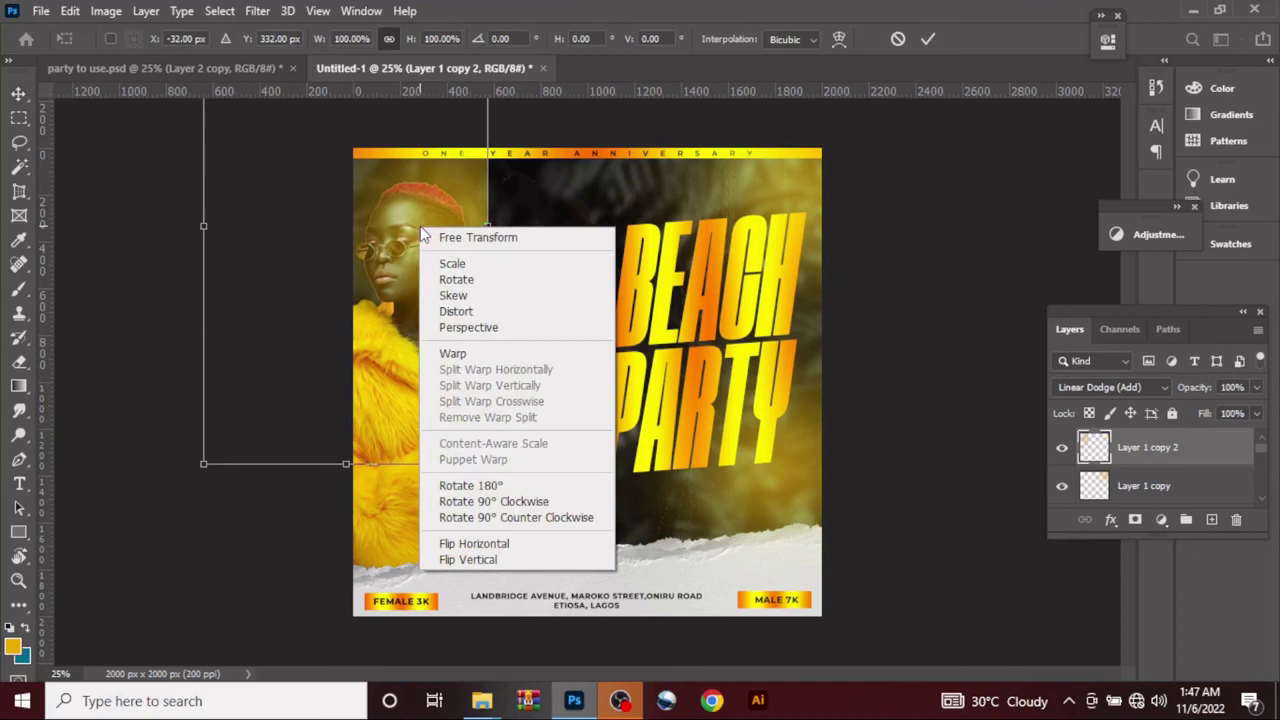
pyautogui.click(500, 544)
pyautogui.moveTo(426, 262); pyautogui.dragTo(530, 290)
pyautogui.moveTo(618, 494); pyautogui.dragTo(538, 512)
pyautogui.moveTo(482, 364); pyautogui.dragTo(436, 381)
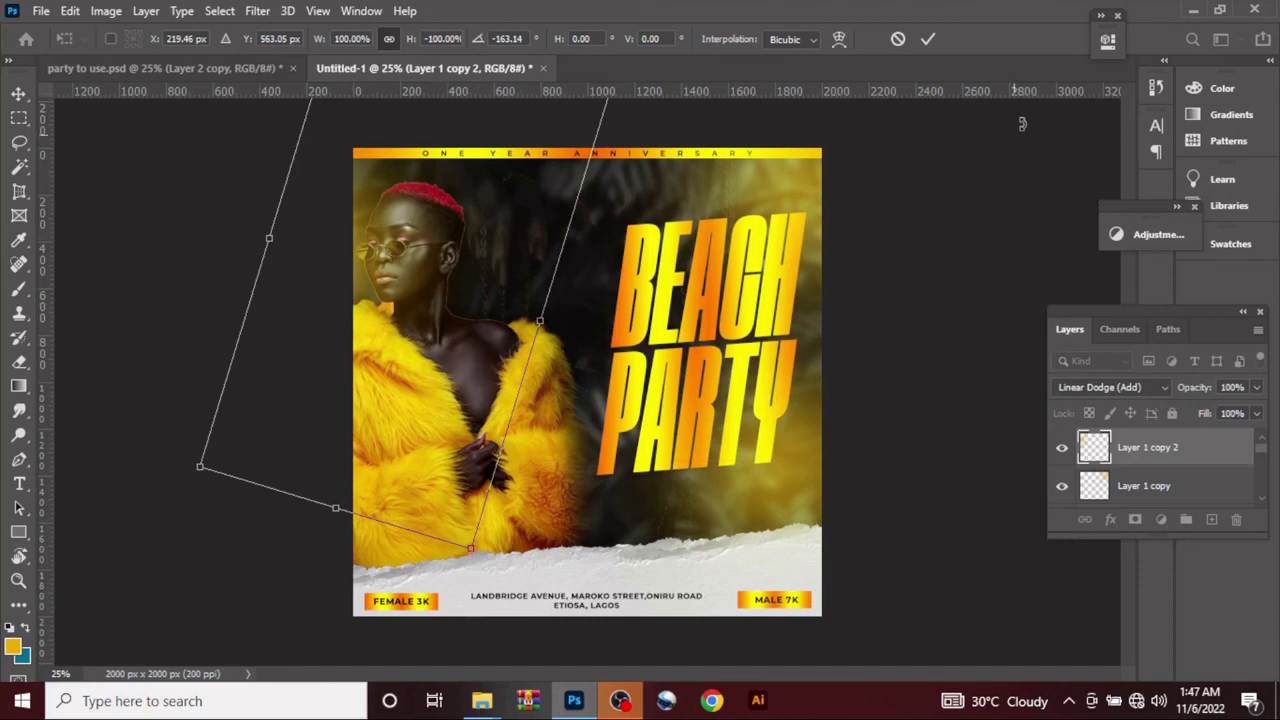
pyautogui.click(928, 38)
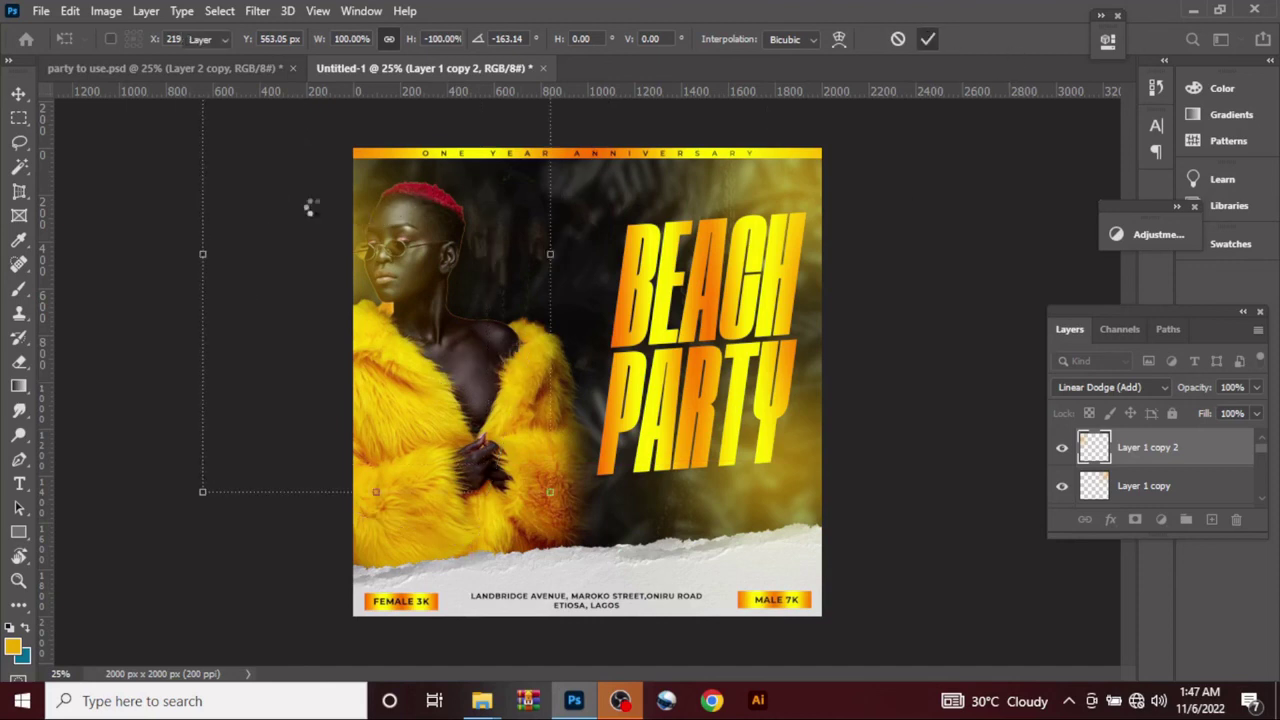